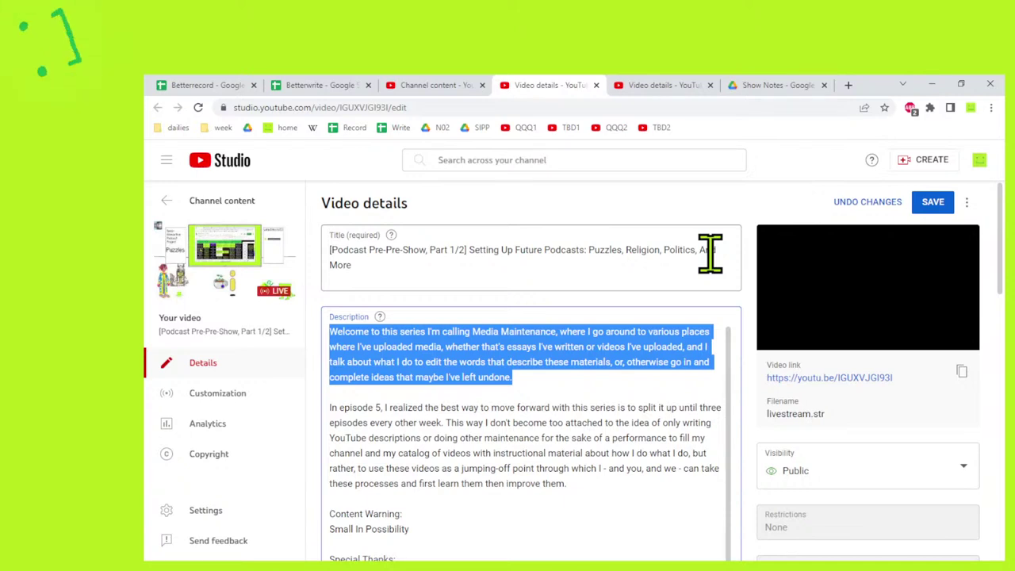
# Begin the first description paragraph: 'As part of the production for the Semi-Interactive Podcast Project…'.
pyautogui.write('AS part of')
pyautogui.press('BackSpace')
pyautogui.press('BackSpace')
pyautogui.press('BackSpace')
pyautogui.press('BackSpace')
pyautogui.press('BackSpace')
pyautogui.press('BackSpace')
pyautogui.press('BackSpace')
pyautogui.press('BackSpace')
pyautogui.press('BackSpace')
pyautogui.press('BackSpace')
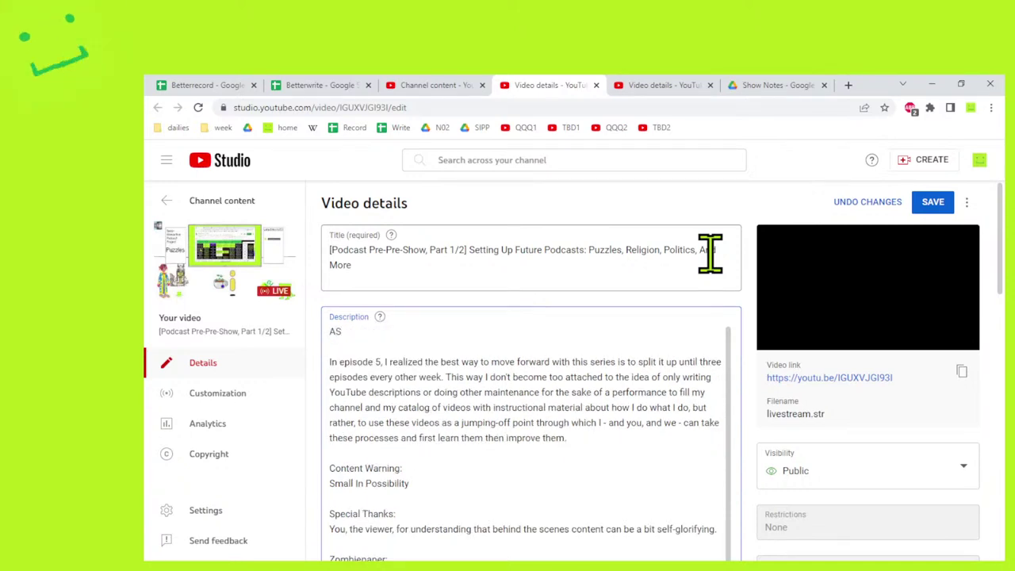
pyautogui.write('s part of the ')
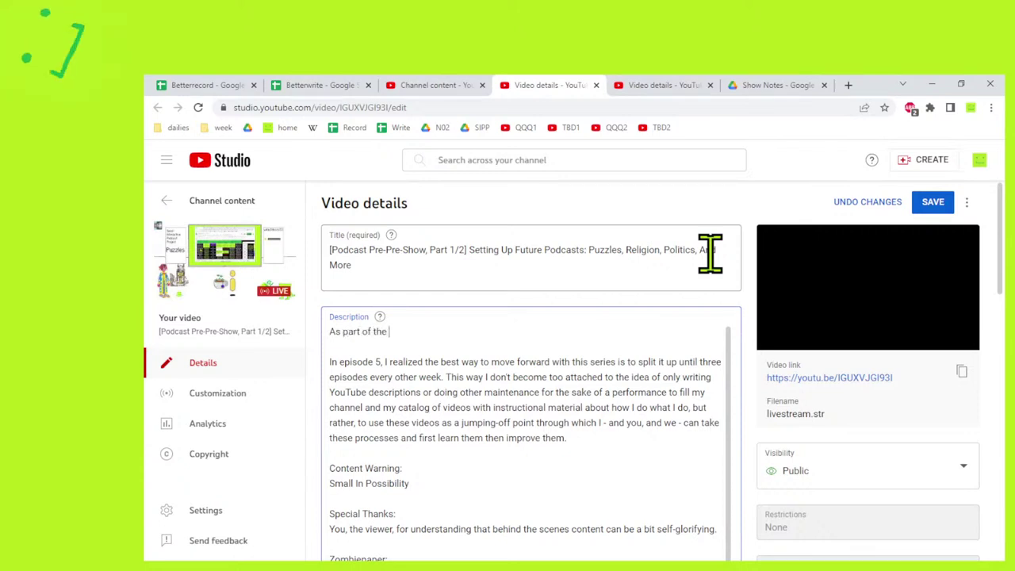
pyautogui.write('product')
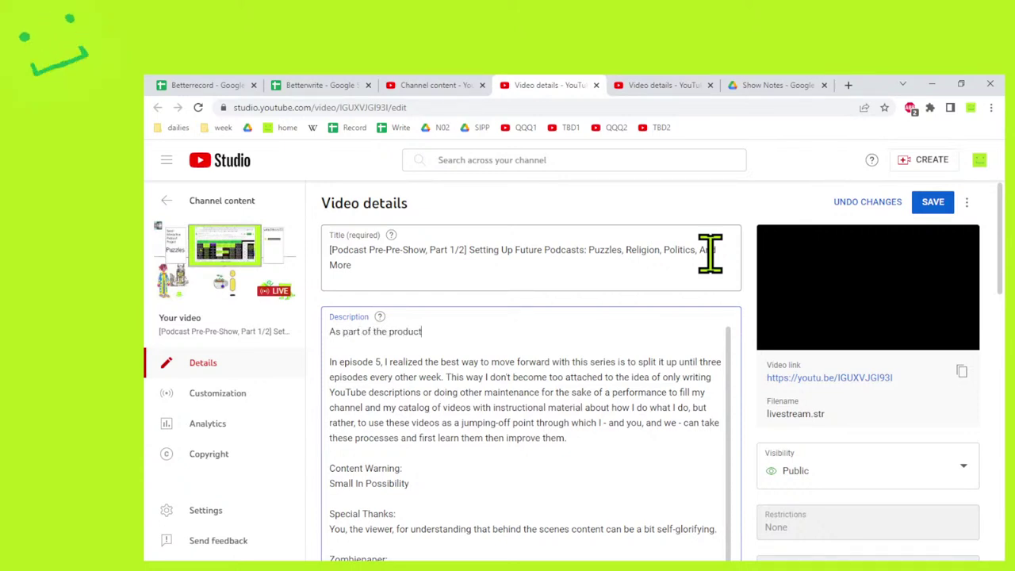
pyautogui.write('ion for the Semi-')
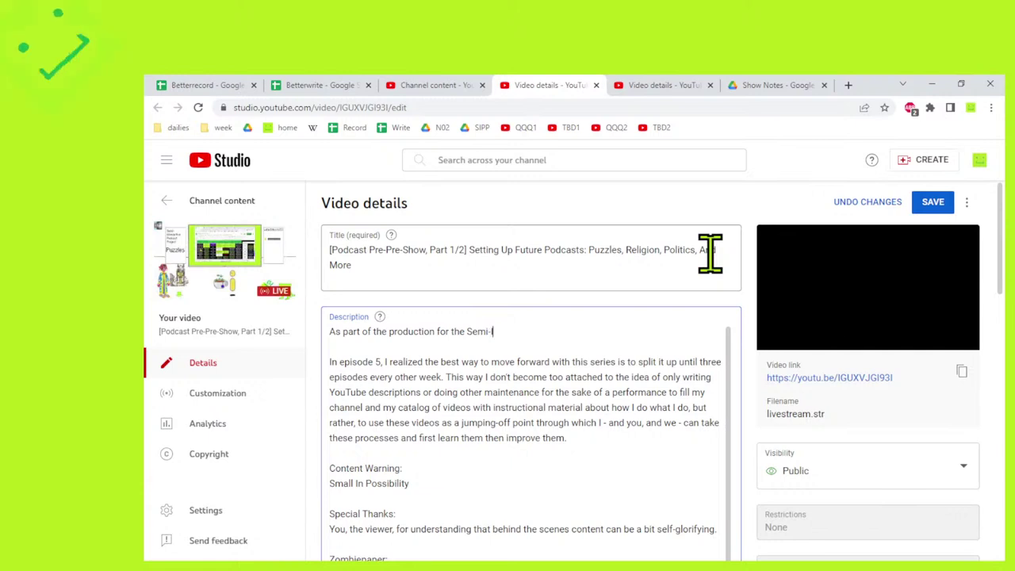
pyautogui.write('Interactive P')
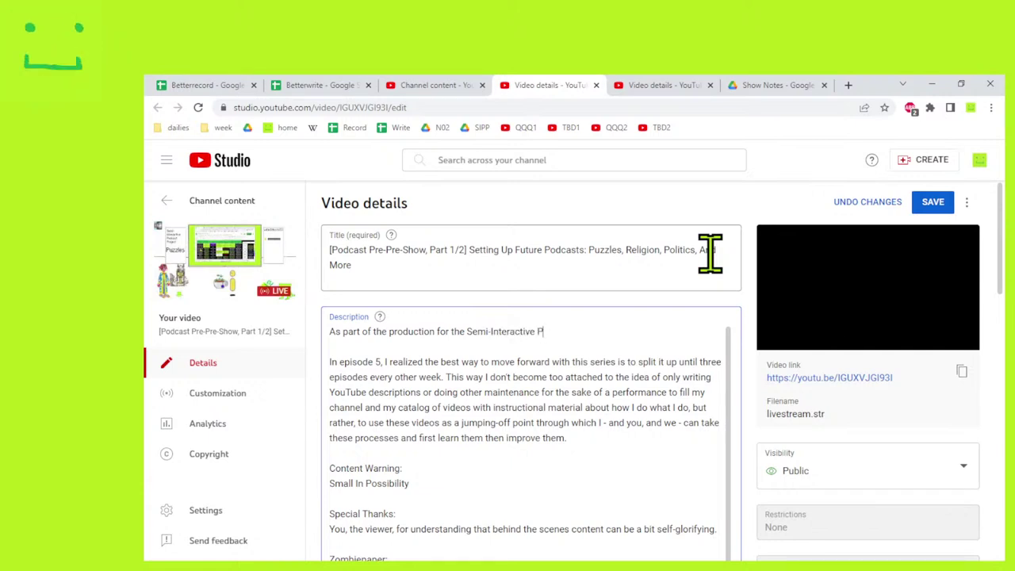
pyautogui.write('odcast Project, w')
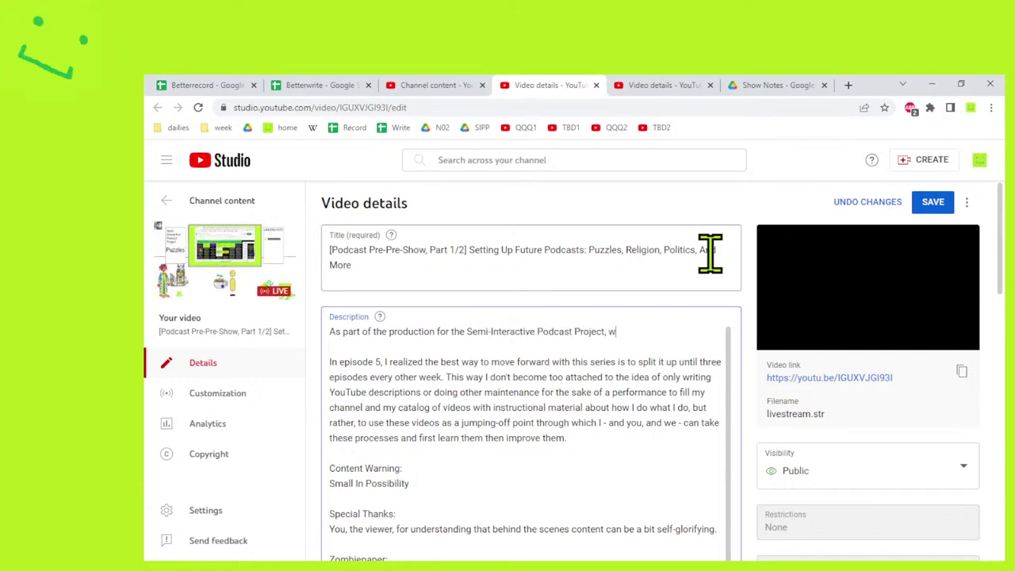
pyautogui.write("hat I thought I'd o")
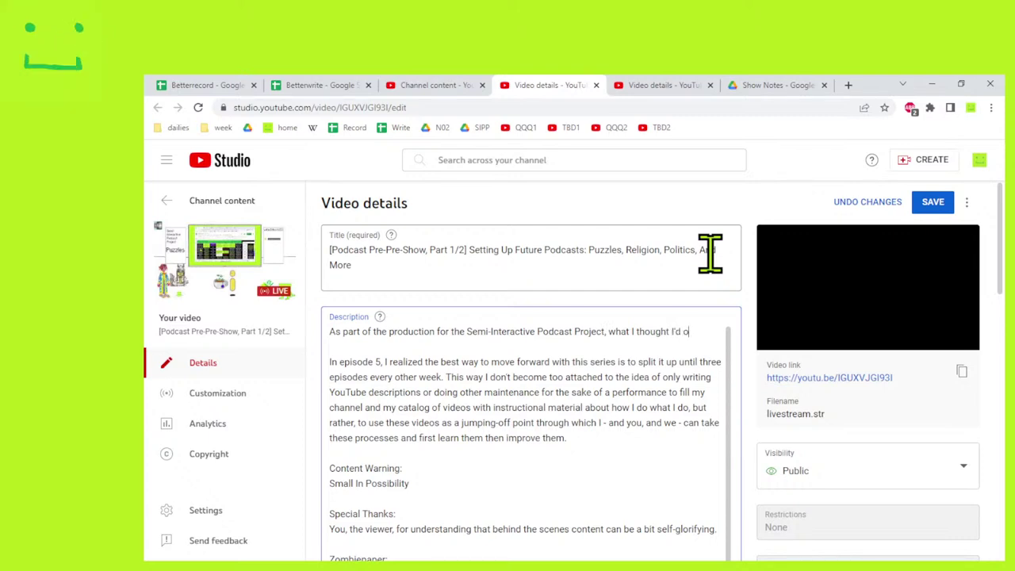
pyautogui.press('BackSpace')
pyautogui.write('do intermi')
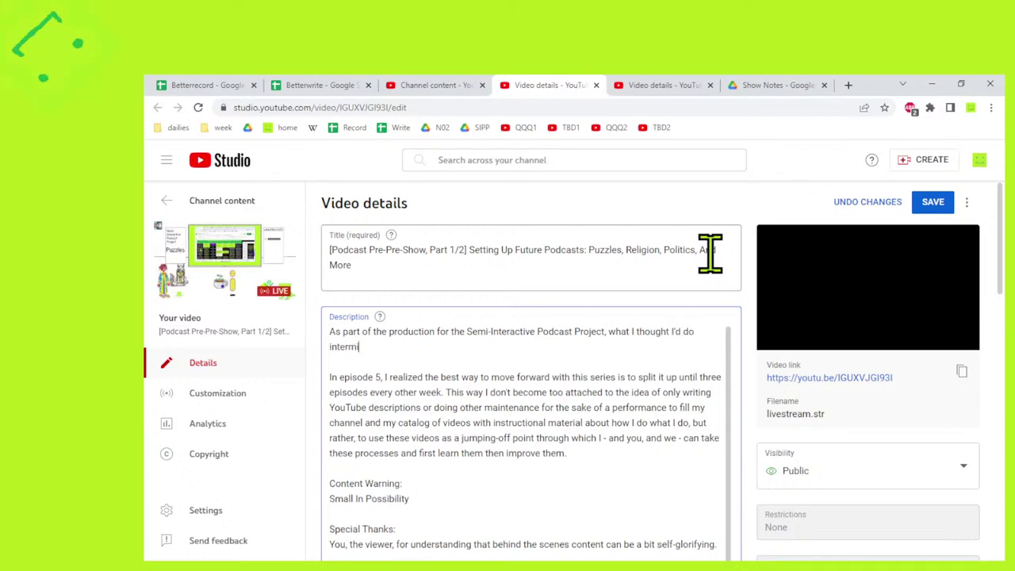
pyautogui.write('ttently, and')
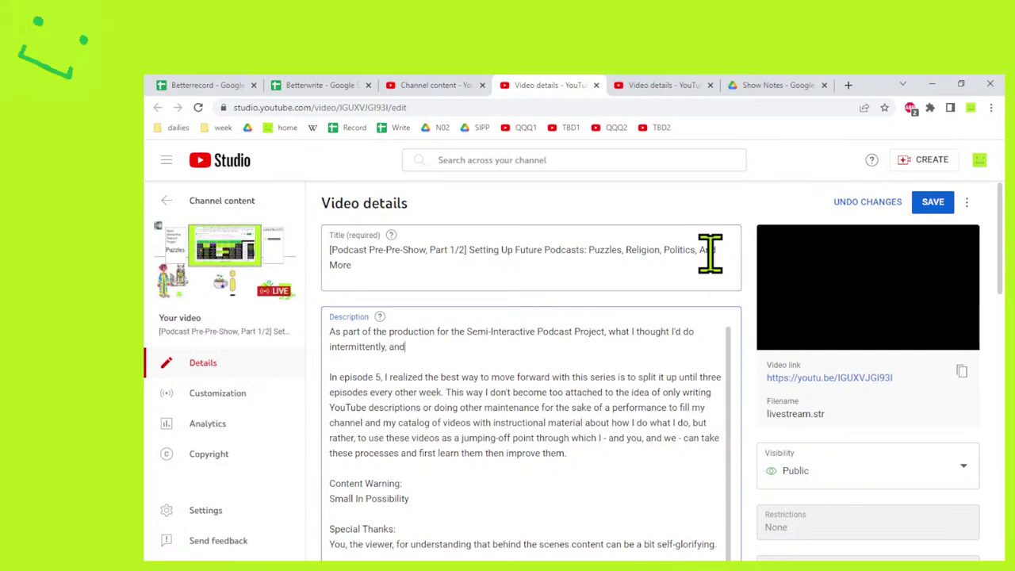
pyautogui.write(' with no real ')
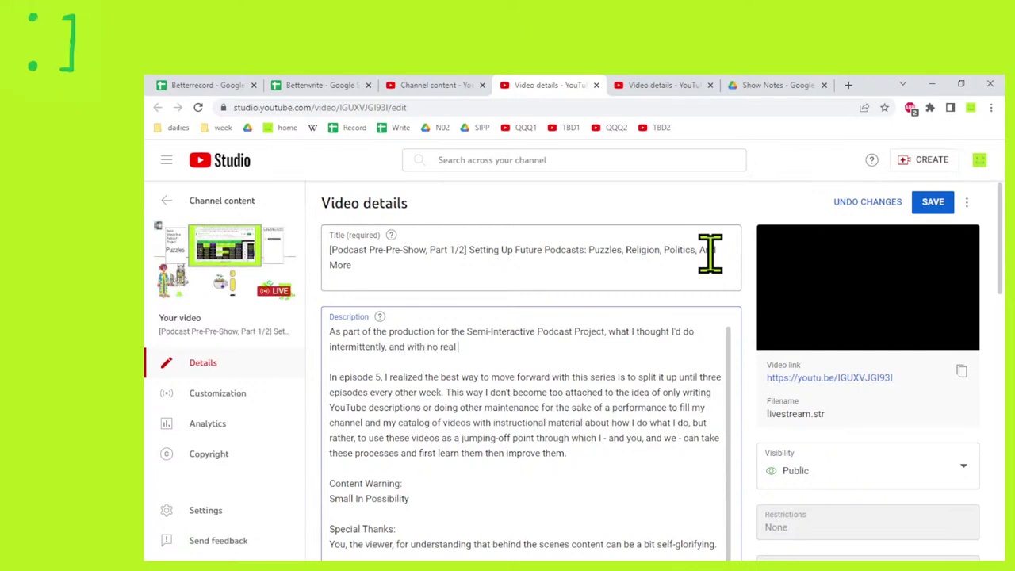
pyautogui.write('plan other than')
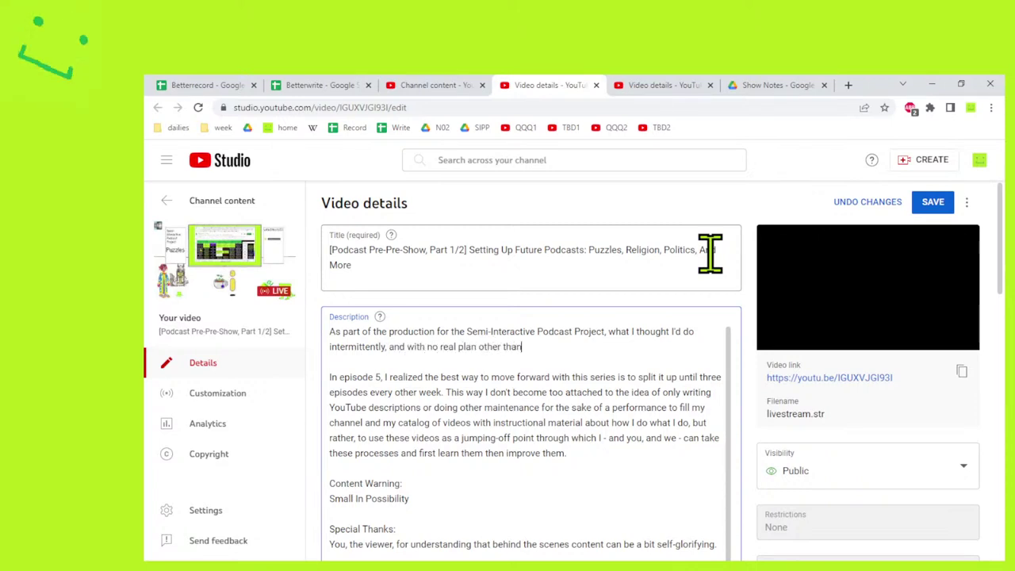
pyautogui.write(' for about two hours')
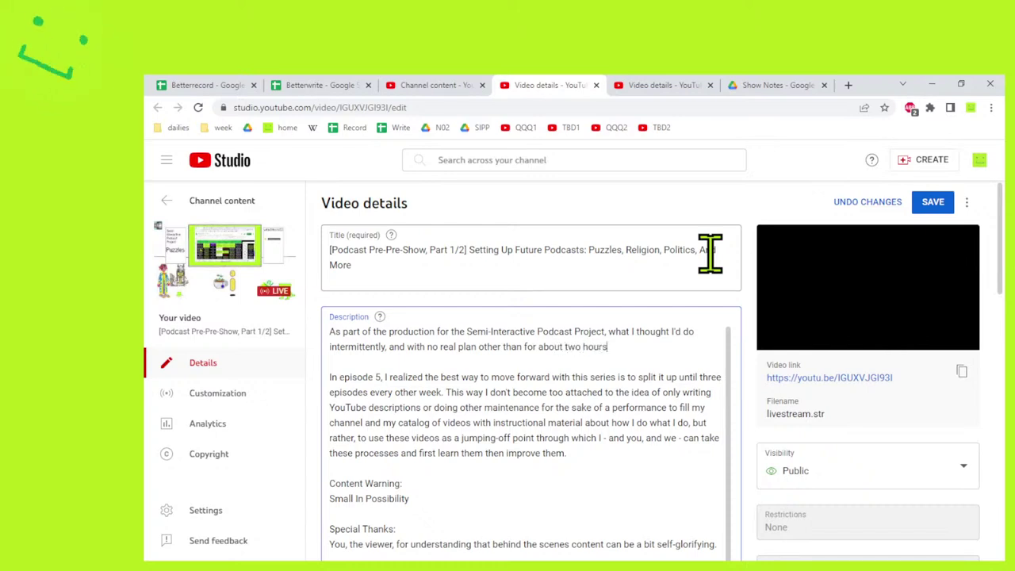
pyautogui.write(' on ')
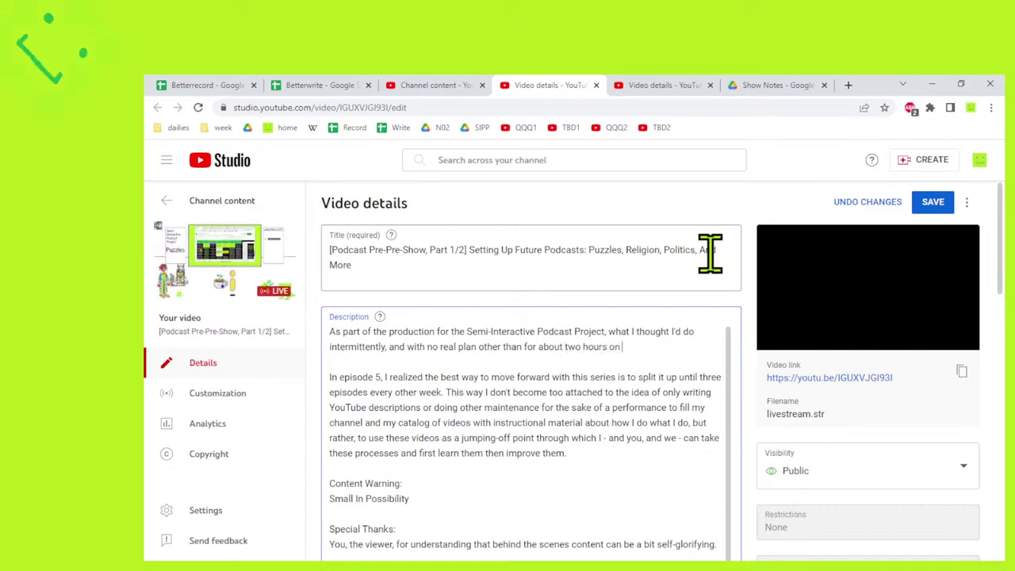
pyautogui.write('the pre-show days')
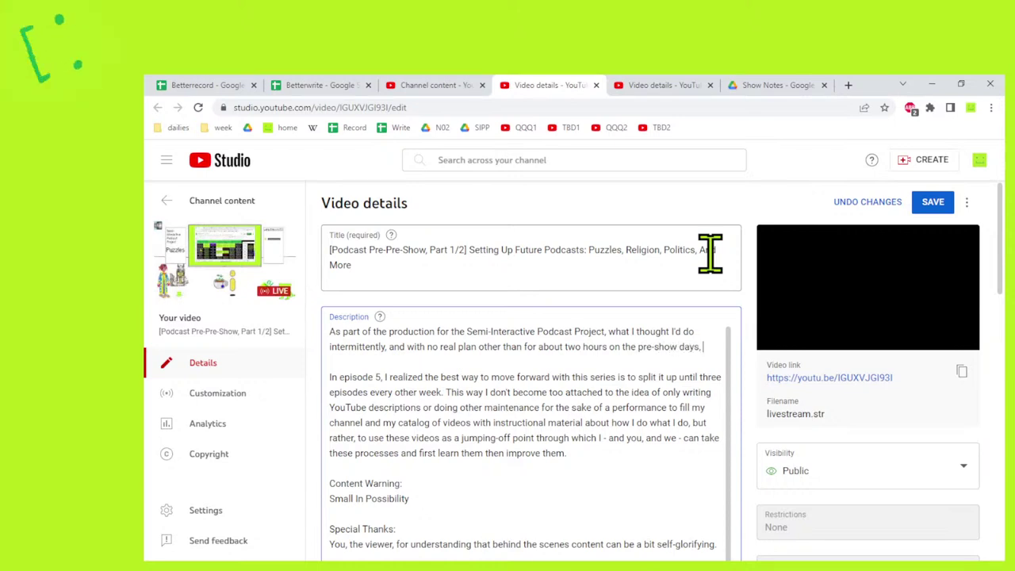
pyautogui.write(', I wanted t')
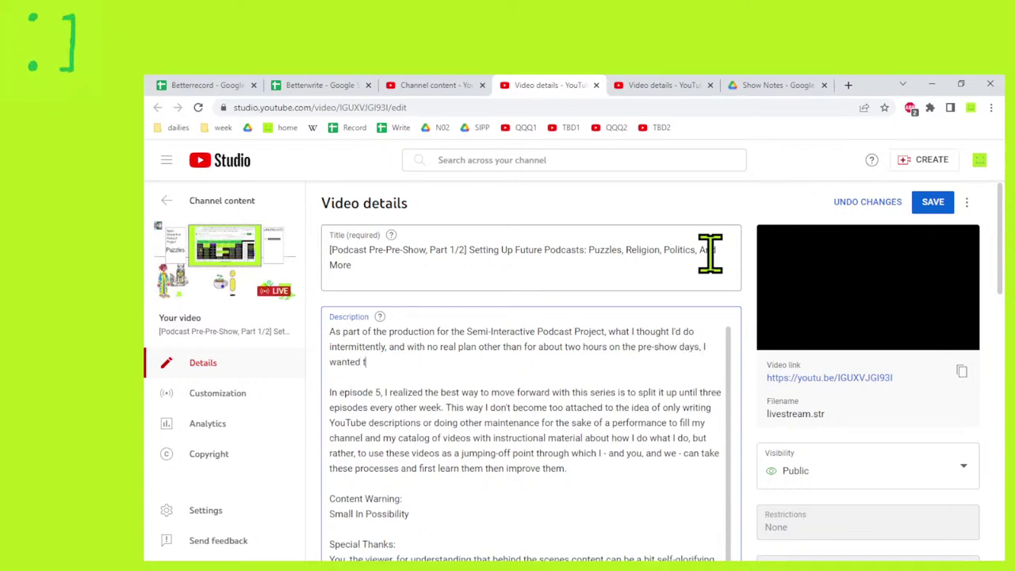
pyautogui.write('o show my proces')
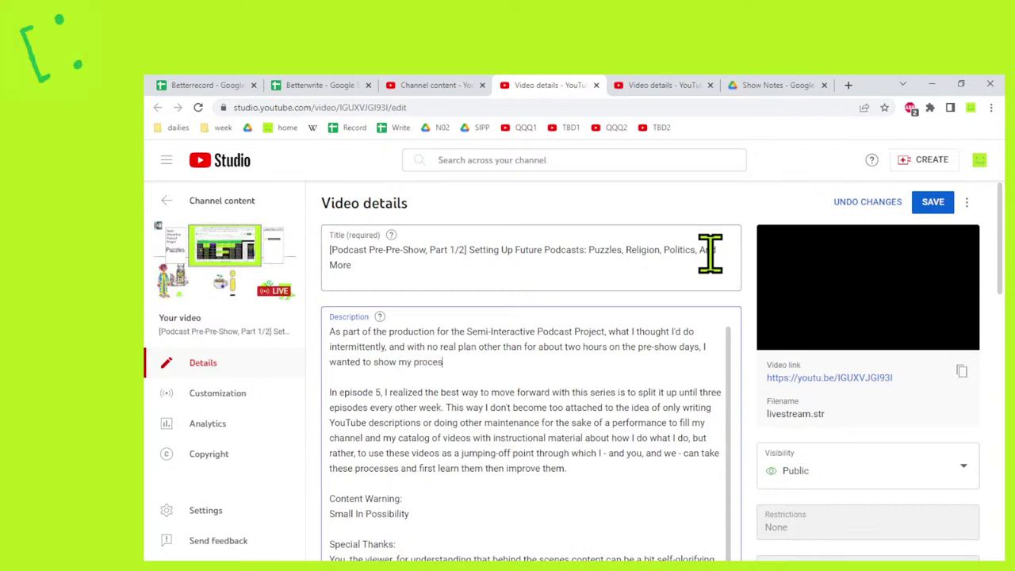
pyautogui.write('s for prepping p')
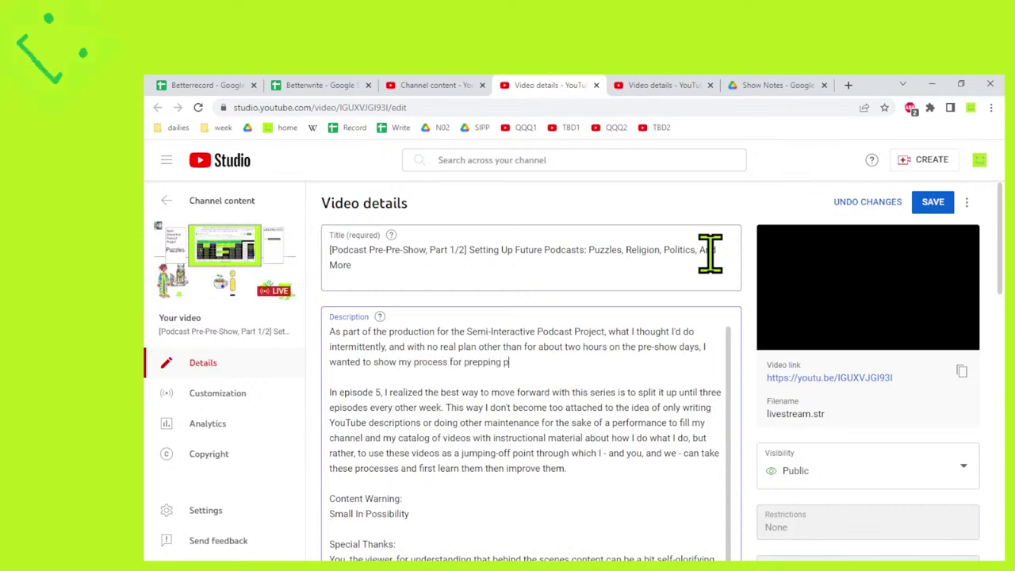
pyautogui.write('odcasts.')
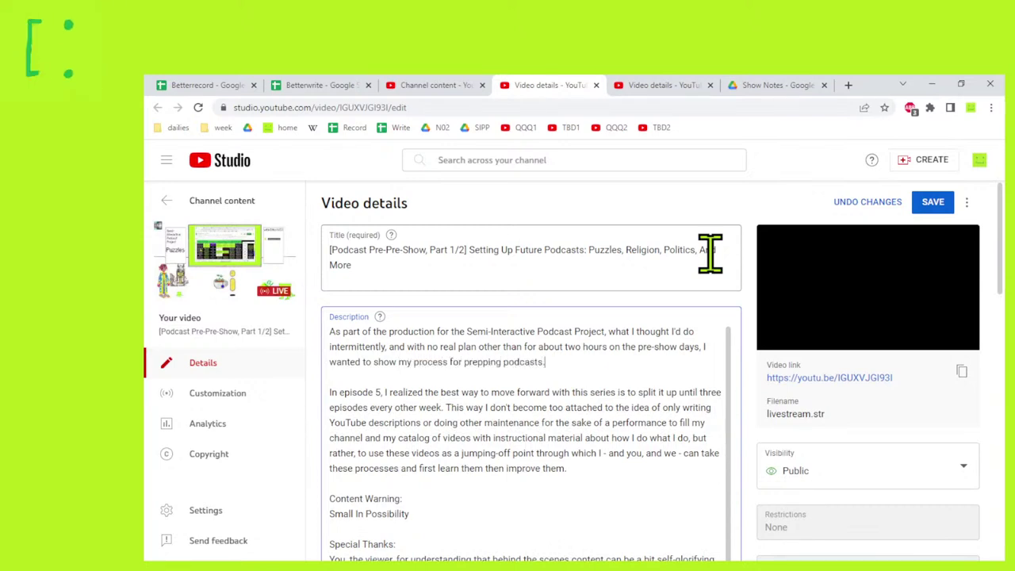
pyautogui.write(' This goes first.')
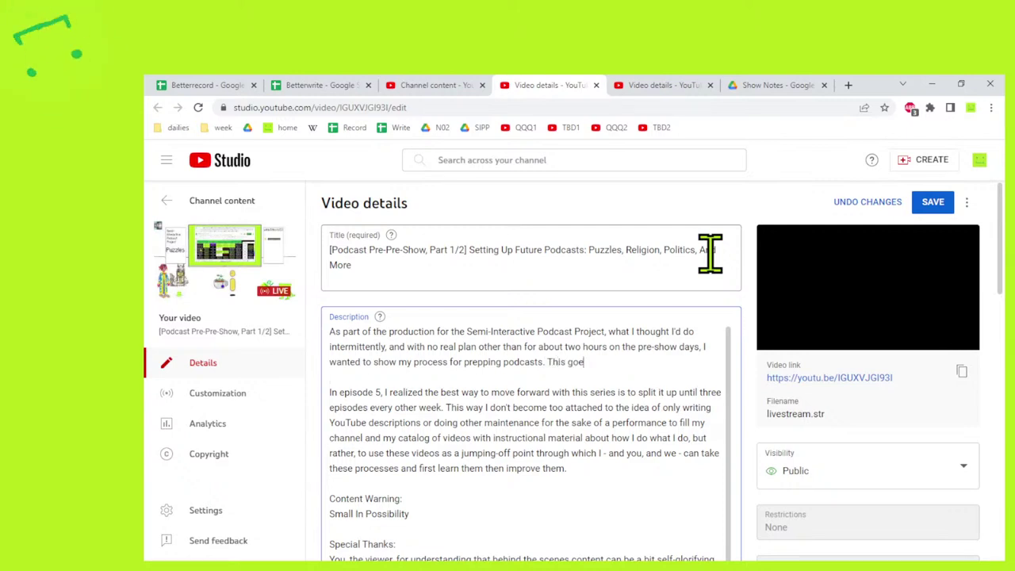
pyautogui.press('BackSpace')
pyautogui.press('BackSpace')
pyautogui.press('BackSpace')
pyautogui.press('BackSpace')
pyautogui.press('BackSpace')
pyautogui.press('BackSpace')
pyautogui.press('BackSpace')
pyautogui.press('BackSpace')
pyautogui.press('BackSpace')
pyautogui.press('BackSpace')
pyautogui.press('BackSpace')
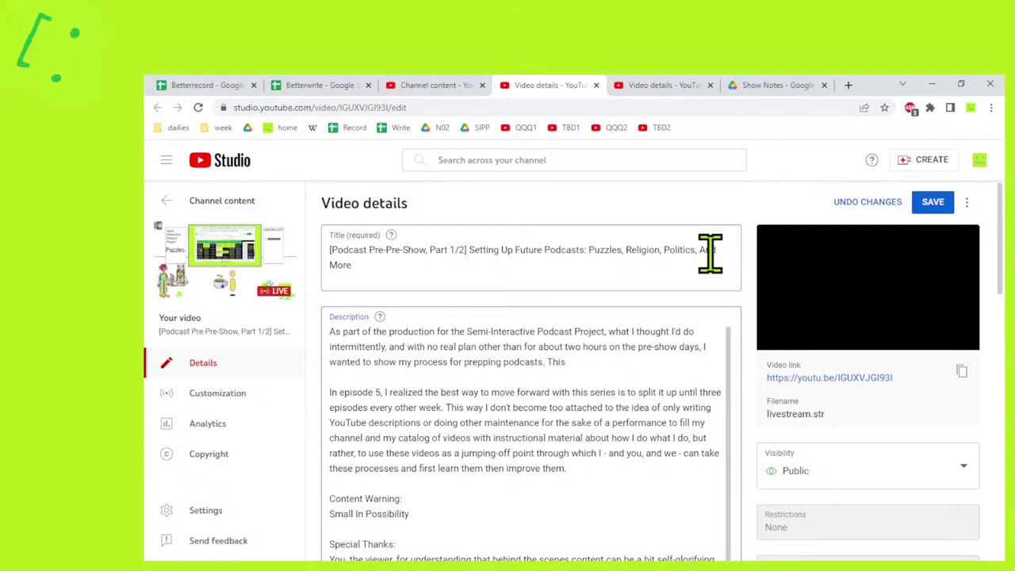
pyautogui.write('ranges fro')
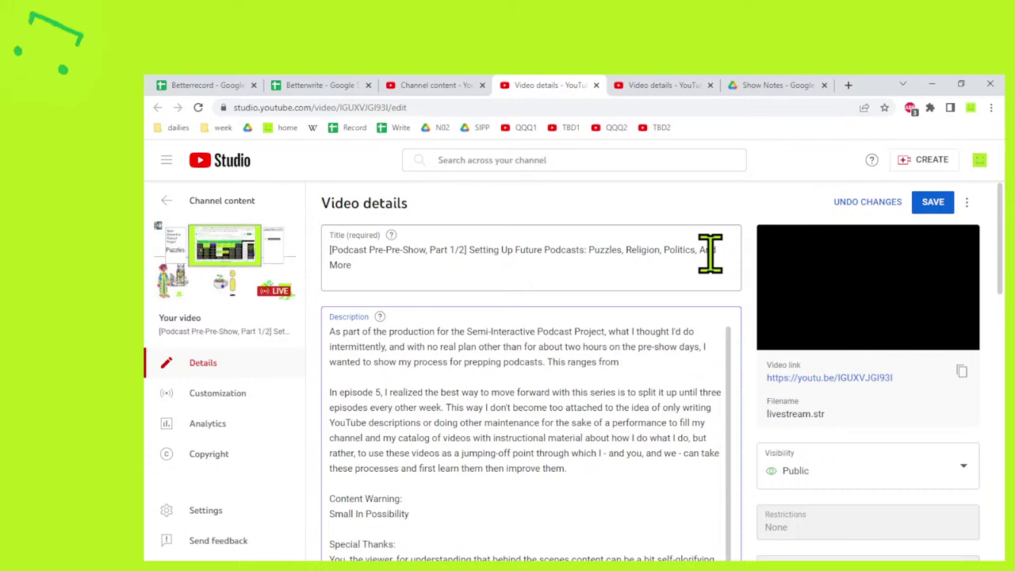
pyautogui.write('m')
pyautogui.press('BackSpace')
pyautogui.press('BackSpace')
pyautogui.press('BackSpace')
pyautogui.press('BackSpace')
pyautogui.press('BackSpace')
pyautogui.press('BackSpace')
pyautogui.press('BackSpace')
pyautogui.press('BackSpace')
pyautogui.press('BackSpace')
pyautogui.press('BackSpace')
pyautogui.press('BackSpace')
pyautogui.press('BackSpace')
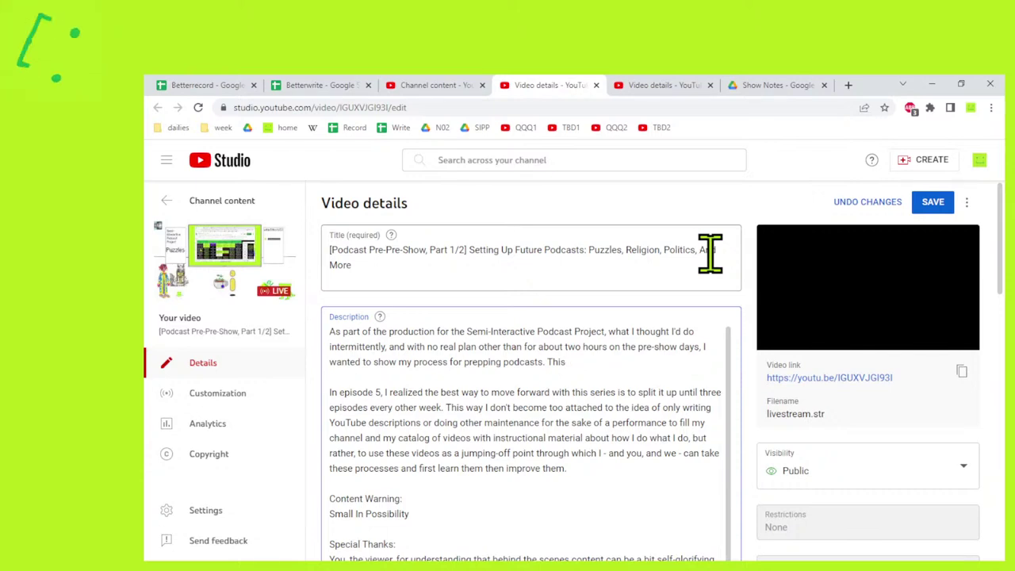
pyautogui.write('range of topic')
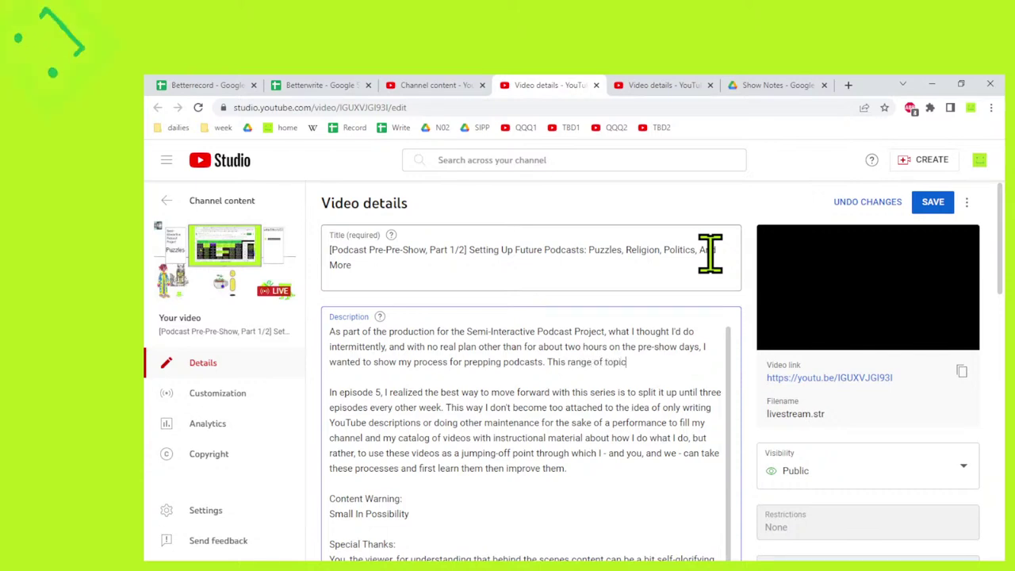
pyautogui.hotkey('ctrl', 'BackSpace')
pyautogui.hotkey('ctrl', 'BackSpace')
pyautogui.hotkey('ctrl', 'BackSpace')
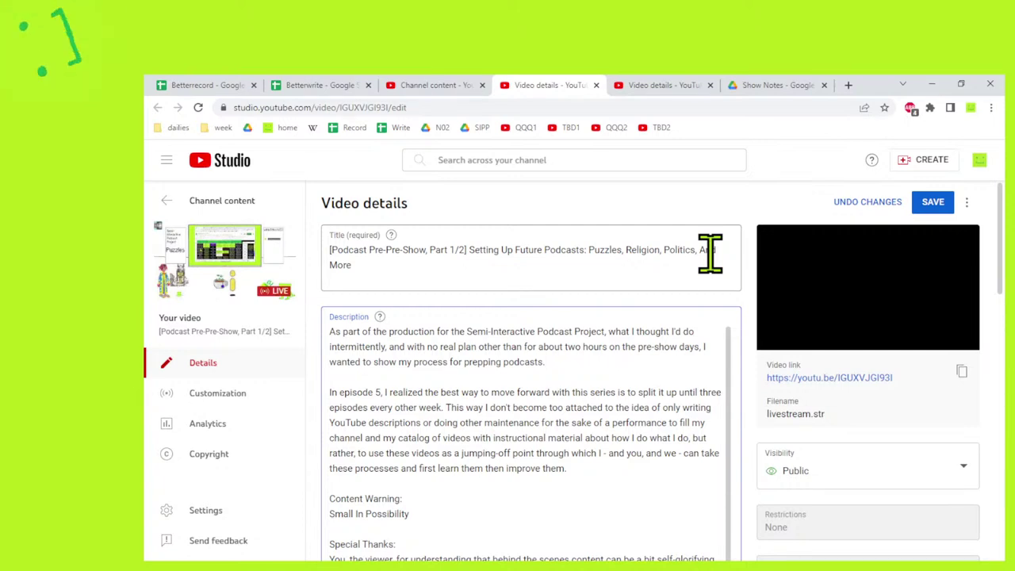
pyautogui.write('Th')
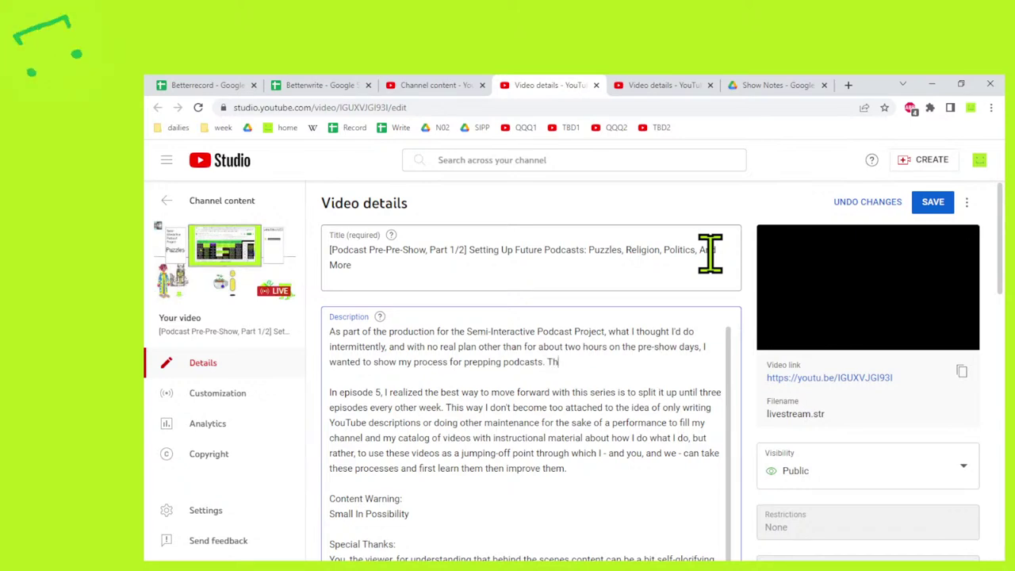
pyautogui.write('is range of what i plan to do ')
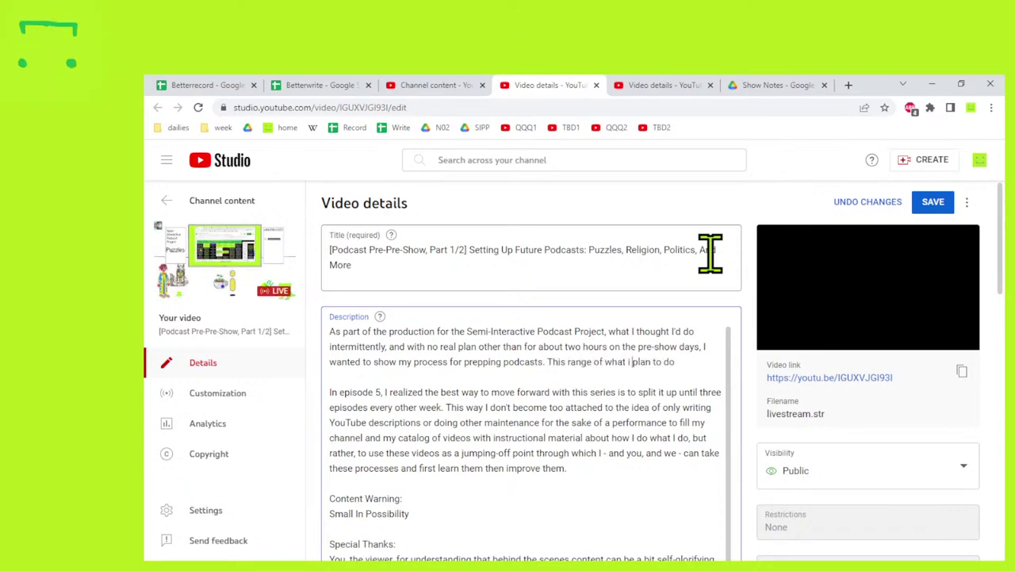
pyautogui.write('I')
# Finish the paragraph with '…goes all over the place… casually playing games that might relate to the topic at hand.'.
pyautogui.press('Down')
pyautogui.press('Left')
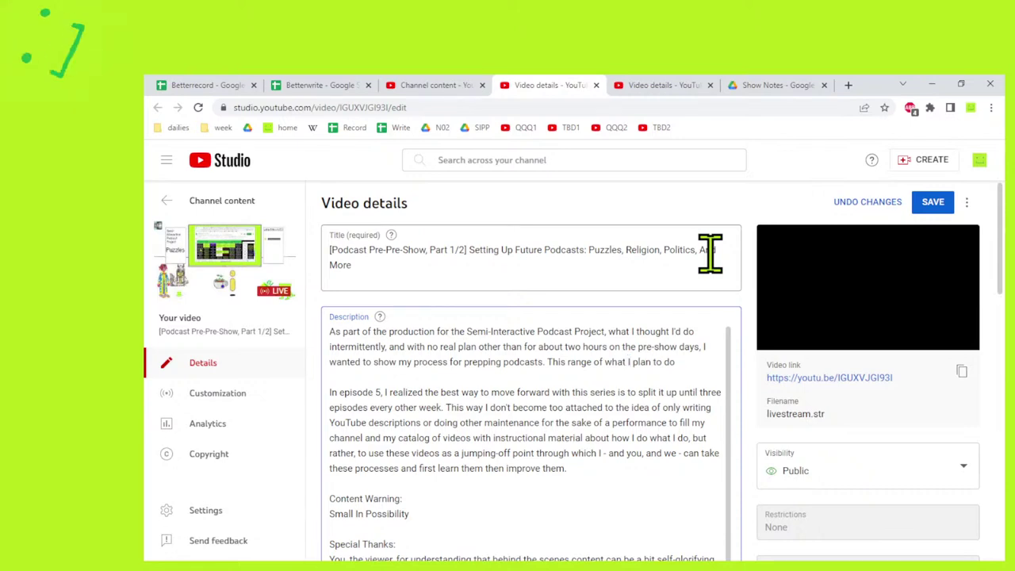
pyautogui.write('goes from')
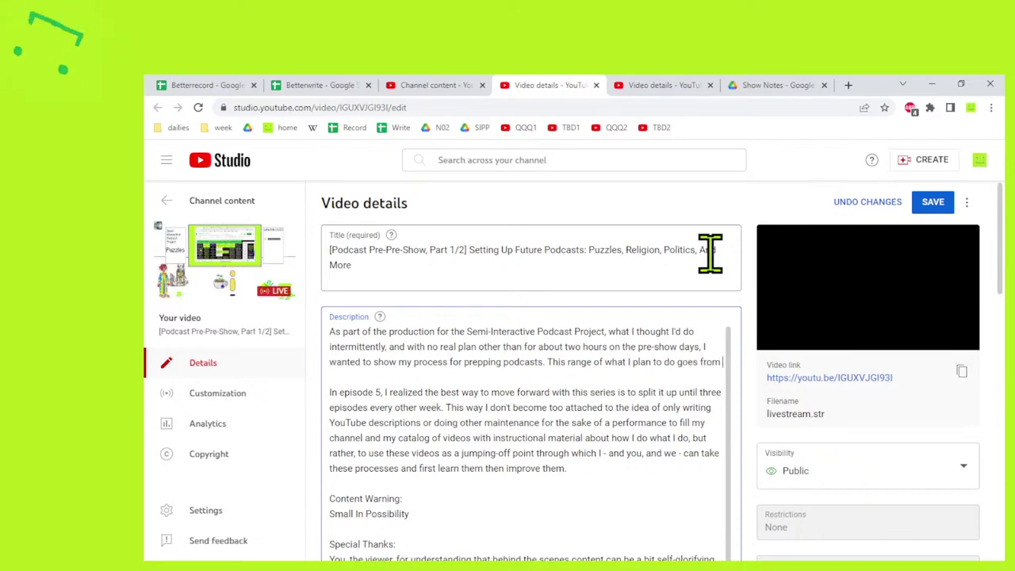
pyautogui.press('BackSpace')
pyautogui.press('BackSpace')
pyautogui.press('BackSpace')
pyautogui.press('BackSpace')
pyautogui.write('f')
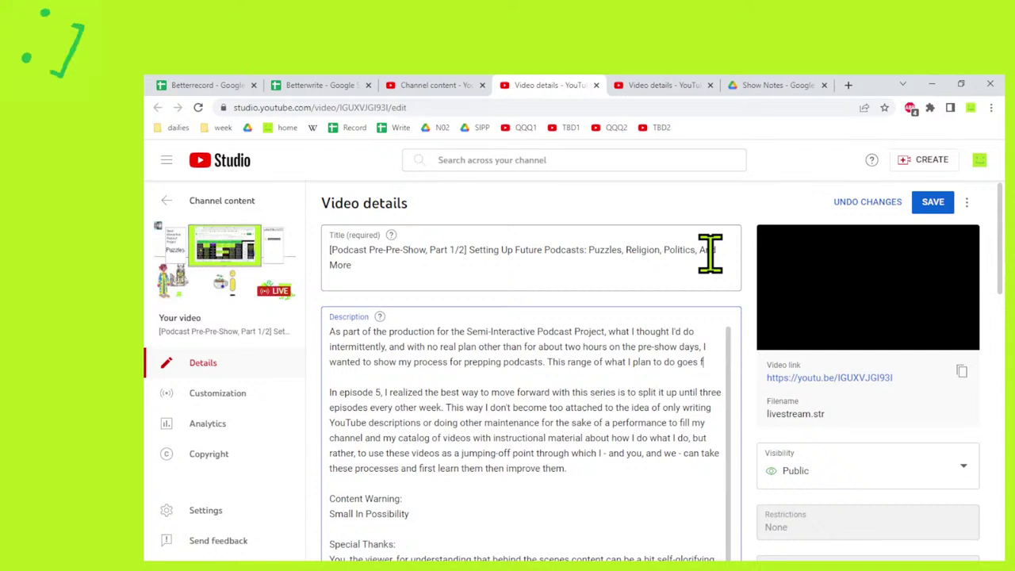
pyautogui.press('BackSpace')
pyautogui.write('all over the place, fr')
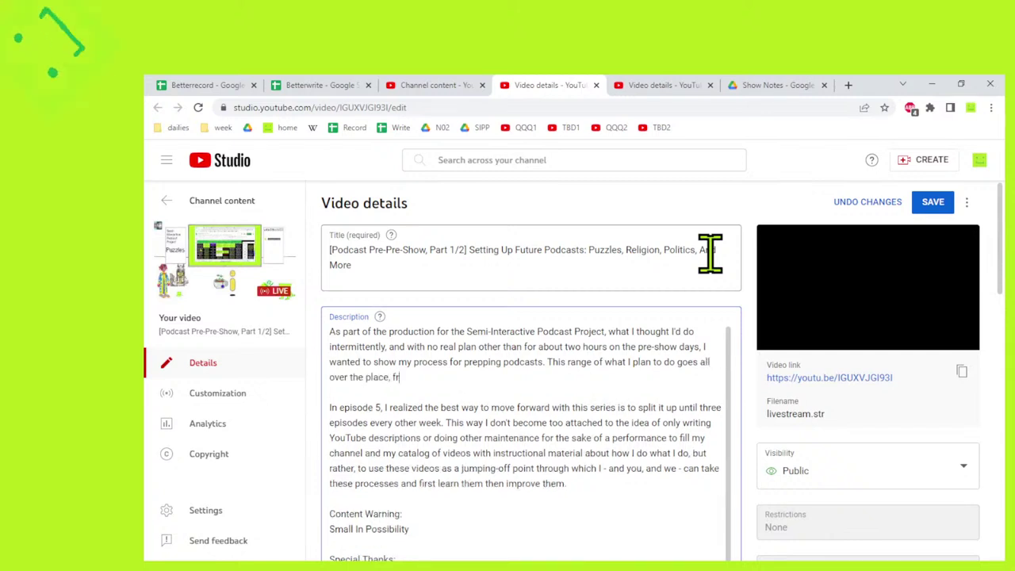
pyautogui.write('om b')
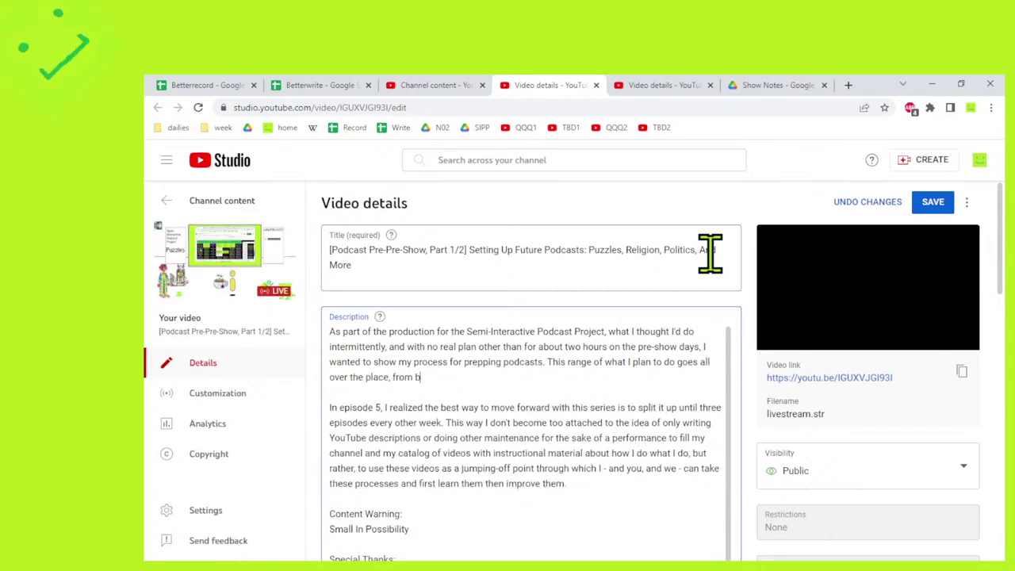
pyautogui.write('uilding things')
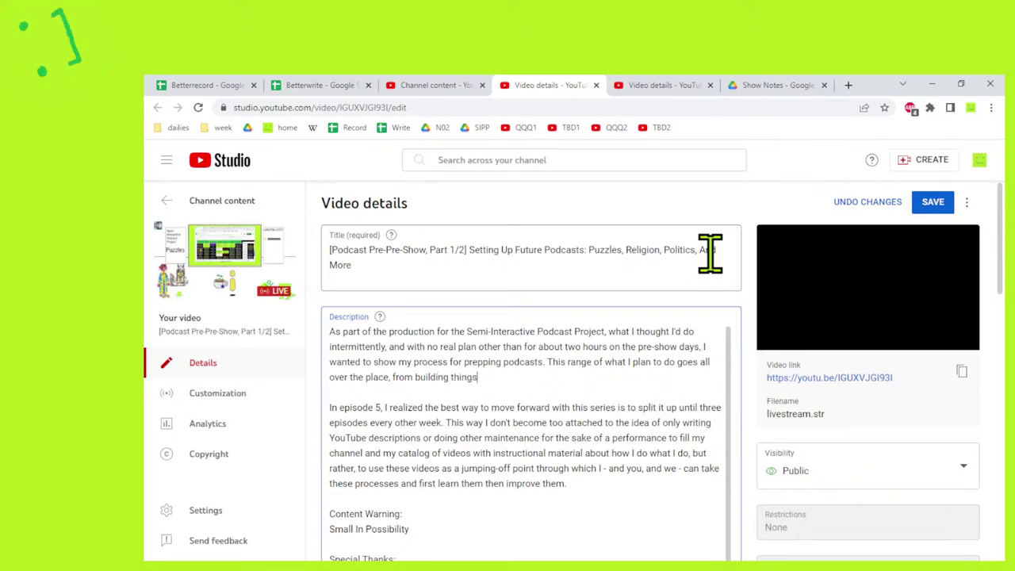
pyautogui.write(' in OBS to')
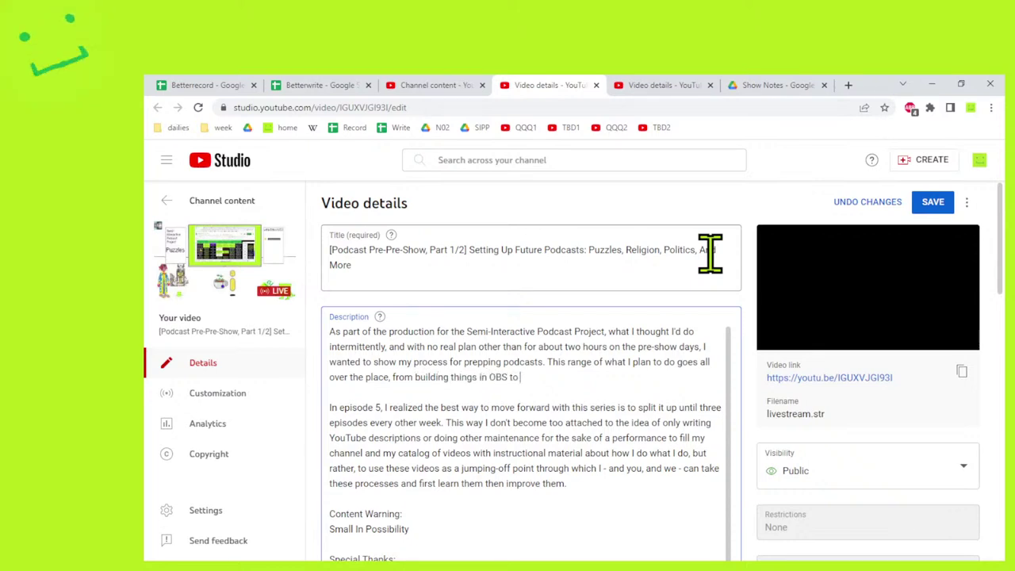
pyautogui.write(' doing research, ')
pyautogui.write(' casually p')
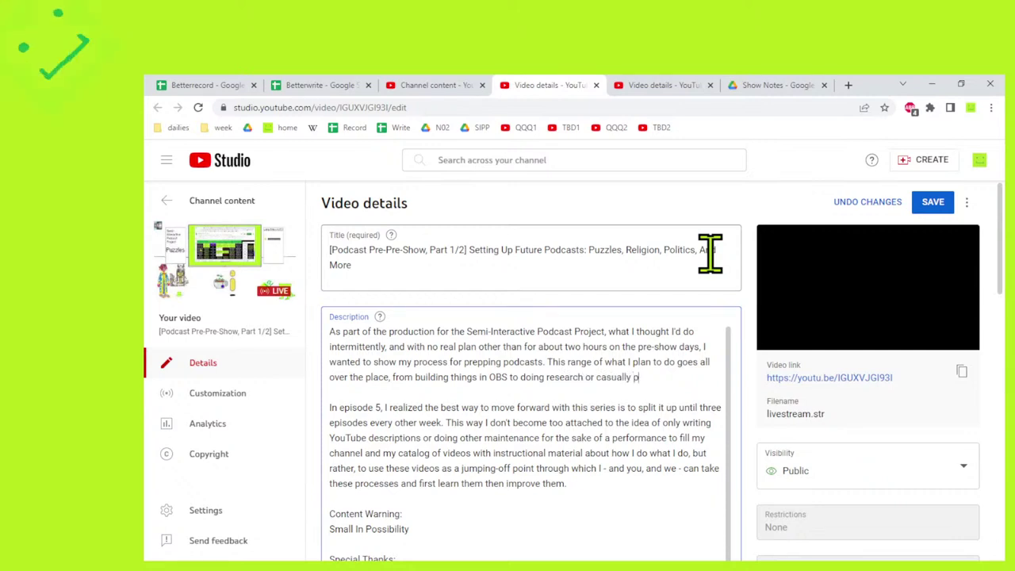
pyautogui.write('laying games tha')
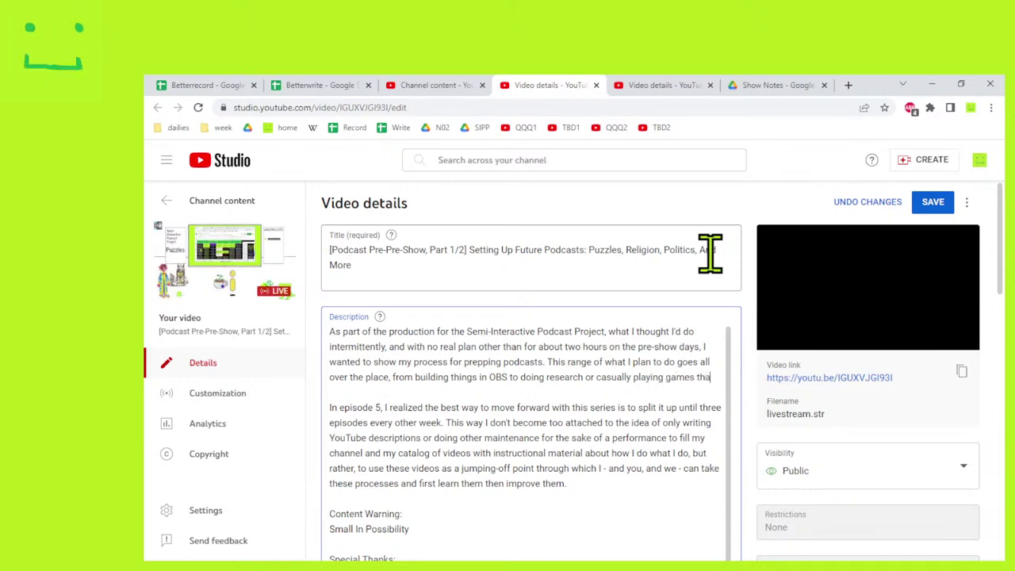
pyautogui.write('t might relate to the top')
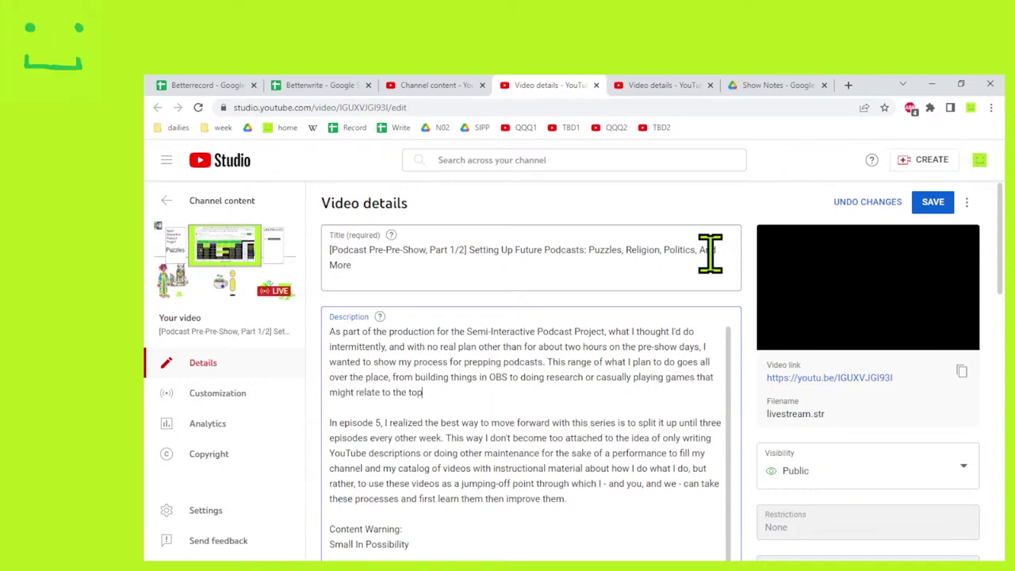
pyautogui.write('ic at hand.')
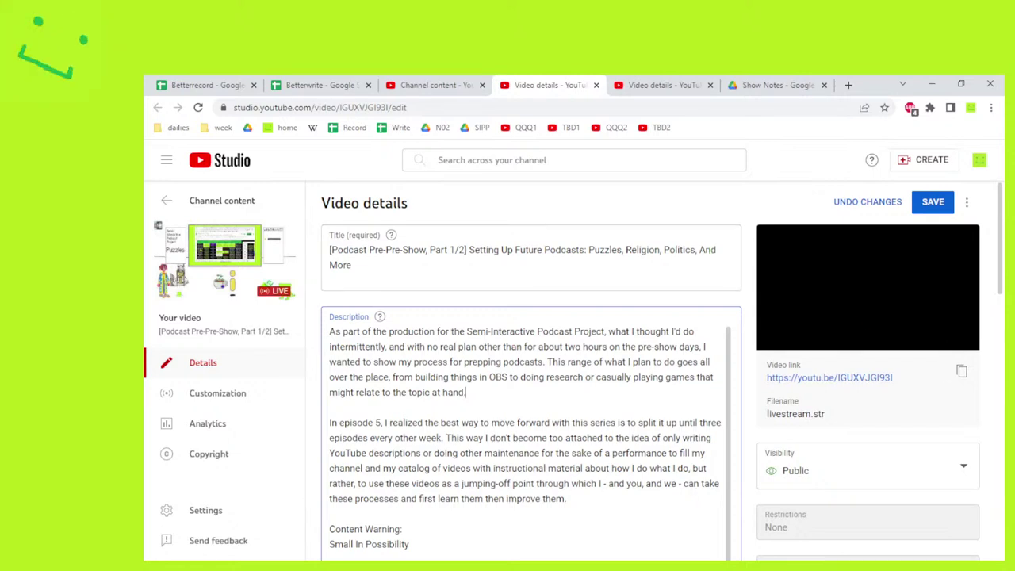
# Select the old episode-5 paragraph and start replacing it with 'In episode'.
pyautogui.moveTo(470, 397); pyautogui.dragTo(321, 328)
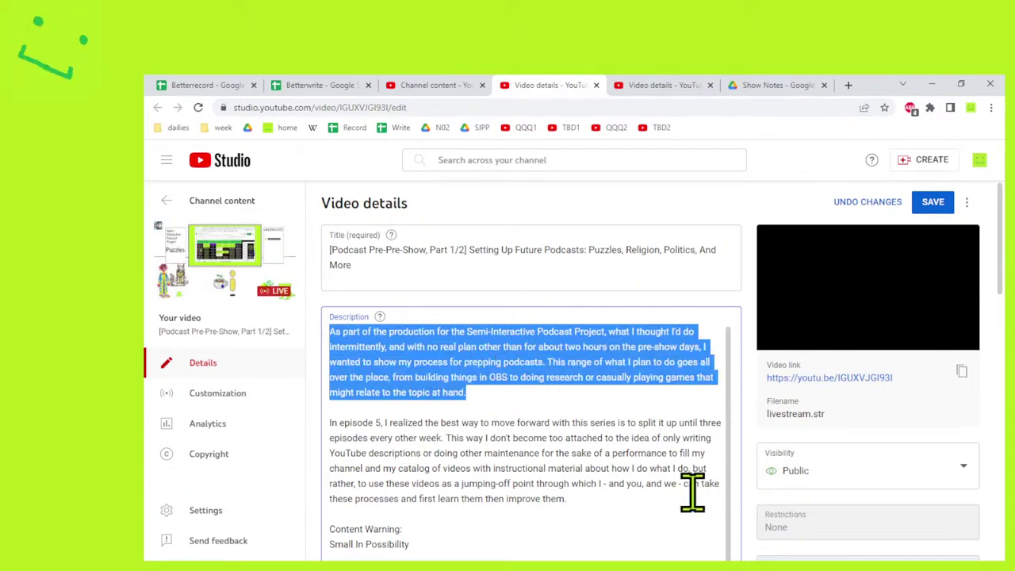
pyautogui.moveTo(566, 497); pyautogui.dragTo(339, 428)
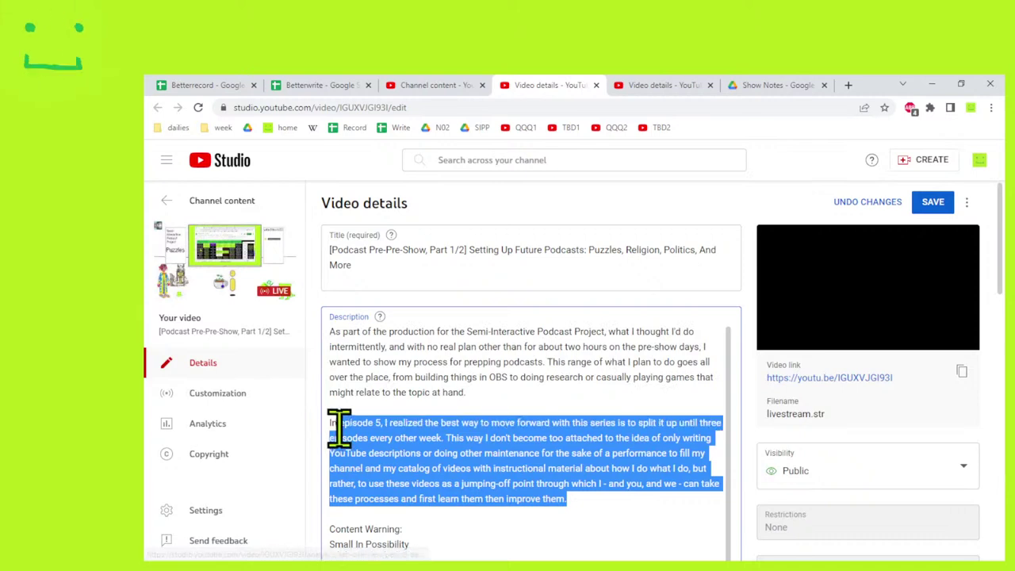
pyautogui.write('episode 1,')
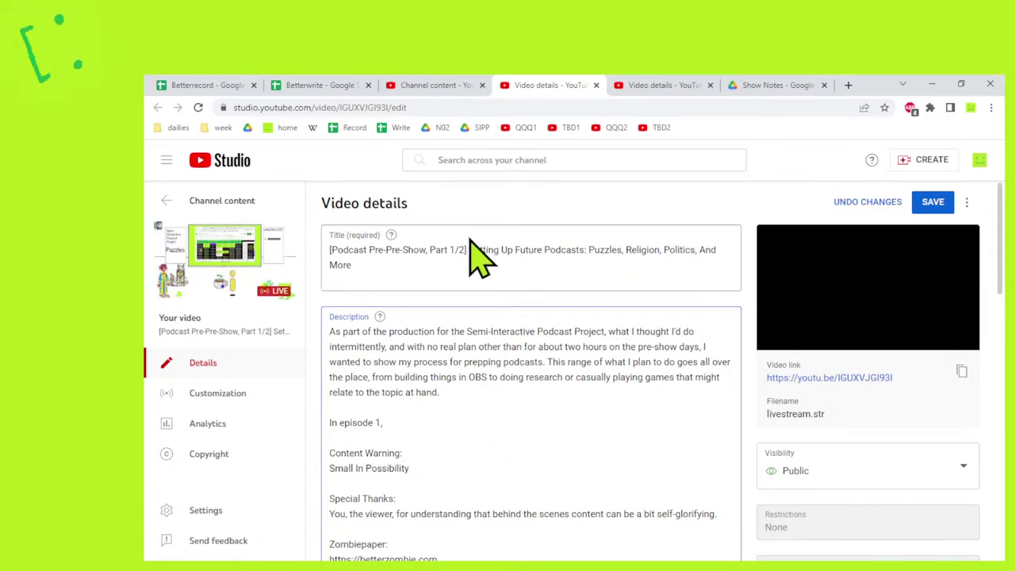
# Insert 'SIPP-PPS' after '[Podcast' in the title and delete 'Pre-Pre-Show, Part 1/2'.
pyautogui.click(441, 250)
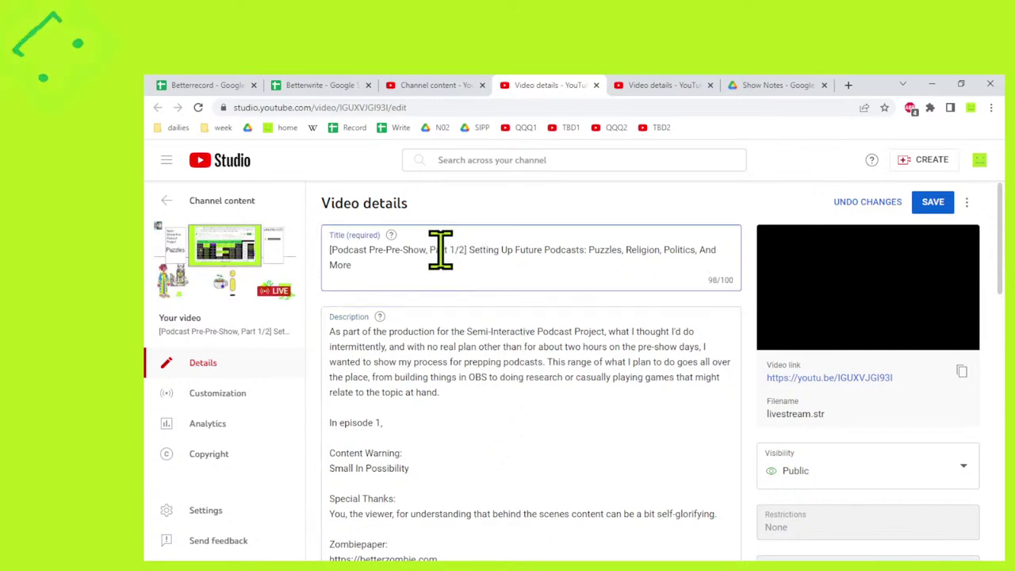
pyautogui.moveTo(365, 251); pyautogui.dragTo(450, 252)
pyautogui.click(368, 250)
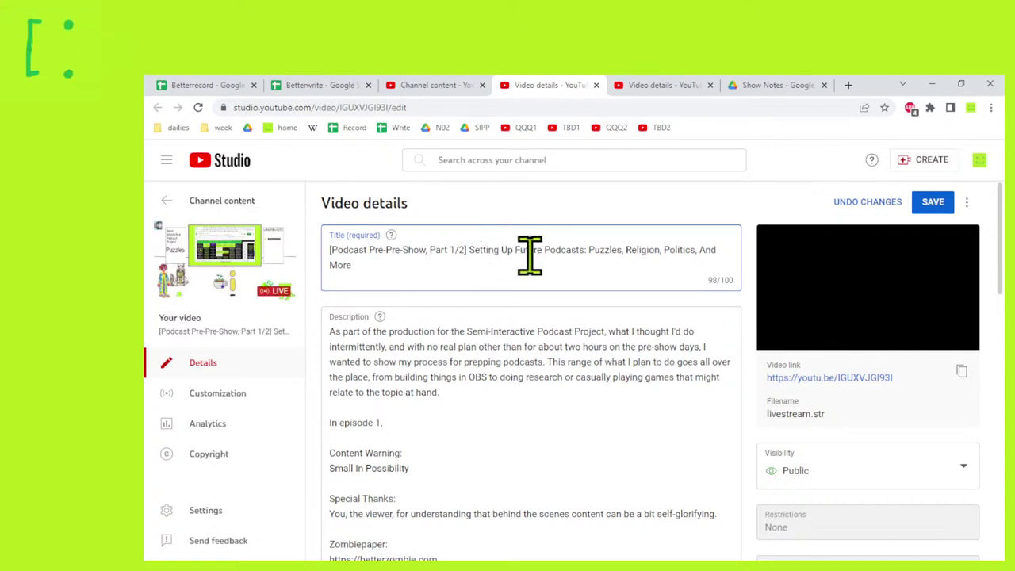
pyautogui.write('SIPP-')
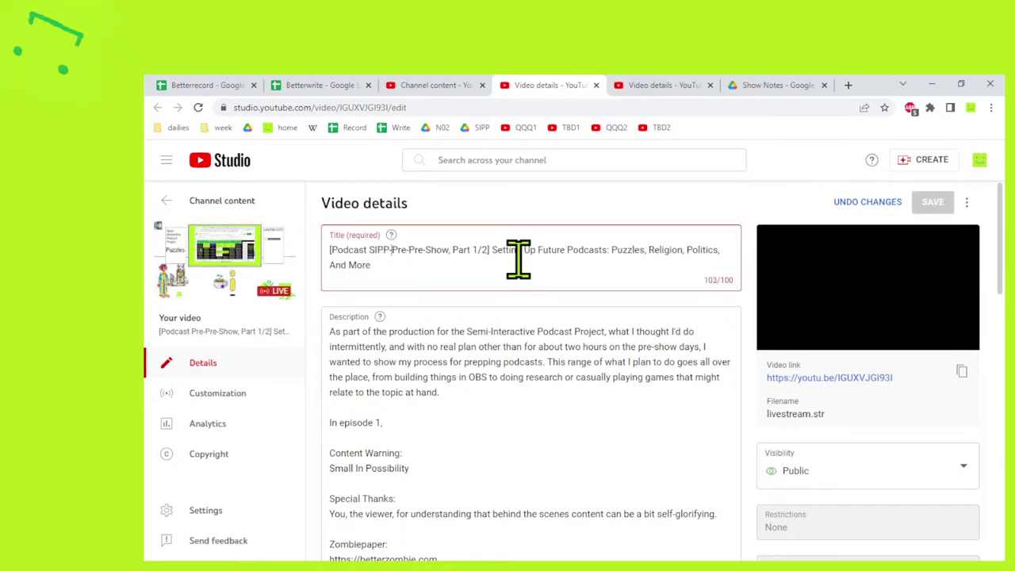
pyautogui.write('PPS')
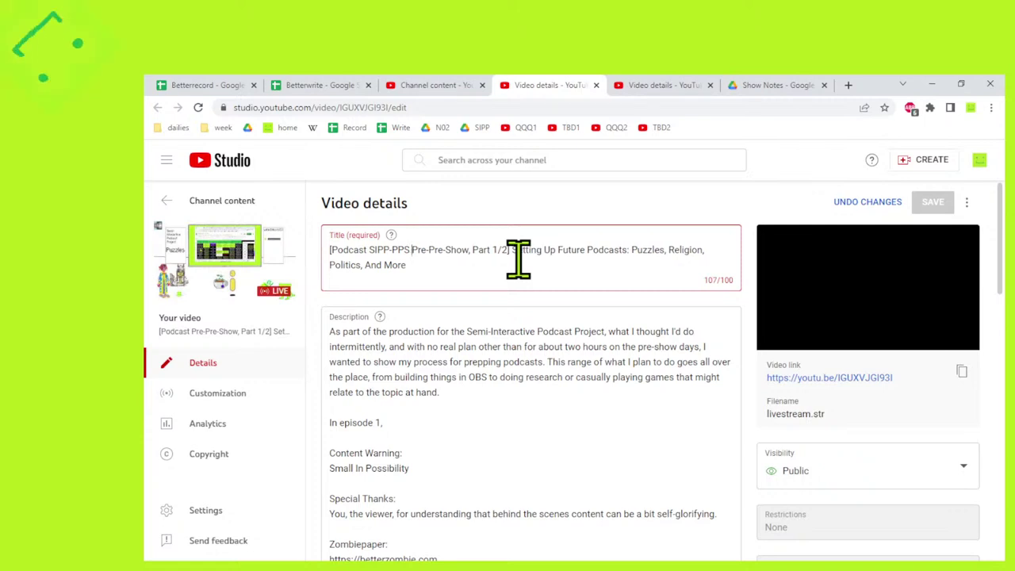
pyautogui.hotkey('ctrl', 'shift', 'Right')
pyautogui.hotkey('ctrl', 'shift', 'Right')
pyautogui.hotkey('ctrl', 'shift', 'Right')
pyautogui.hotkey('ctrl', 'shift', 'Right')
pyautogui.hotkey('ctrl', 'shift', 'Right')
pyautogui.hotkey('shift', 'Right')
pyautogui.hotkey('shift', 'Right')
pyautogui.hotkey('shift', 'Right')
pyautogui.hotkey('shift', 'Right')
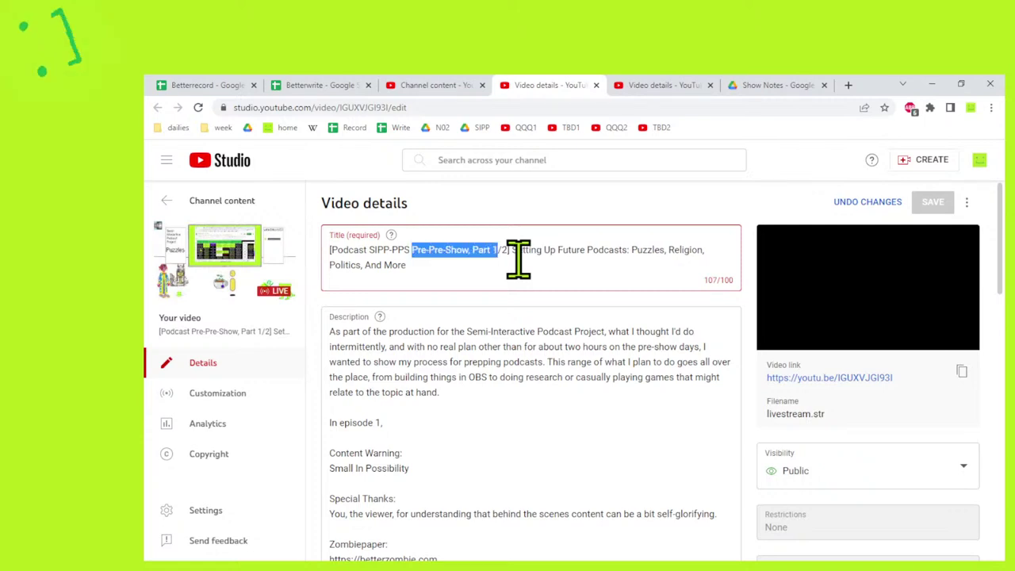
pyautogui.press('BackSpace')
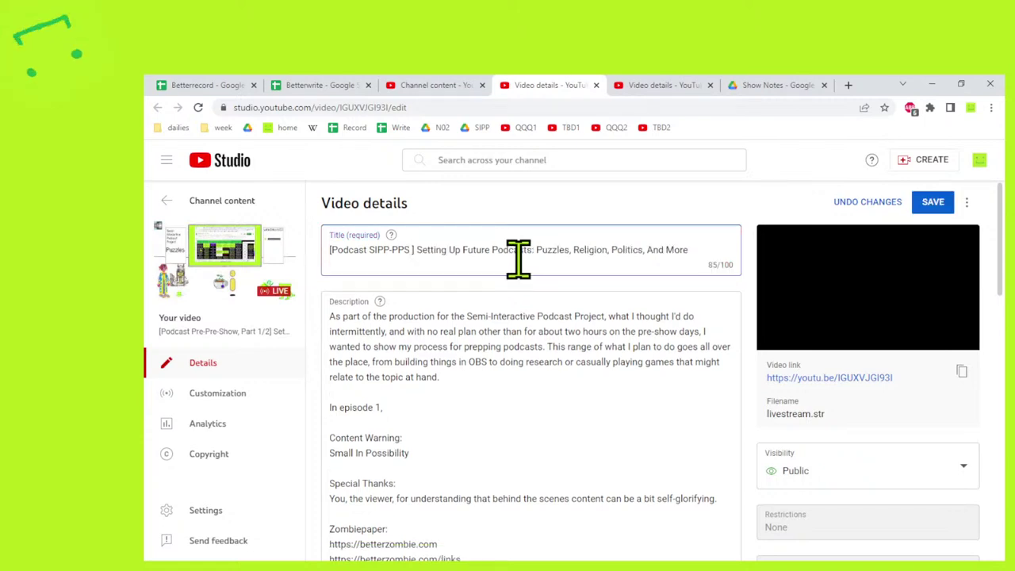
# Add '01' before the closing bracket so the title starts '[Podcast SIPP-PPS 01]'.
pyautogui.click(648, 85)
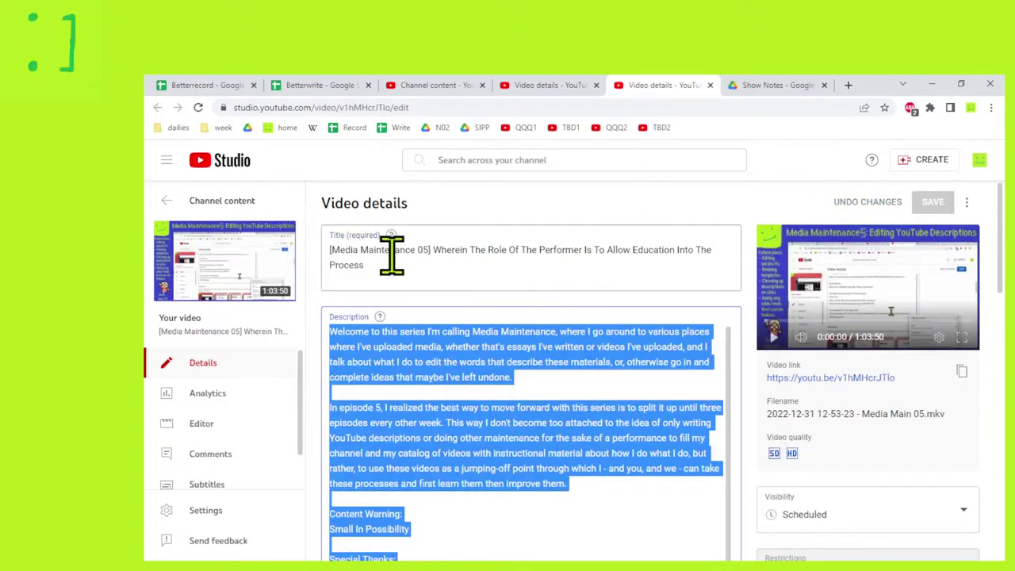
pyautogui.click(418, 251)
pyautogui.click(545, 85)
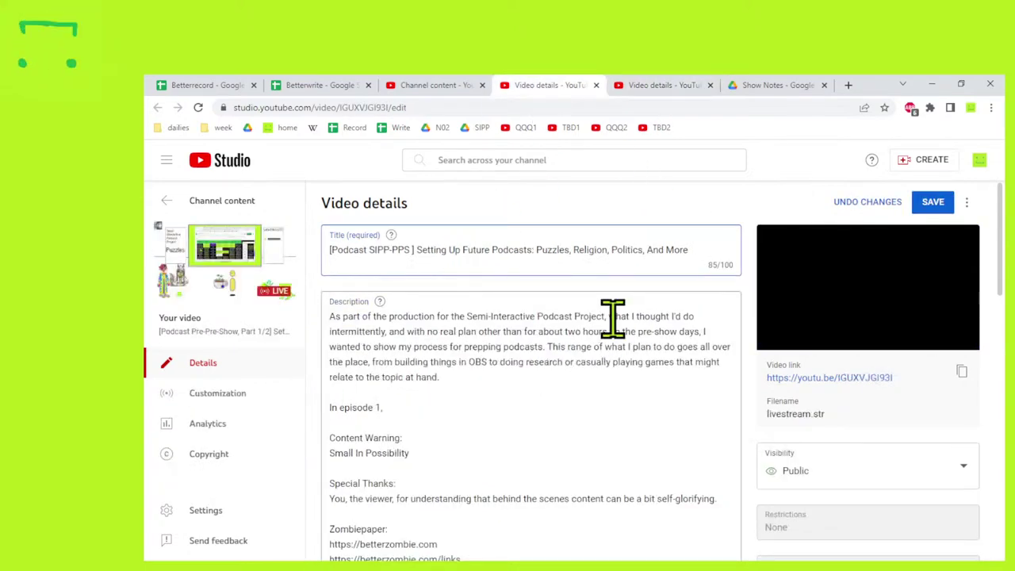
pyautogui.write('01')
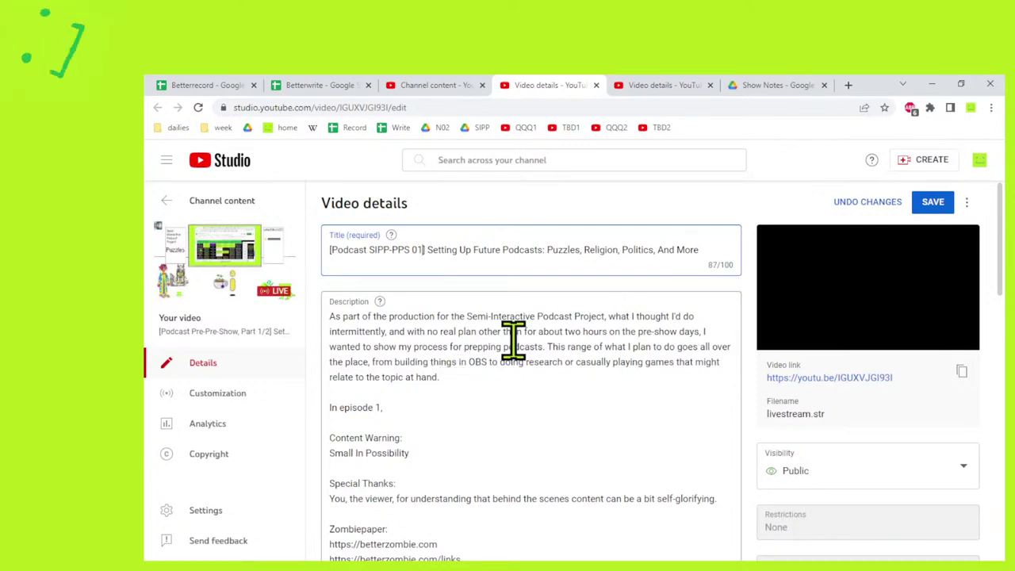
pyautogui.click(607, 316)
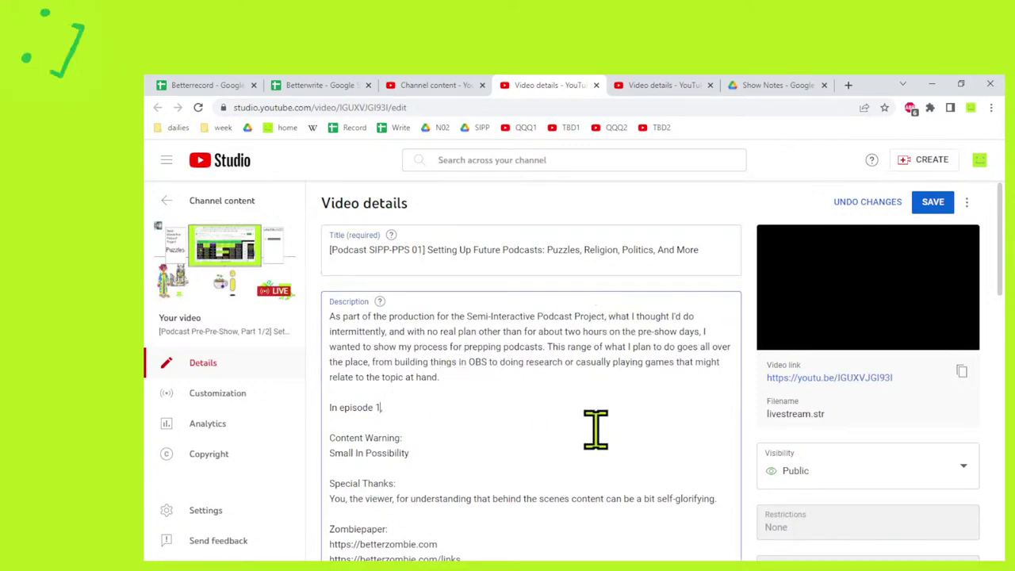
# Continue with 'of the Semi-Interactive Podcast Project Pre-Pre-Show or SIPP-PPS', fixing the 'Podast' typo, and save.
pyautogui.write('of the Semi')
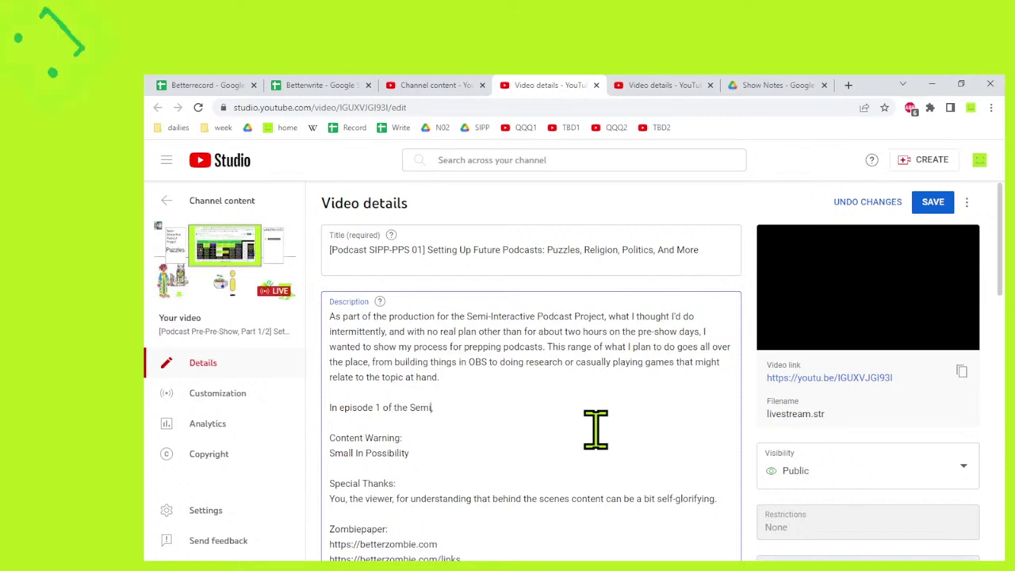
pyautogui.write('-Interactive PodastP')
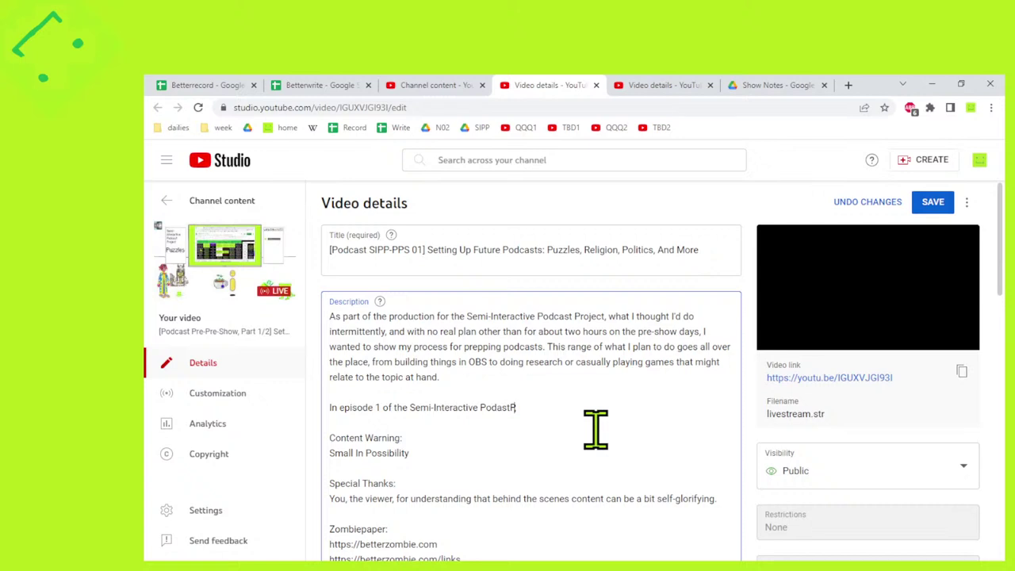
pyautogui.hotkey('ctrl', 'BackSpace')
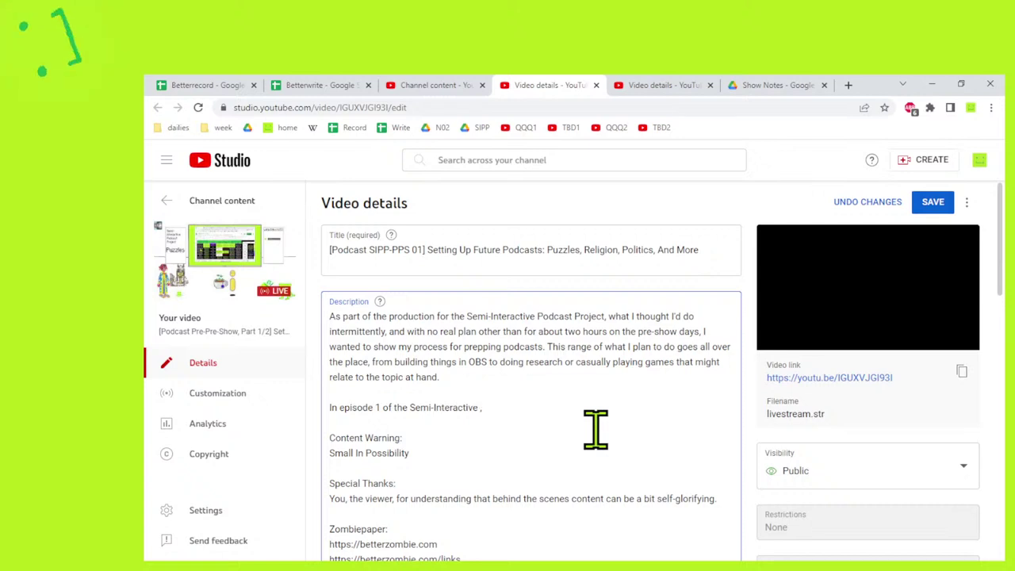
pyautogui.write('Podcast Project P')
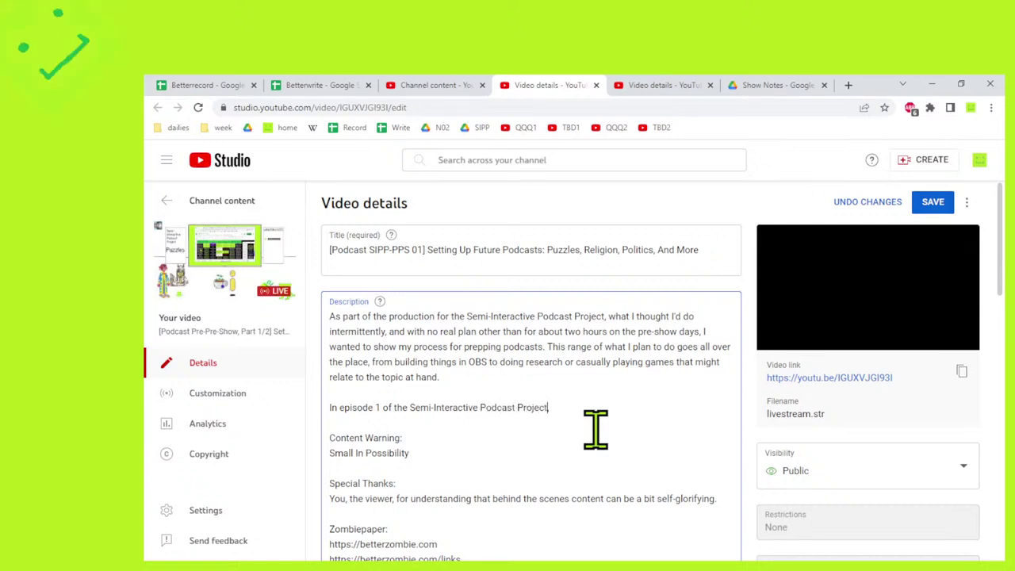
pyautogui.write('re-Pre-Show')
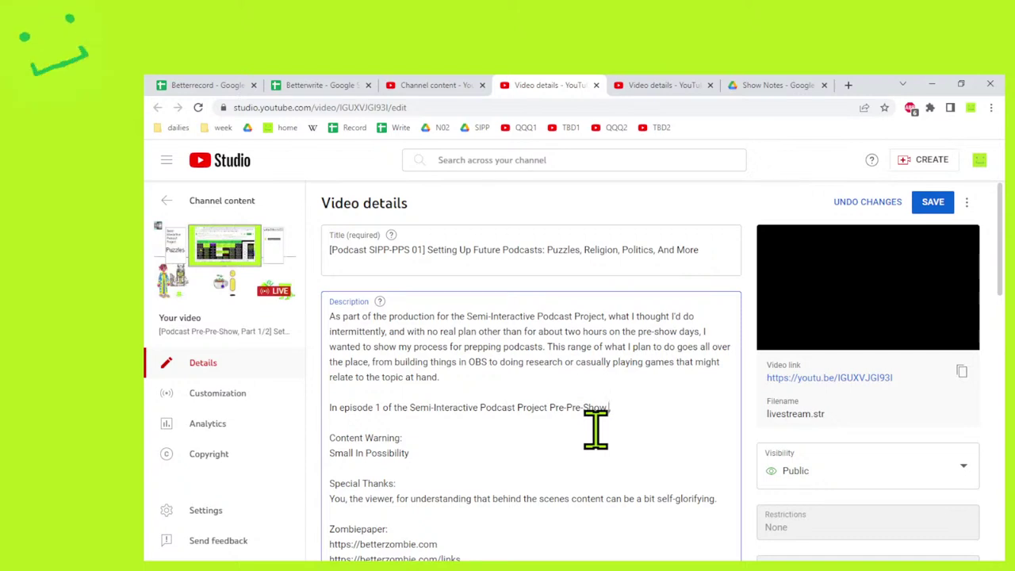
pyautogui.write(' or SIPP')
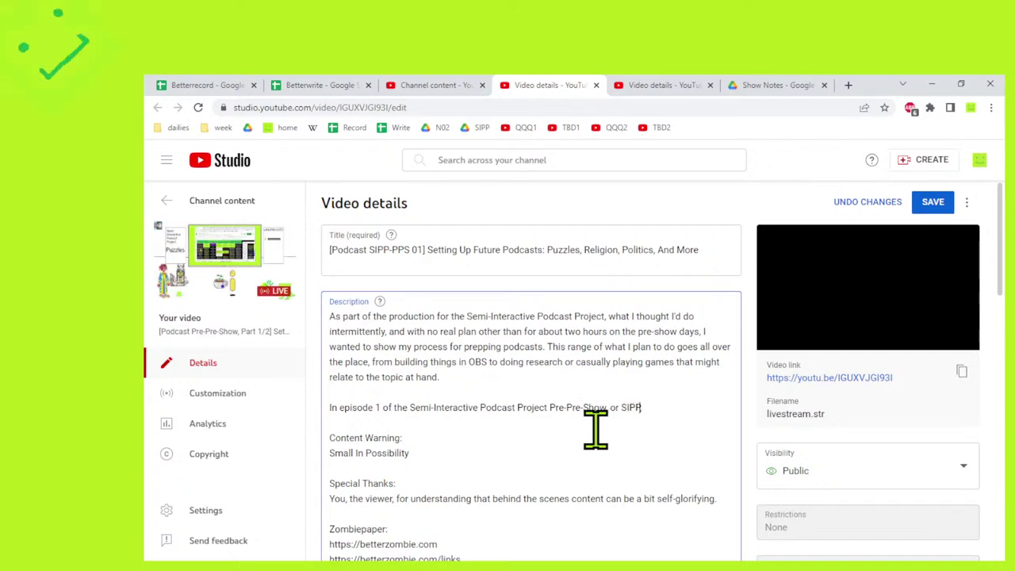
pyautogui.write('-PP')
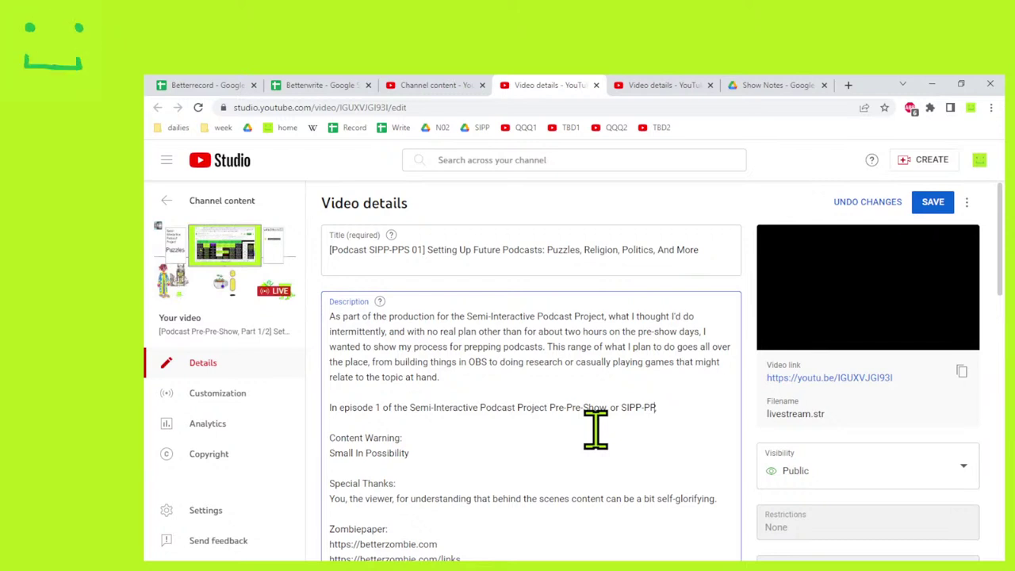
pyautogui.write('S,')
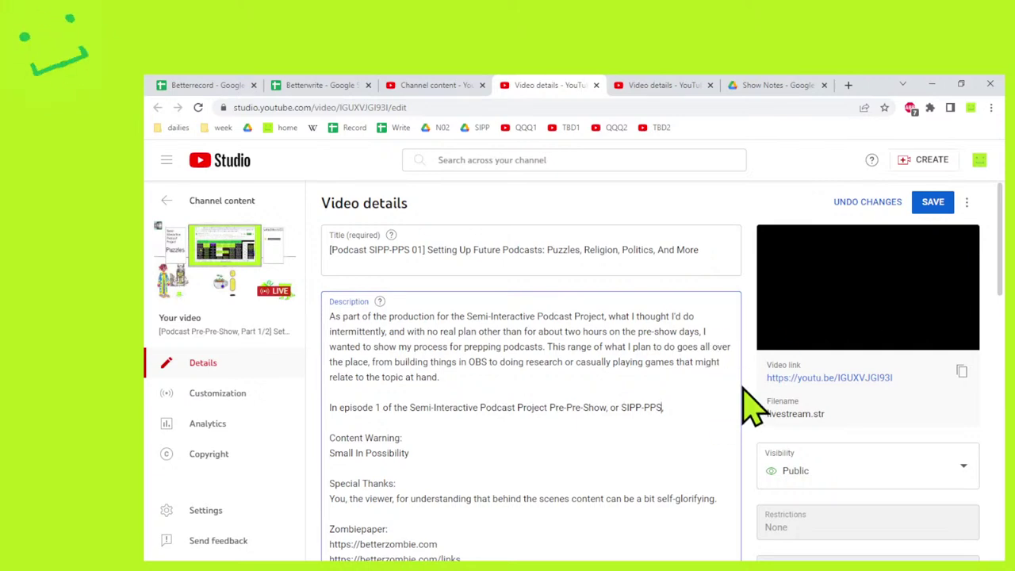
pyautogui.click(933, 203)
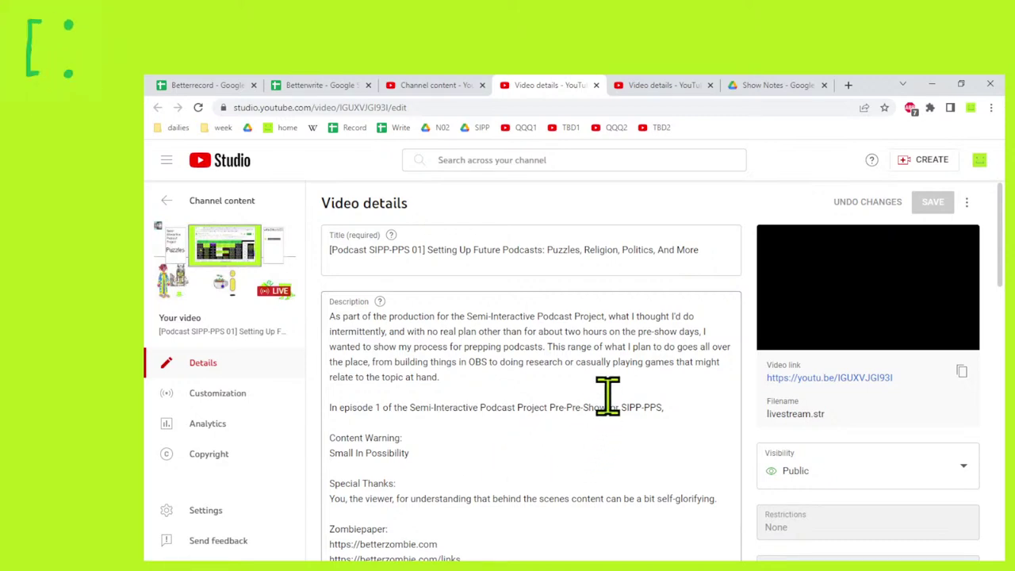
pyautogui.scroll(-1, 607, 397)
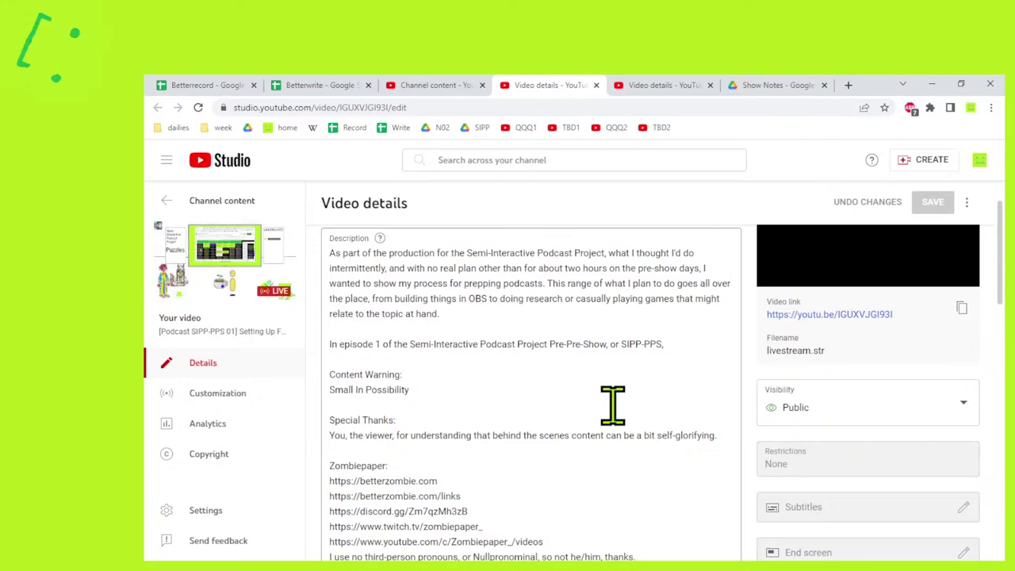
# Review the SIPP-PPS 01 description, then show the channel's Live streams list.
pyautogui.scroll(-2, 610, 401)
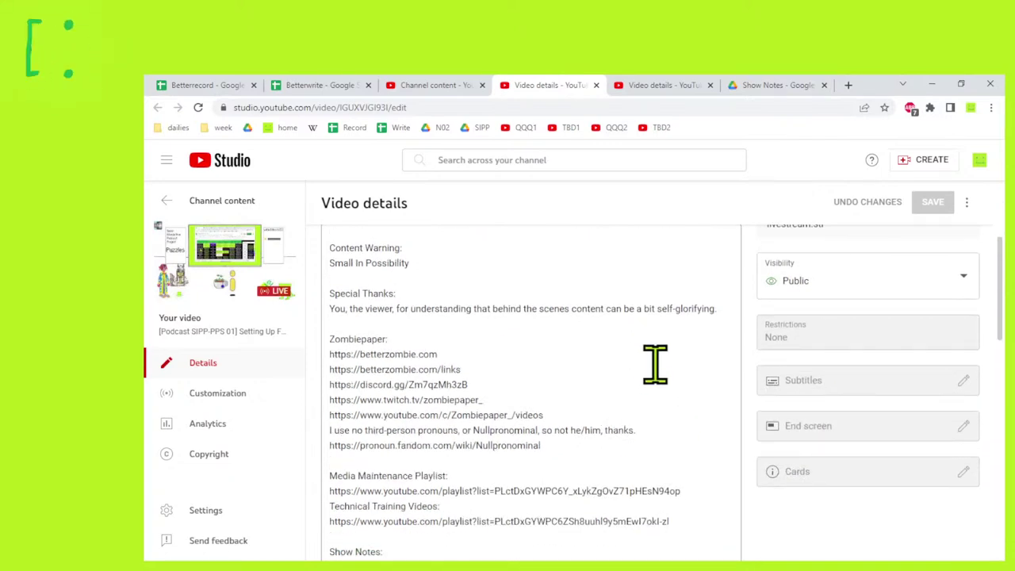
pyautogui.scroll(3, 655, 368)
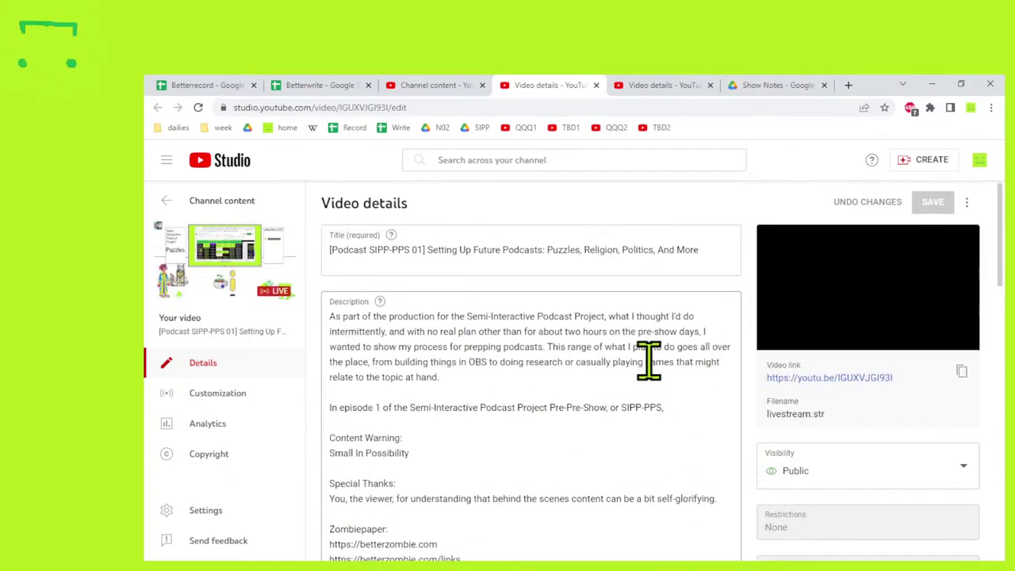
pyautogui.click(432, 86)
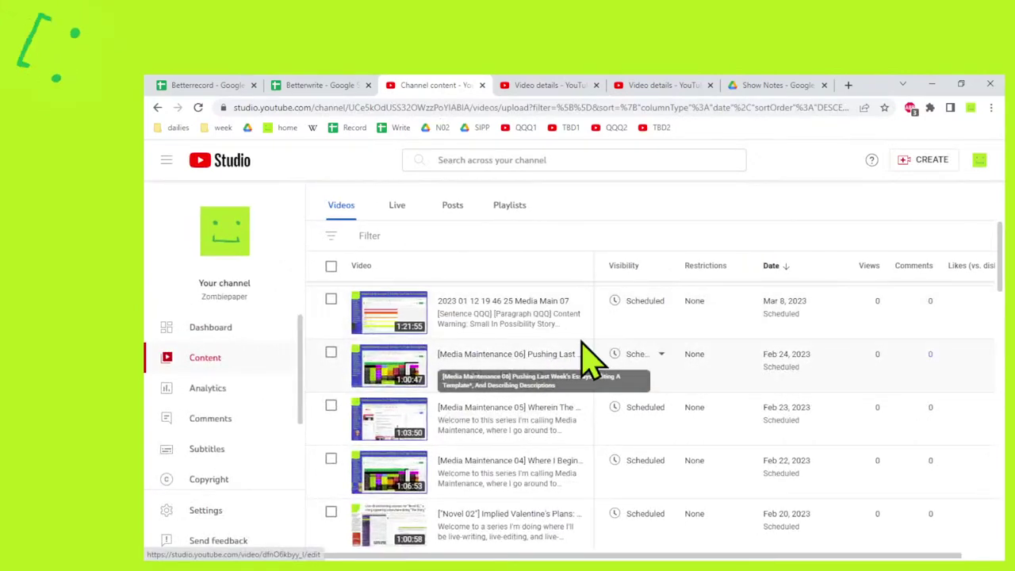
pyautogui.click(554, 86)
pyautogui.scroll(-5, 511, 463)
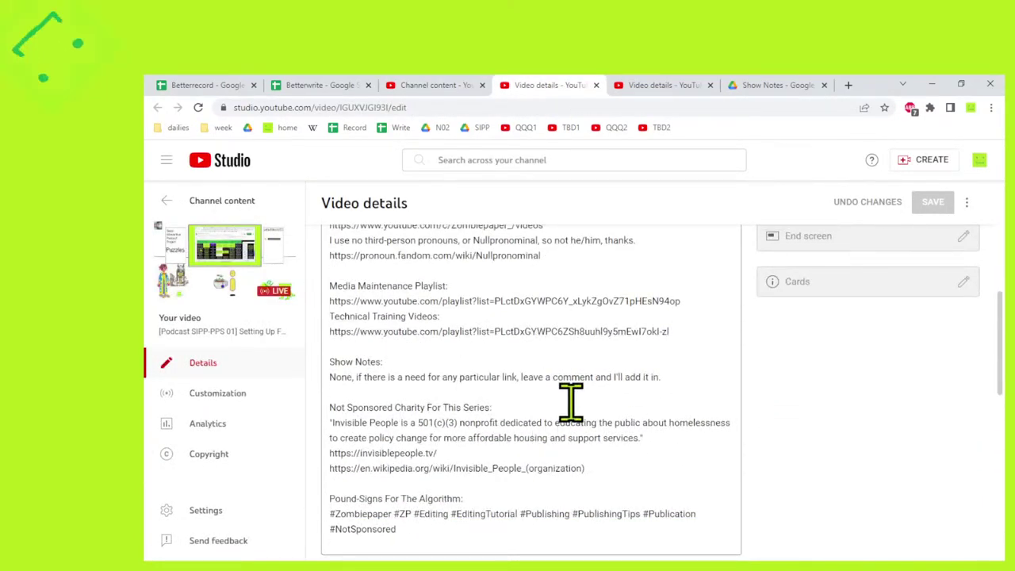
pyautogui.scroll(-1, 570, 400)
pyautogui.scroll(2, 565, 396)
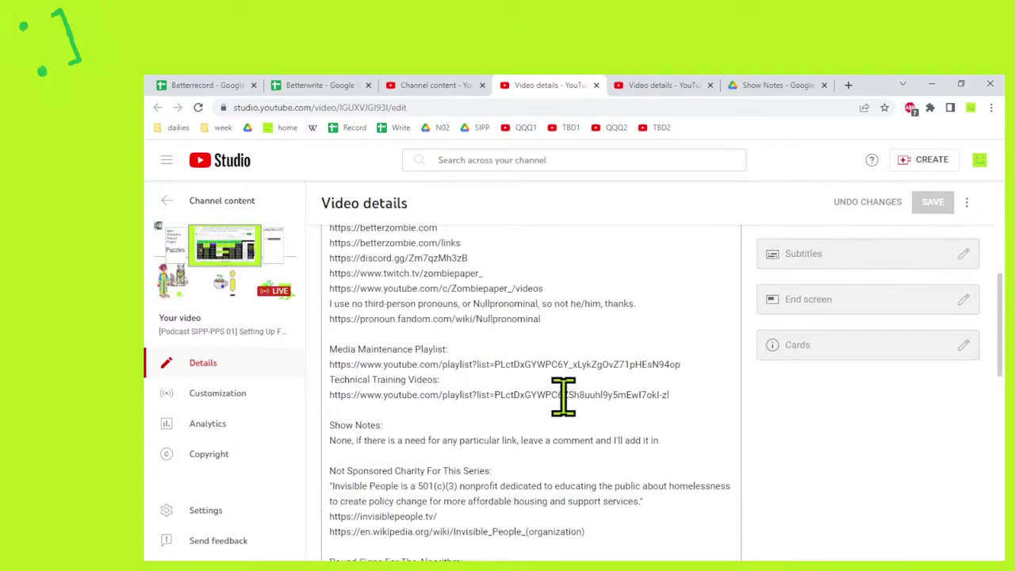
pyautogui.scroll(1, 563, 394)
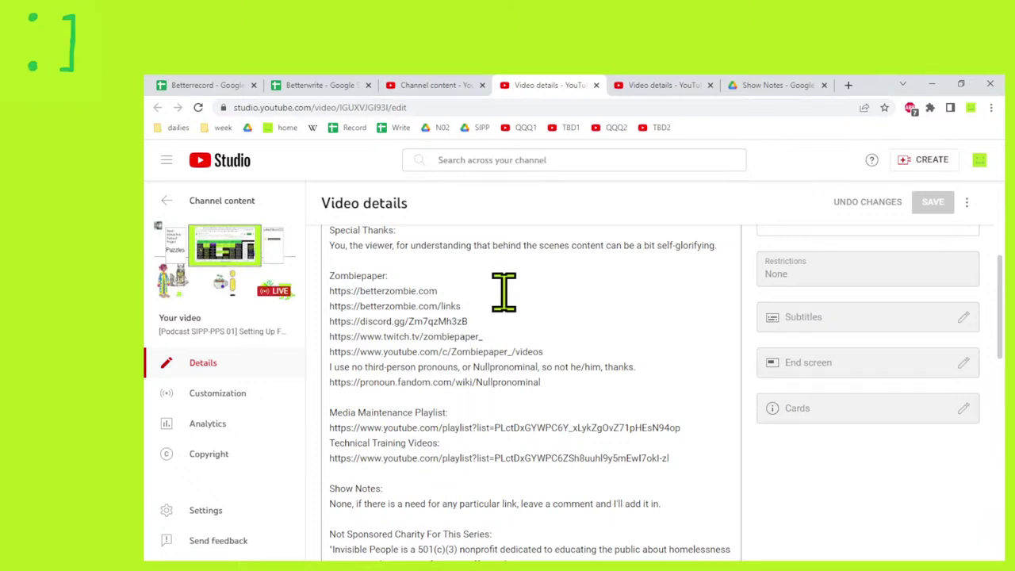
pyautogui.click(420, 84)
pyautogui.click(397, 207)
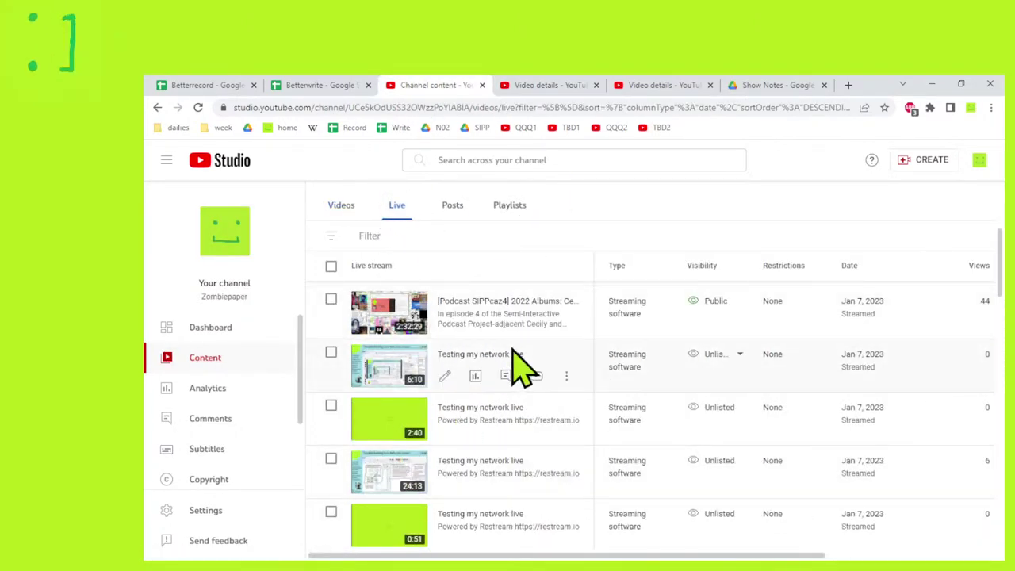
# Open the SIPP-DRINK-02 stream's details in a new tab and scroll to its description.
pyautogui.scroll(3, 539, 399)
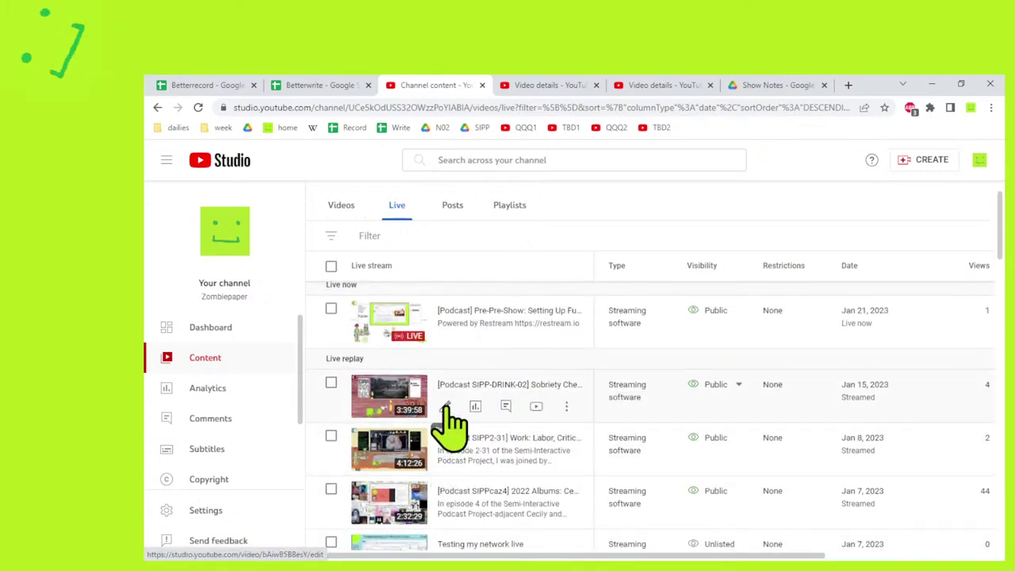
pyautogui.rightClick(449, 420)
pyautogui.click(464, 430)
pyautogui.click(718, 81)
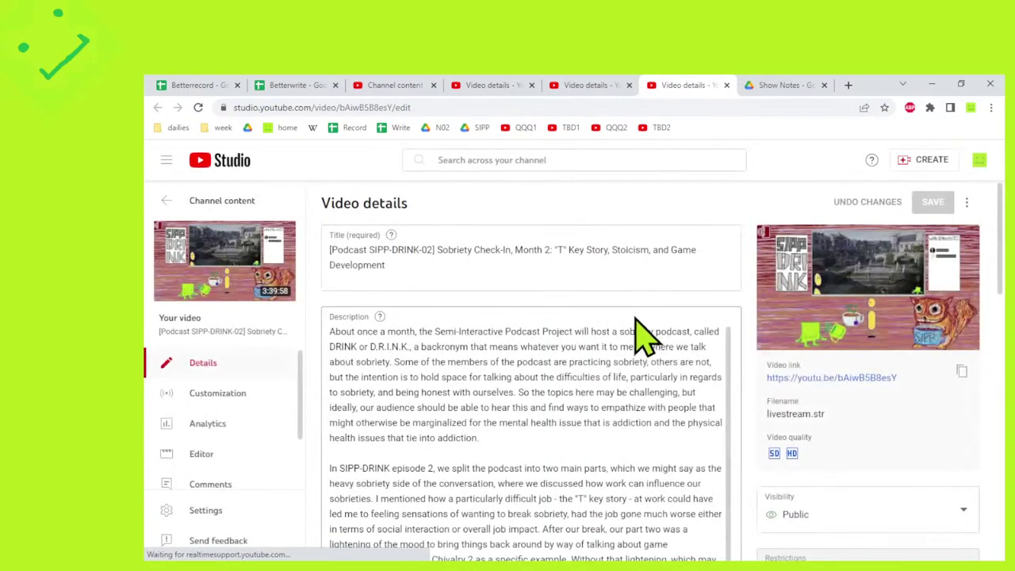
pyautogui.scroll(-15, 634, 325)
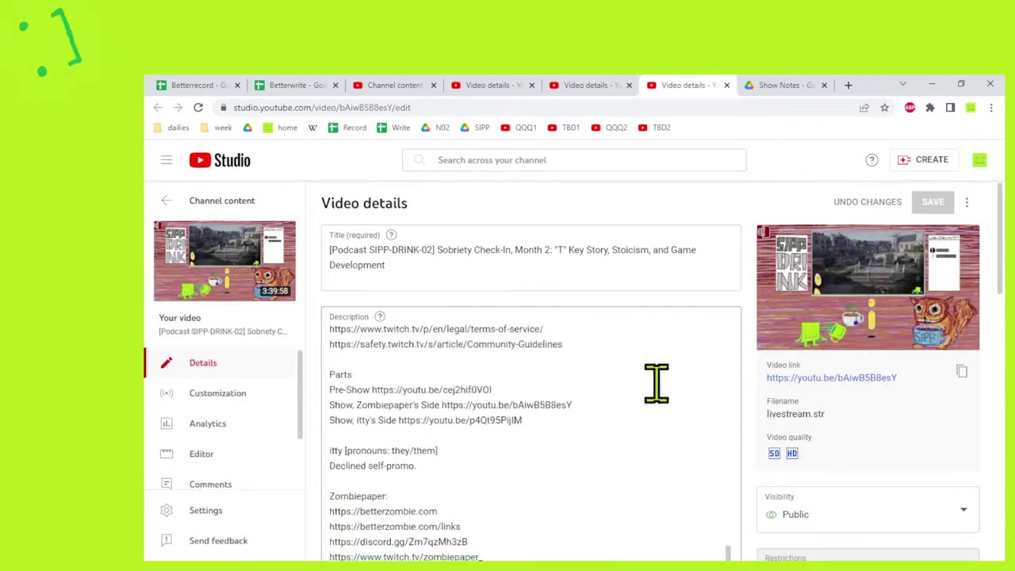
pyautogui.scroll(-2, 656, 383)
pyautogui.scroll(2, 655, 384)
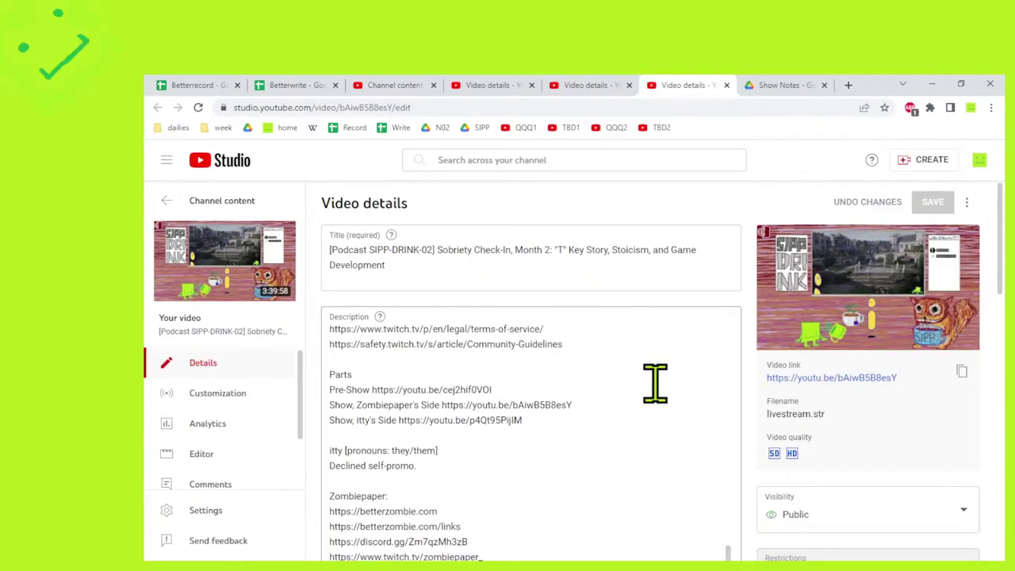
pyautogui.scroll(-6, 656, 383)
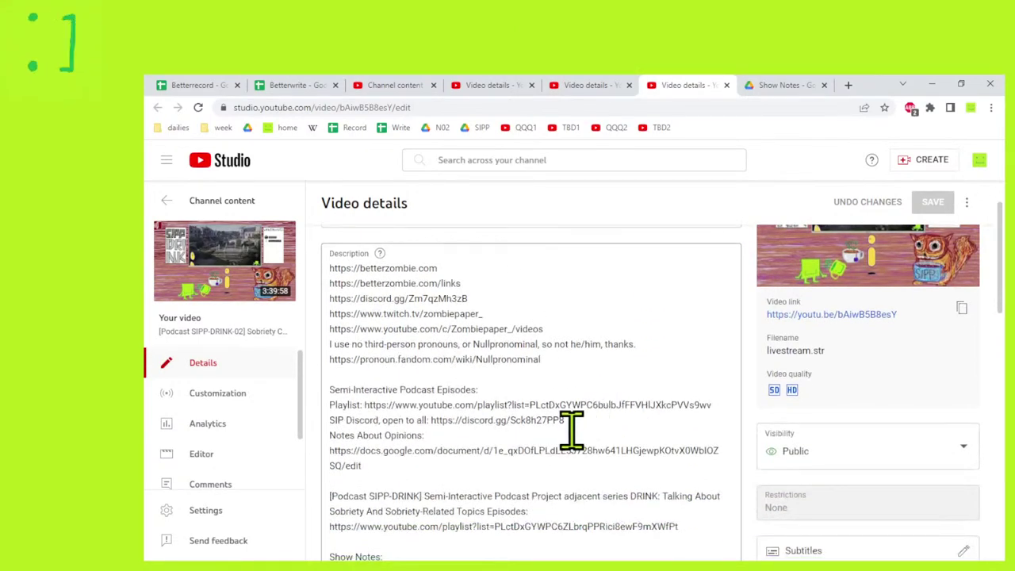
# Select and copy the five-line podcast links block from the SIPP-DRINK-02 description.
pyautogui.moveTo(573, 426); pyautogui.dragTo(431, 420)
pyautogui.hotkey('alt', 'Tab')
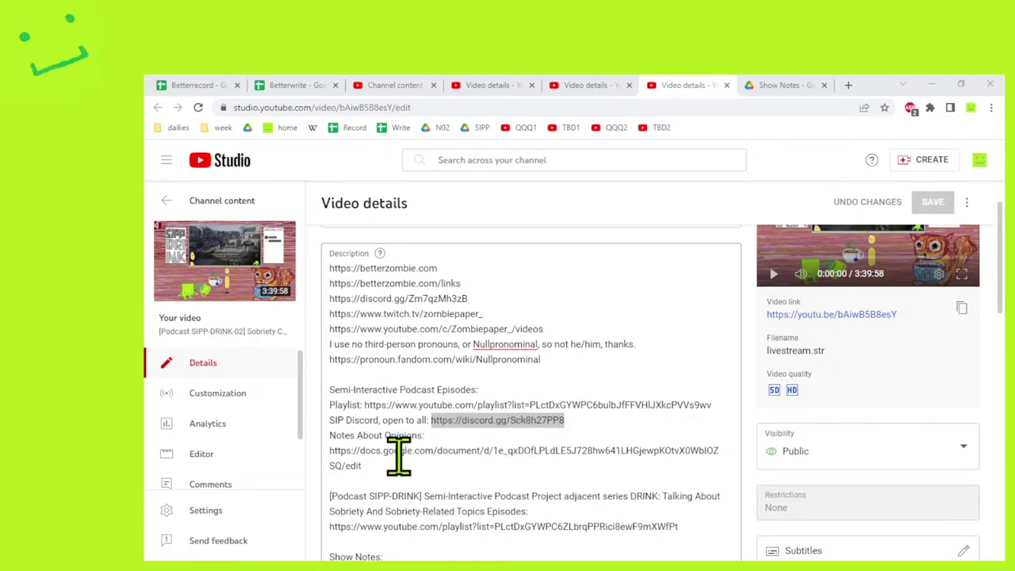
pyautogui.click(453, 436)
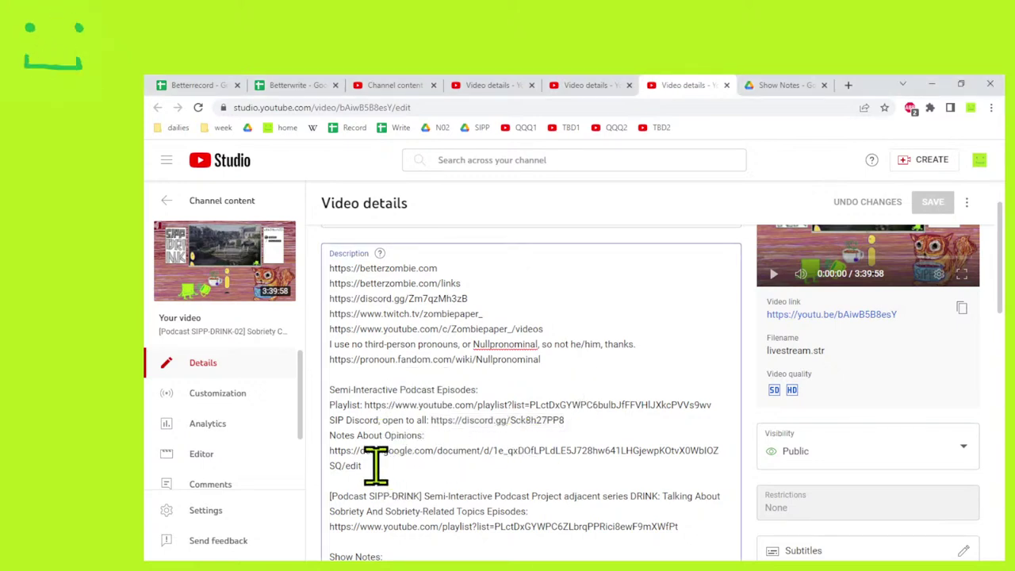
pyautogui.moveTo(366, 466); pyautogui.dragTo(329, 388)
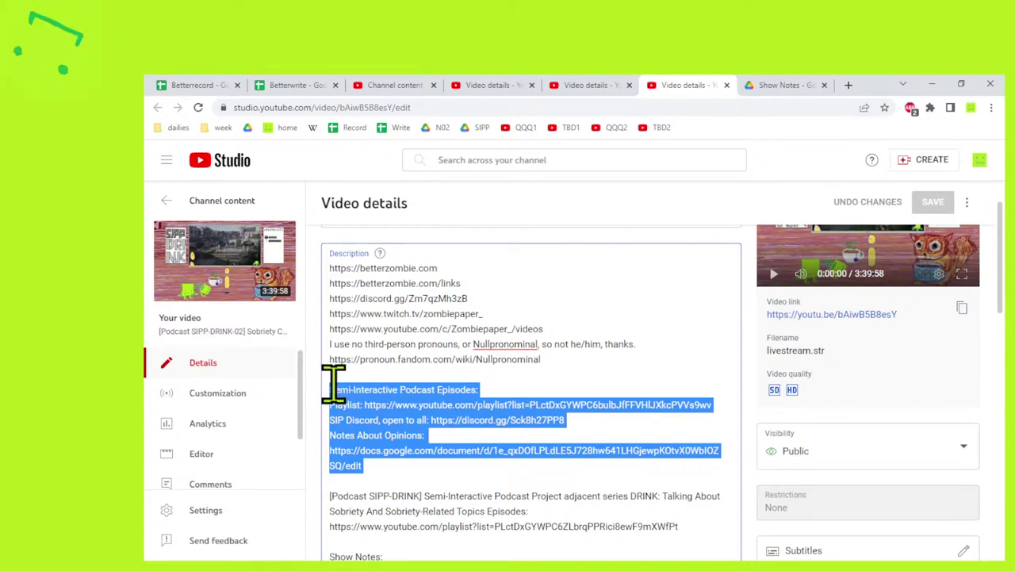
pyautogui.moveTo(441, 388); pyautogui.dragTo(328, 390)
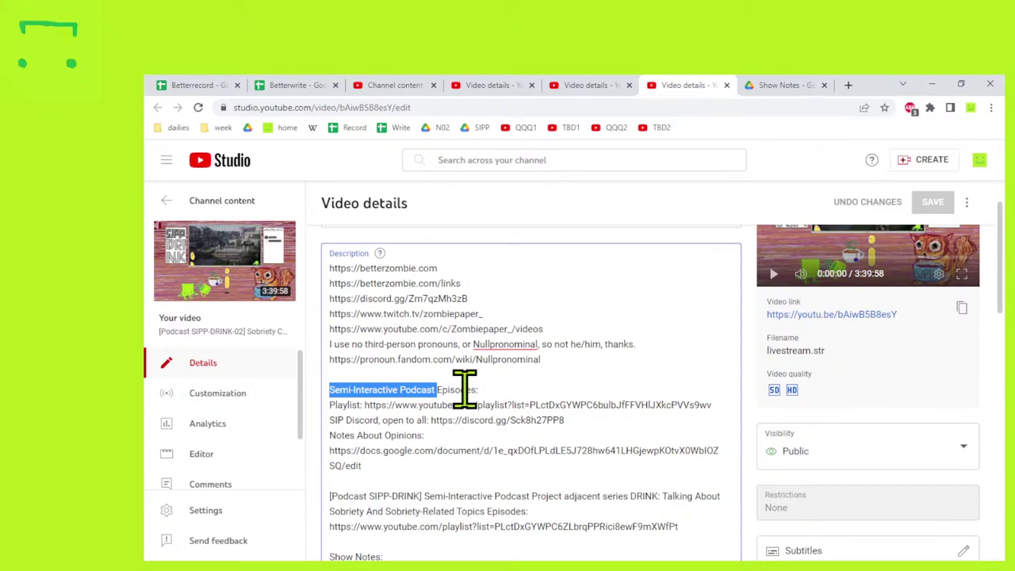
pyautogui.click(345, 419)
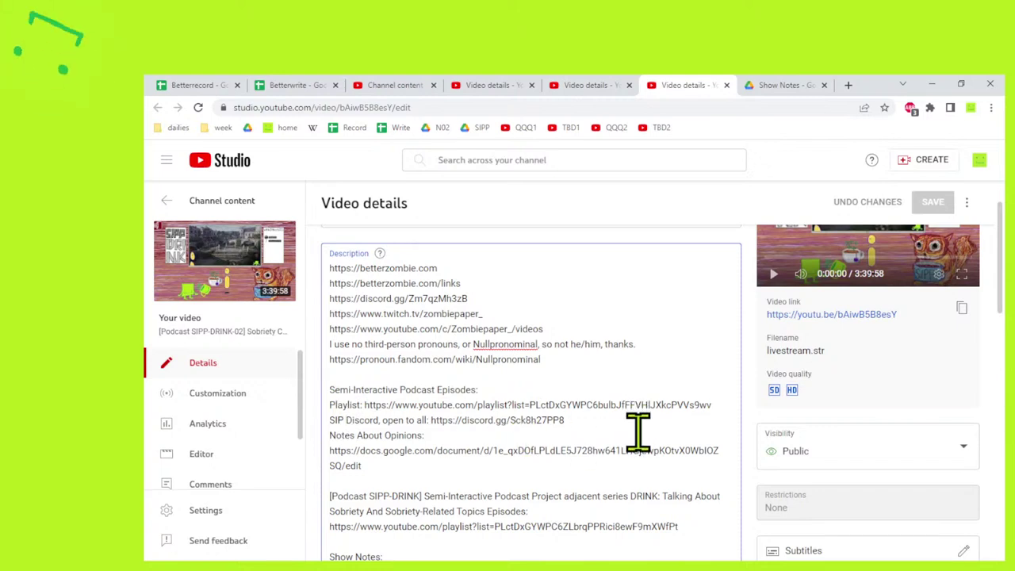
pyautogui.scroll(-1, 638, 432)
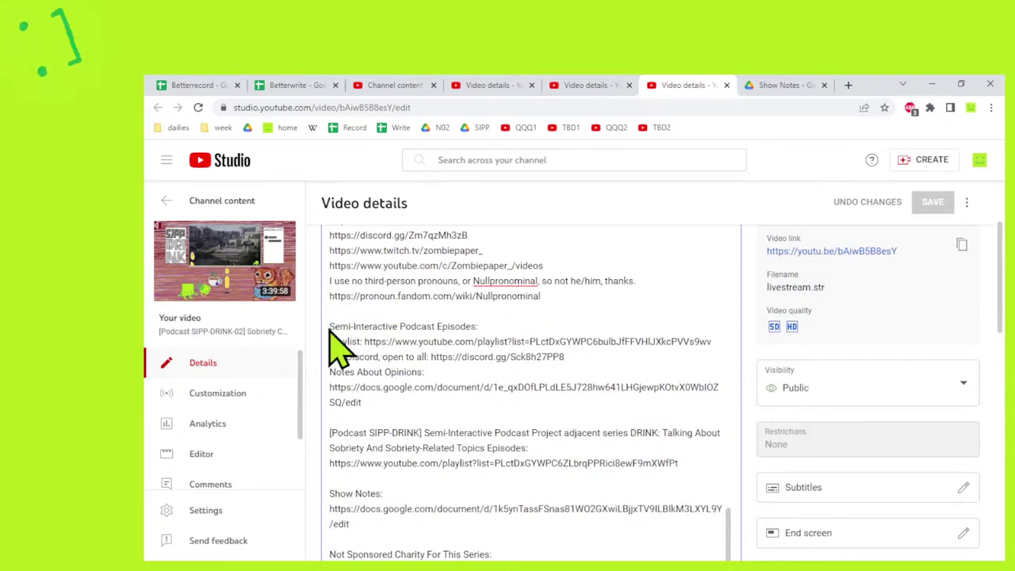
pyautogui.moveTo(330, 232); pyautogui.dragTo(335, 314)
pyautogui.click(380, 369)
pyautogui.moveTo(373, 404); pyautogui.dragTo(329, 326)
# Paste the podcast links block under the pronoun link in the SIPP-PPS 01 description, adding 'P' to its heading.
pyautogui.click(582, 85)
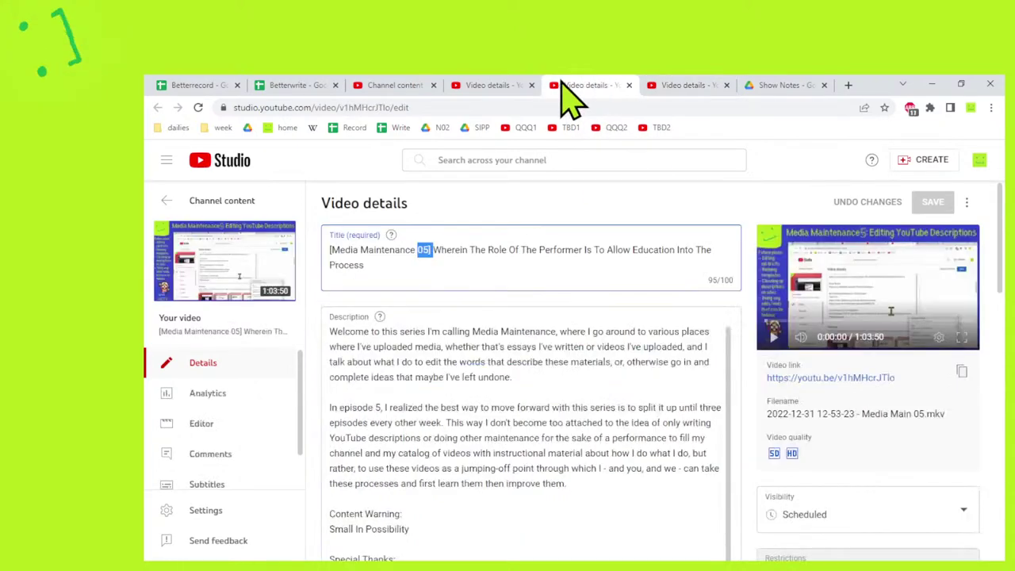
pyautogui.click(488, 85)
pyautogui.scroll(-3, 571, 329)
pyautogui.scroll(4, 589, 343)
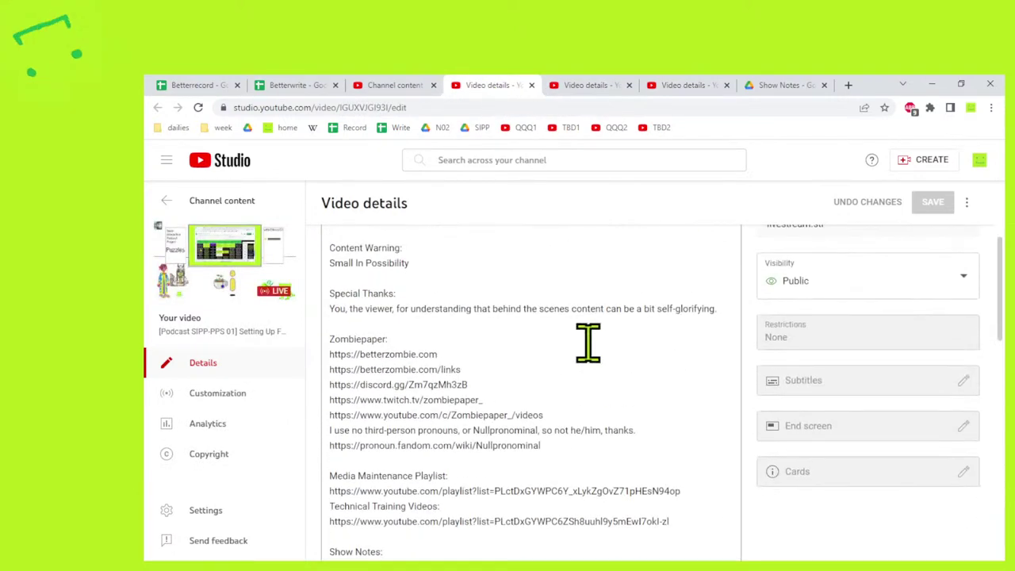
pyautogui.scroll(-2, 589, 343)
pyautogui.click(607, 335)
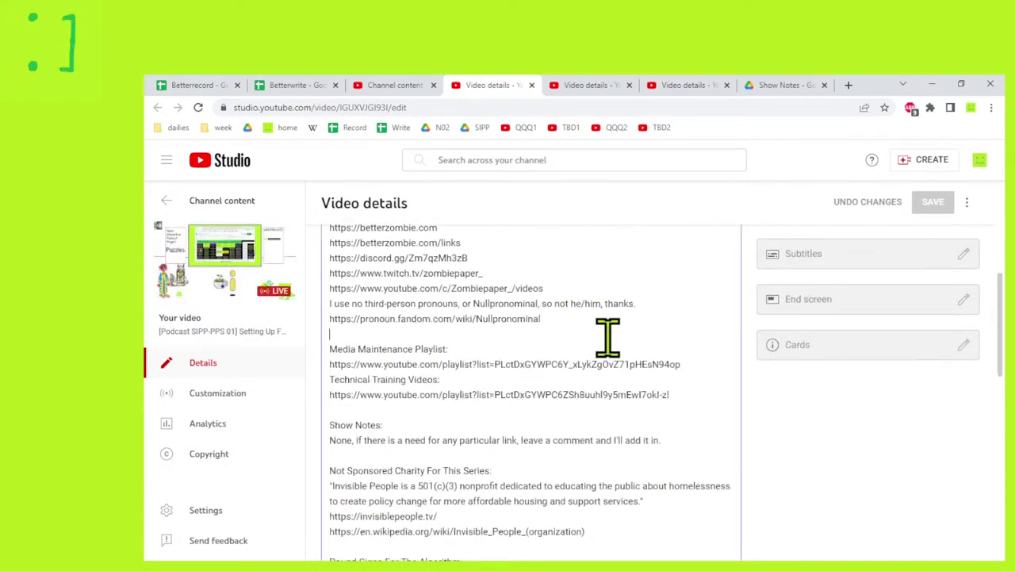
pyautogui.press('Return')
pyautogui.press('Return')
pyautogui.press('Return')
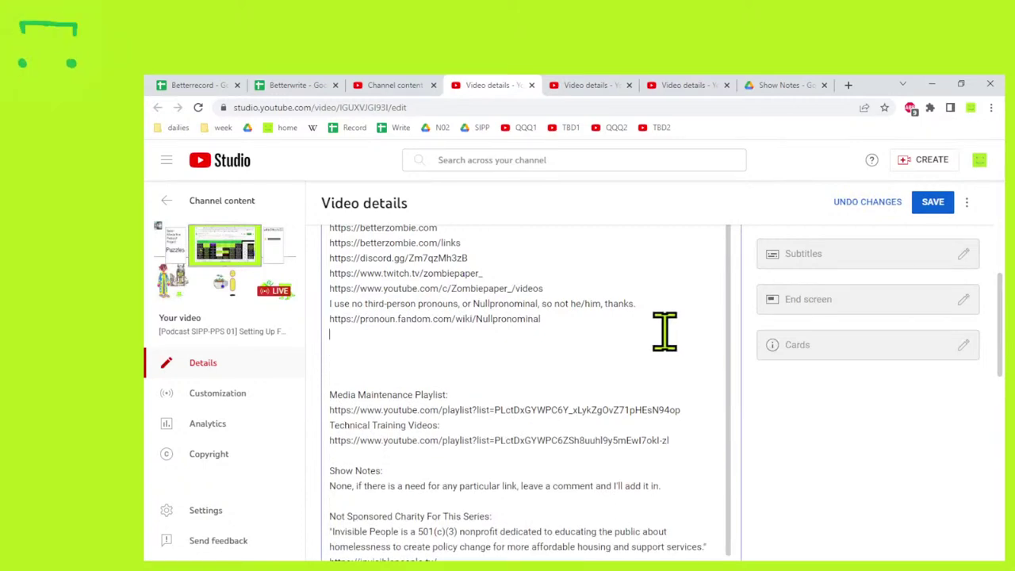
pyautogui.press('Down')
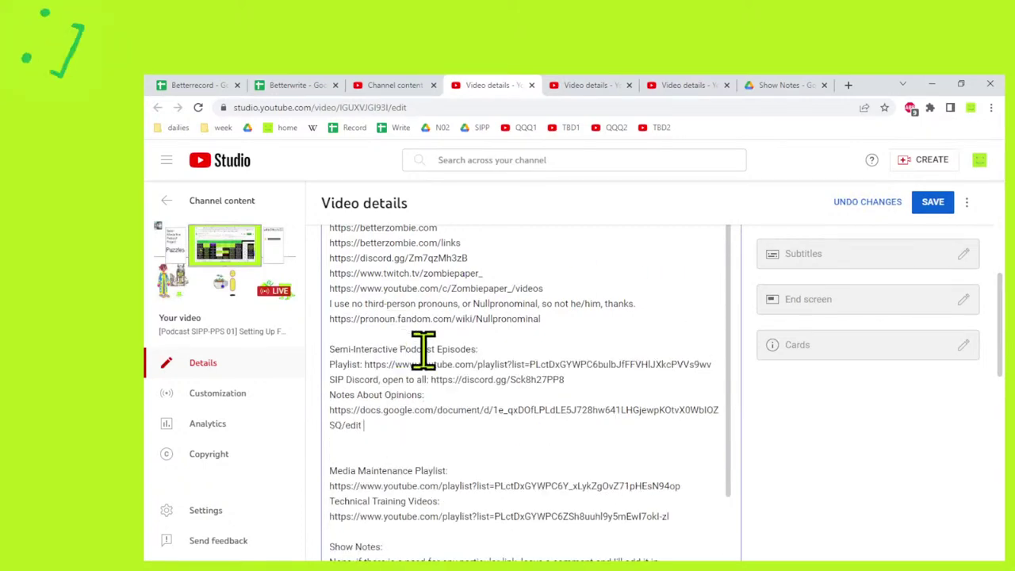
pyautogui.click(435, 349)
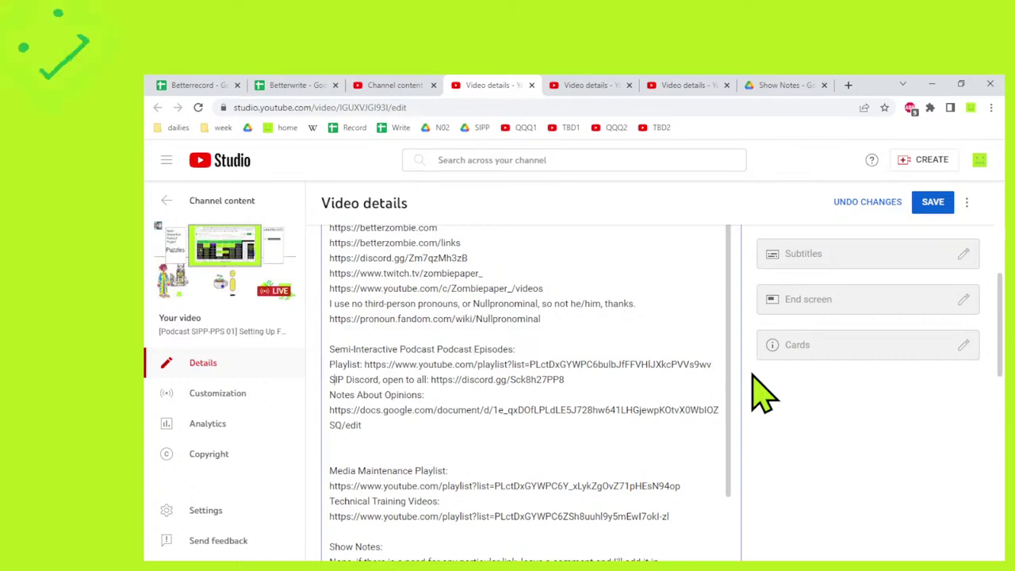
pyautogui.write('P')
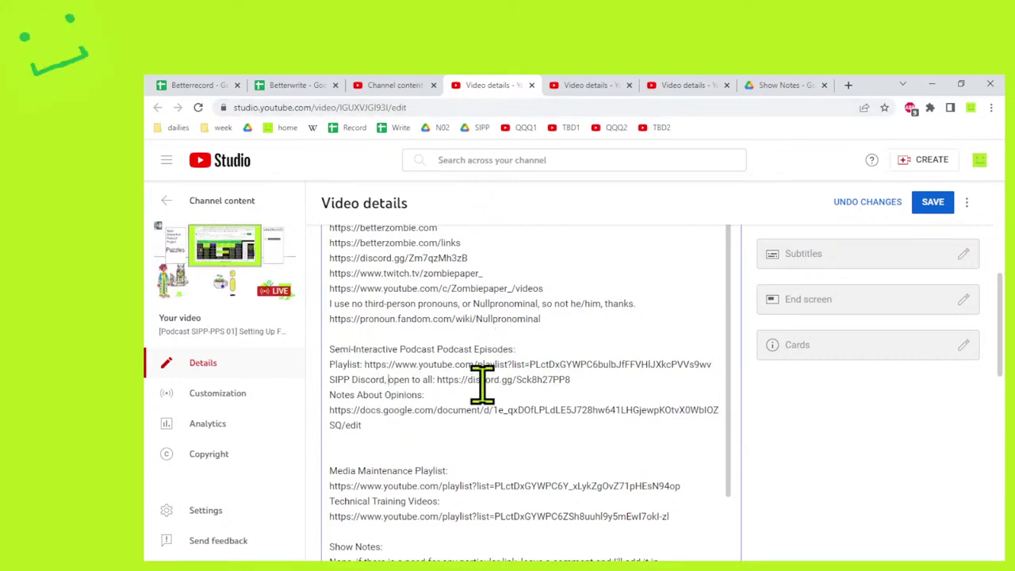
# Check the live stream list, then return and reselect the pasted links block.
pyautogui.click(382, 88)
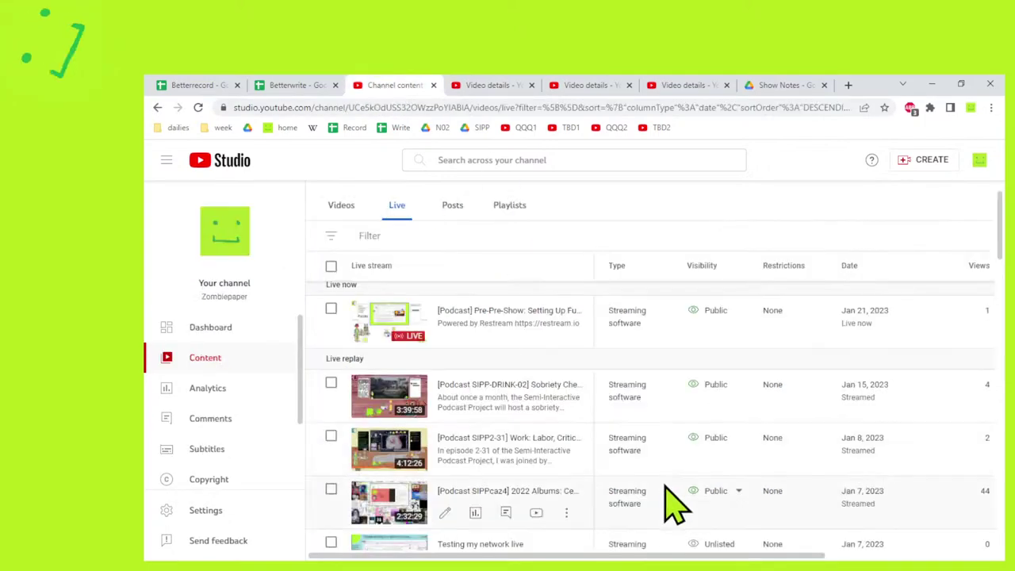
pyautogui.scroll(-5, 670, 507)
pyautogui.scroll(-3, 694, 543)
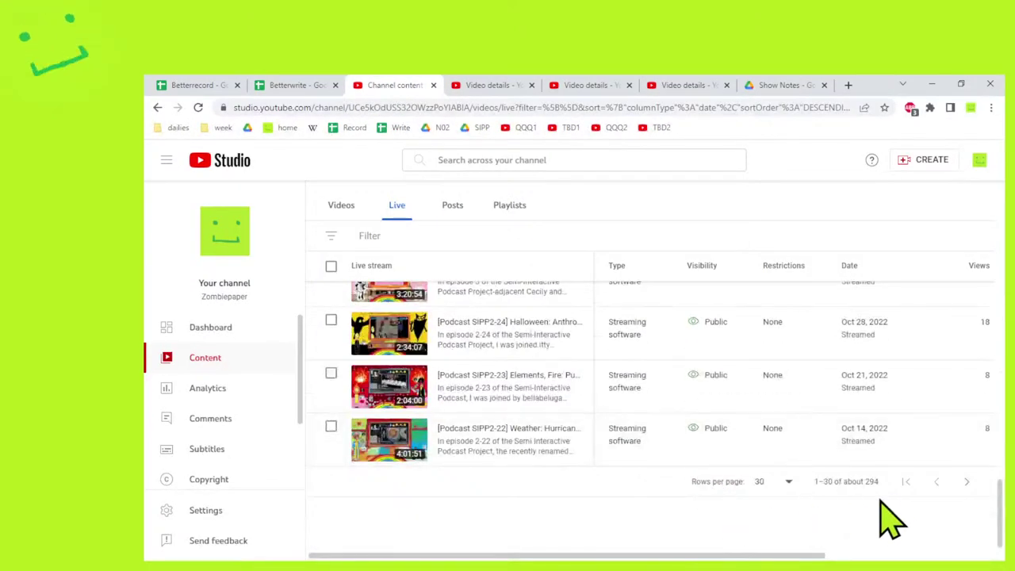
pyautogui.click(493, 86)
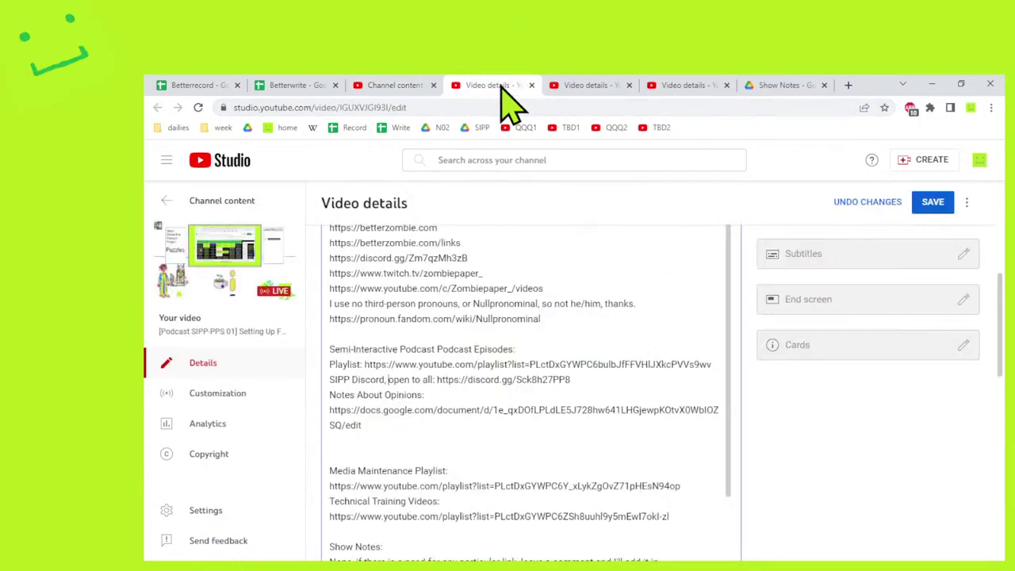
pyautogui.scroll(1, 500, 432)
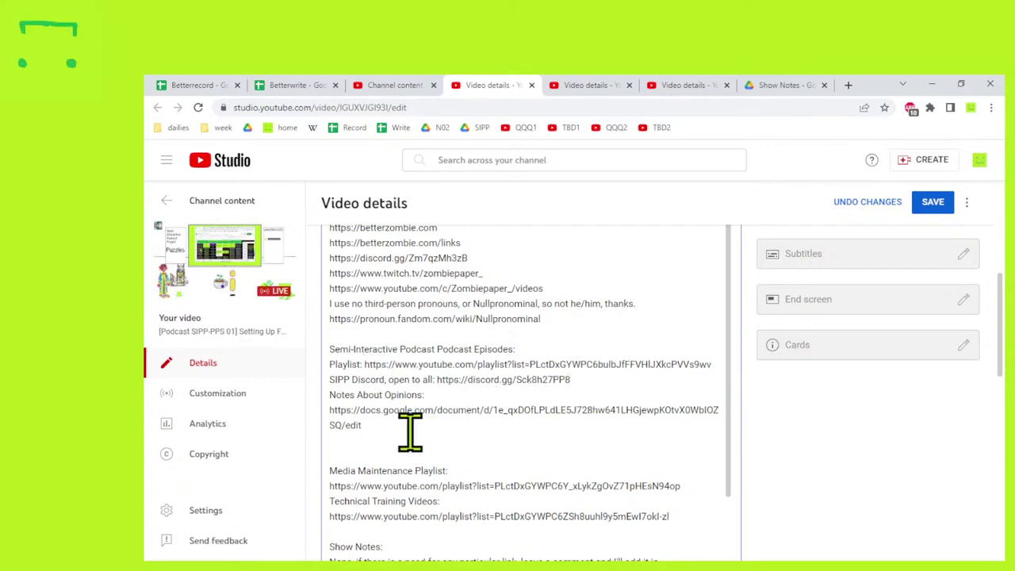
pyautogui.moveTo(404, 428); pyautogui.dragTo(331, 353)
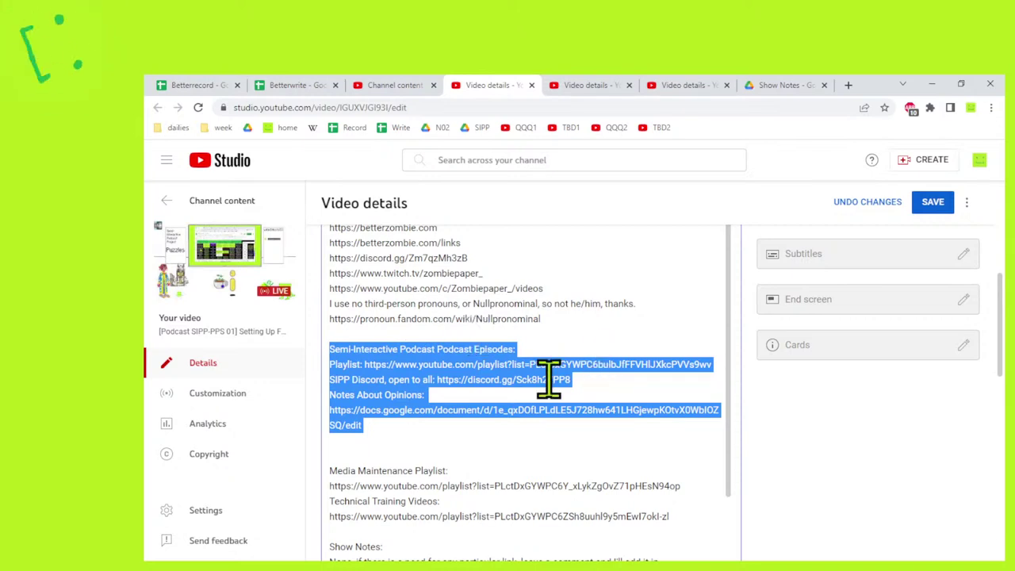
pyautogui.click(397, 356)
# Replace the selected heading text by typing 'or SIPPcord,'.
pyautogui.moveTo(486, 349); pyautogui.dragTo(475, 350)
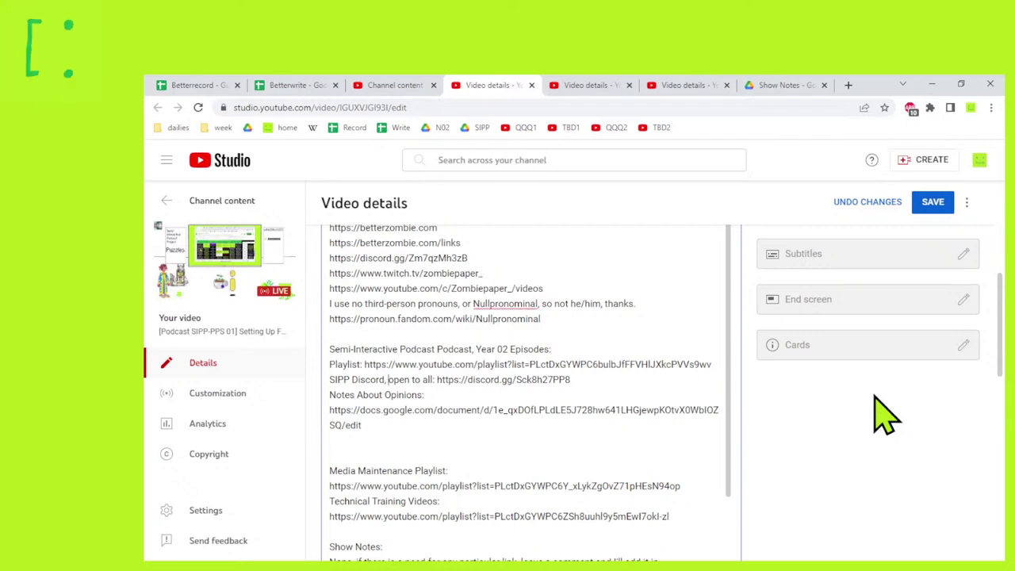
pyautogui.write('or SIPPco')
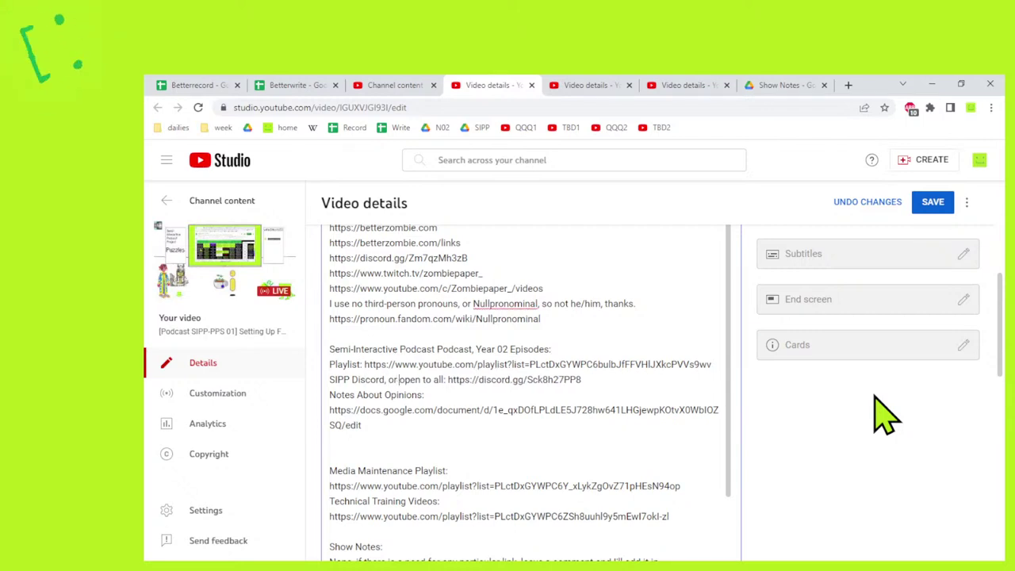
pyautogui.write('rd,')
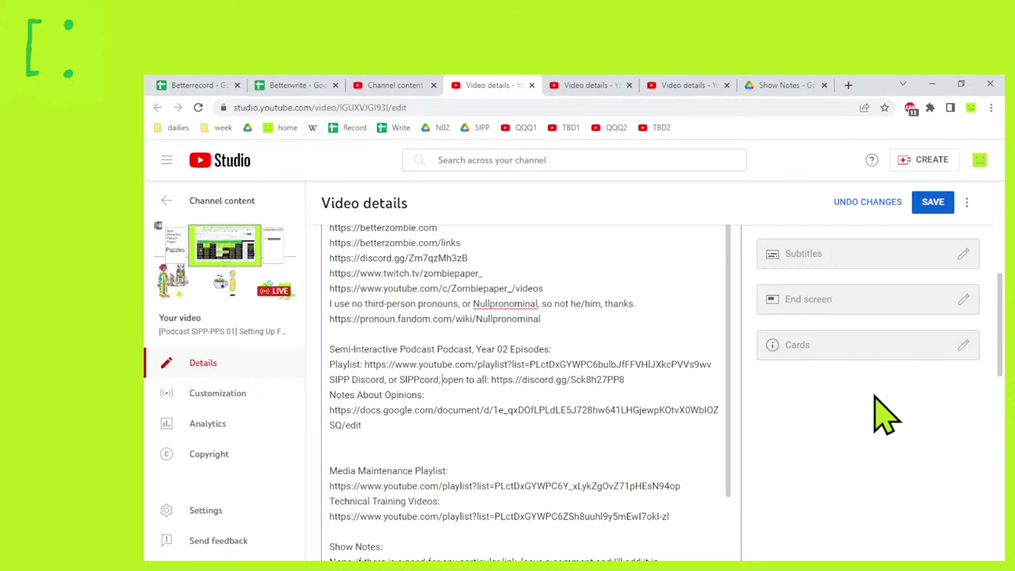
pyautogui.click(373, 453)
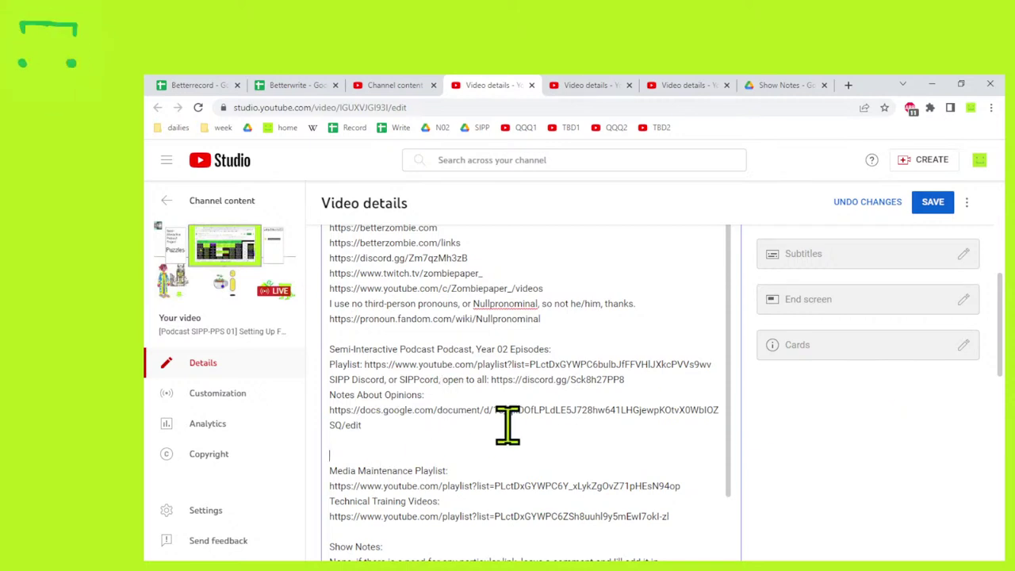
# Delete the Media Maintenance Playlist heading and link, leave a blank line, and save.
pyautogui.scroll(-2, 661, 424)
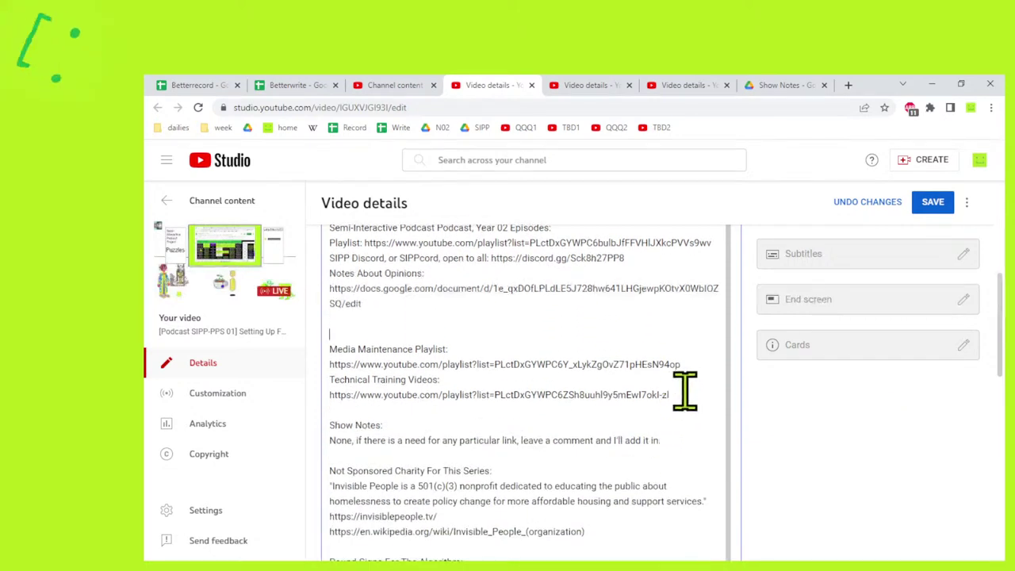
pyautogui.moveTo(681, 390); pyautogui.dragTo(329, 227)
pyautogui.keyDown('shift'); pyautogui.click(336, 349); pyautogui.keyUp('shift')
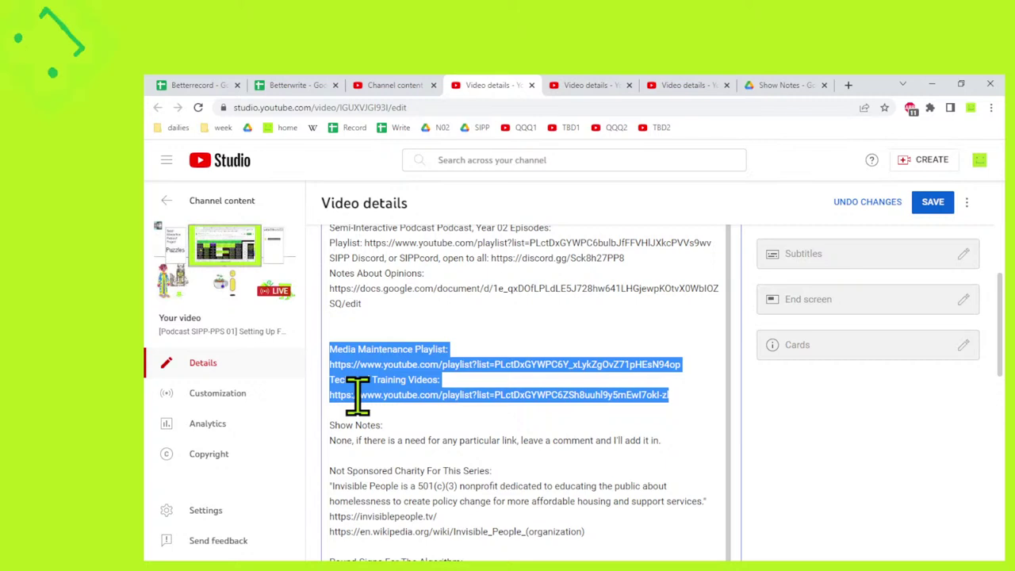
pyautogui.moveTo(686, 365); pyautogui.dragTo(698, 327)
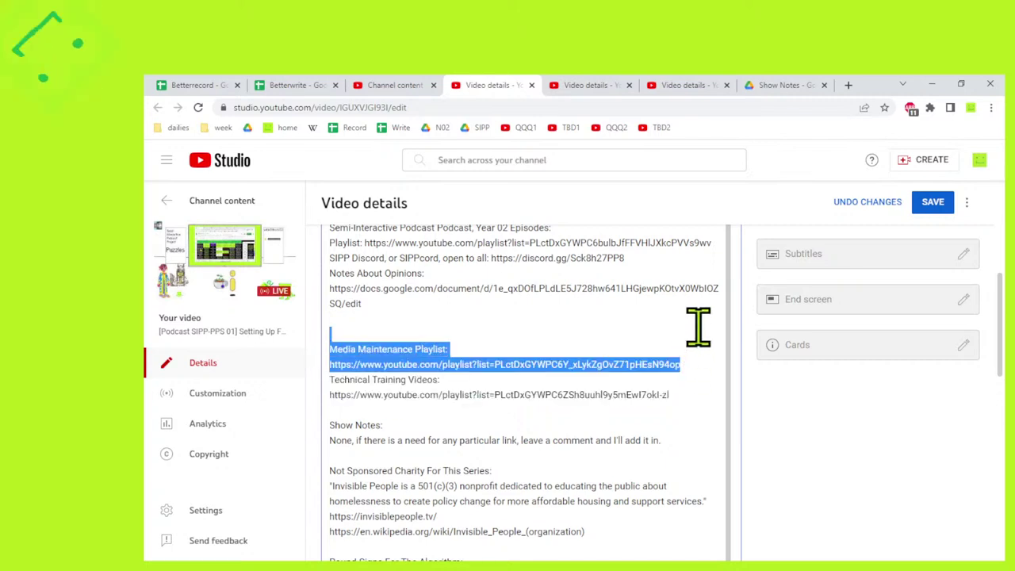
pyautogui.press('BackSpace')
pyautogui.press('Return')
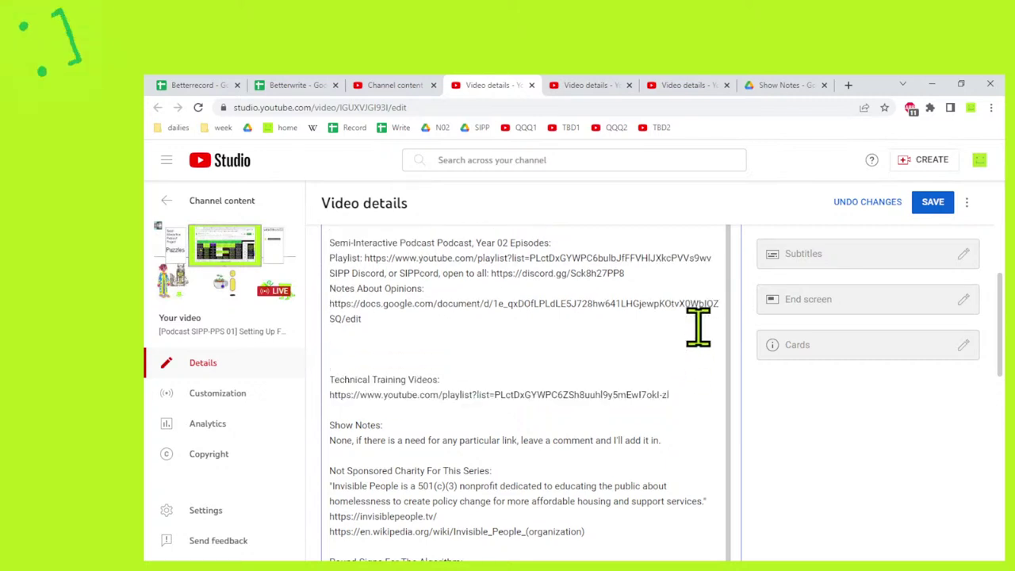
pyautogui.click(930, 202)
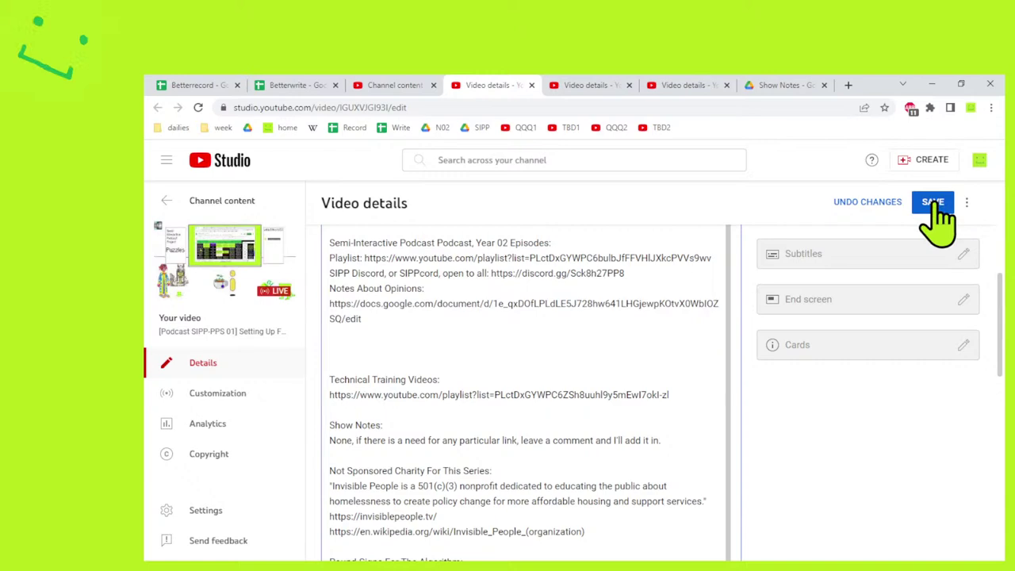
pyautogui.click(392, 88)
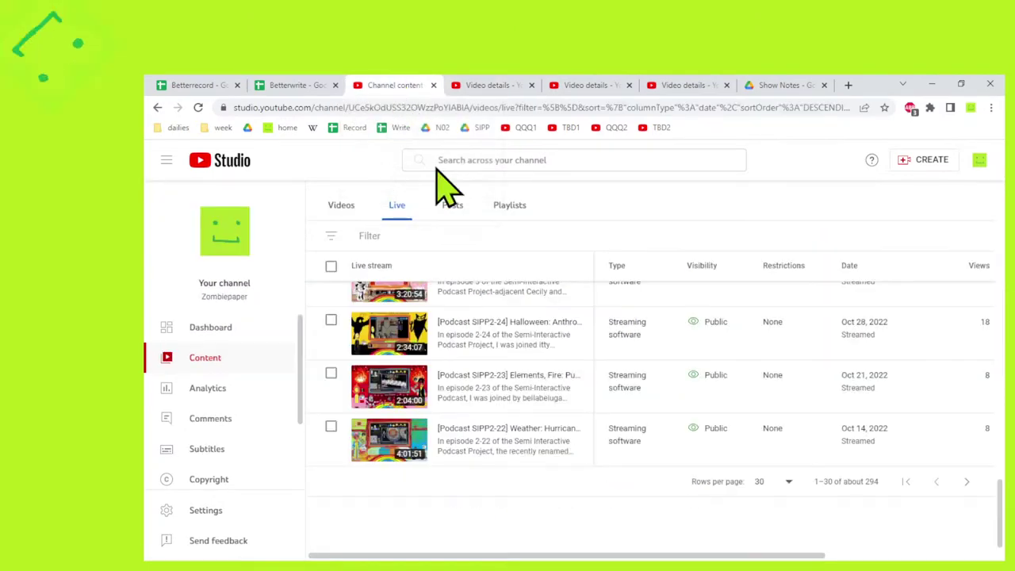
pyautogui.click(511, 211)
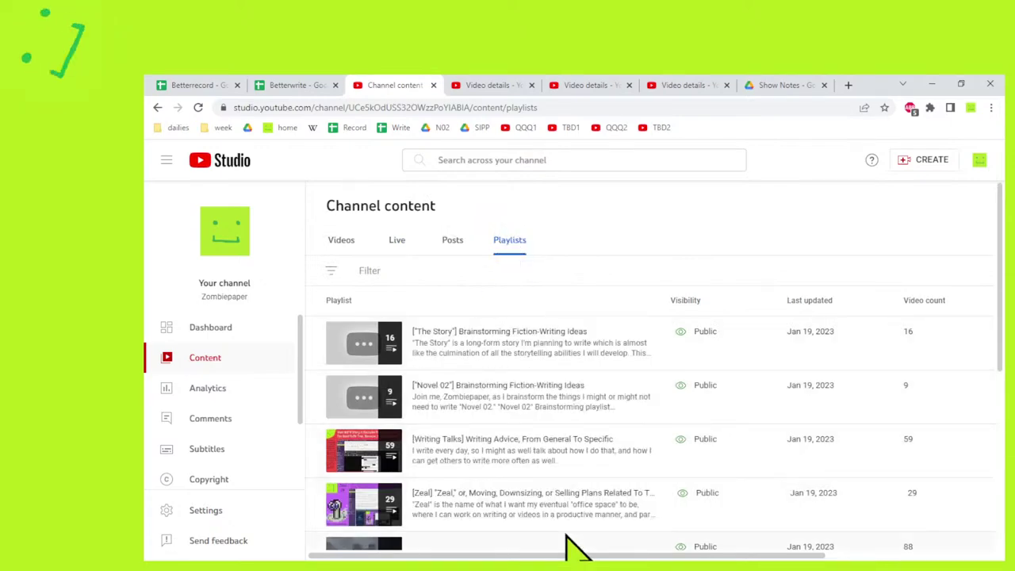
pyautogui.scroll(-5, 576, 547)
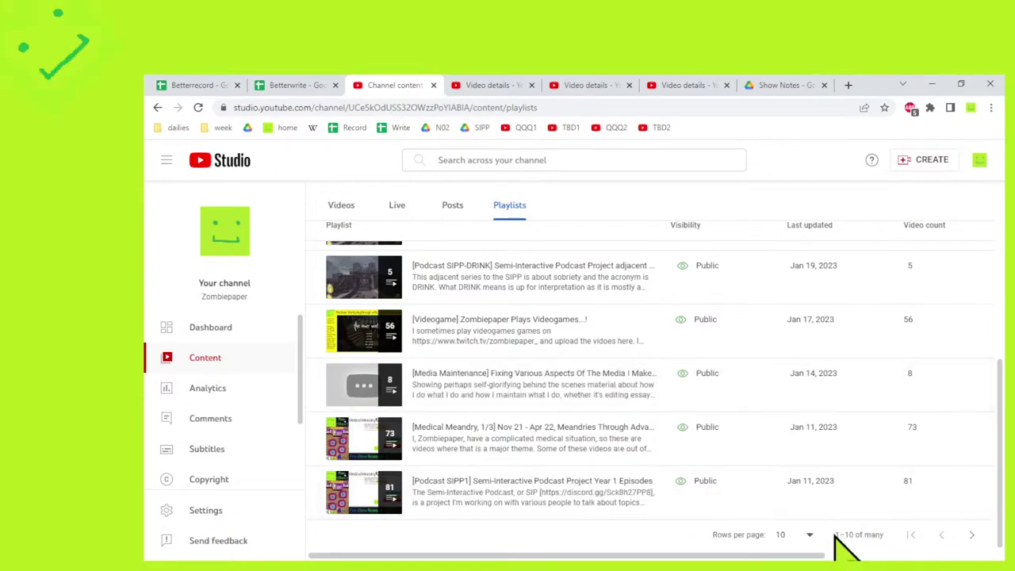
pyautogui.click(805, 539)
pyautogui.click(793, 507)
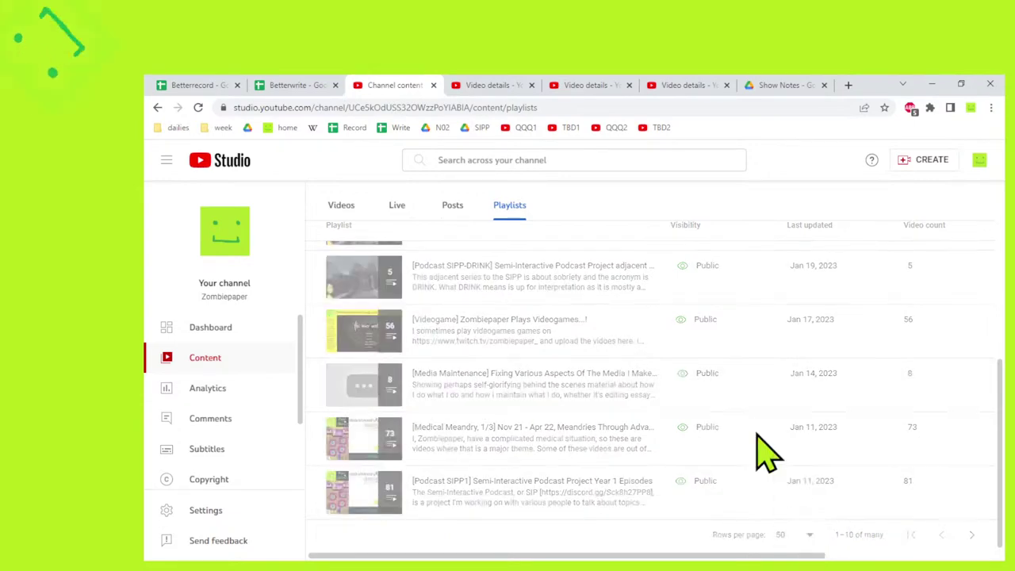
pyautogui.scroll(-3, 749, 389)
pyautogui.scroll(-15, 749, 388)
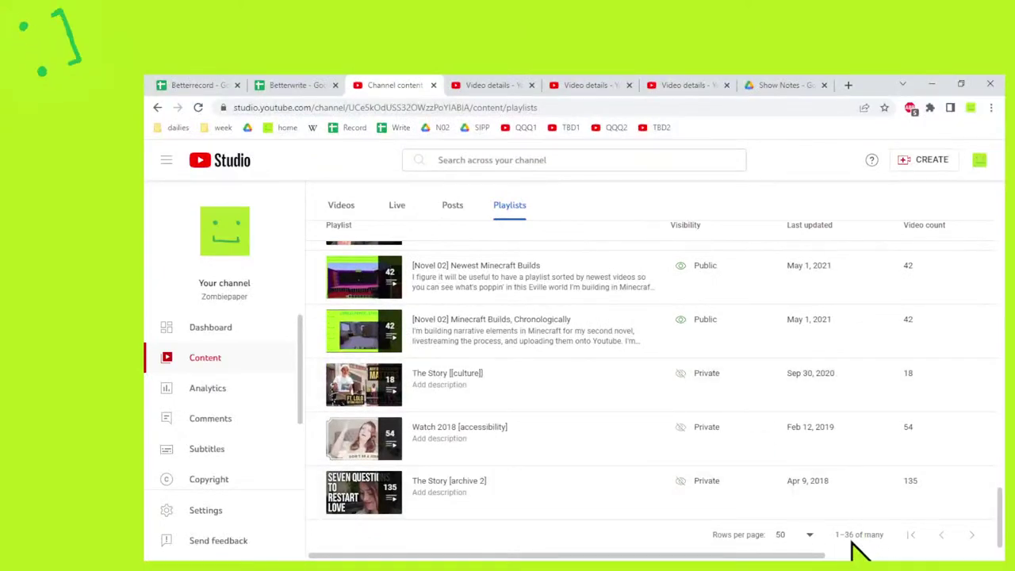
pyautogui.scroll(20, 846, 551)
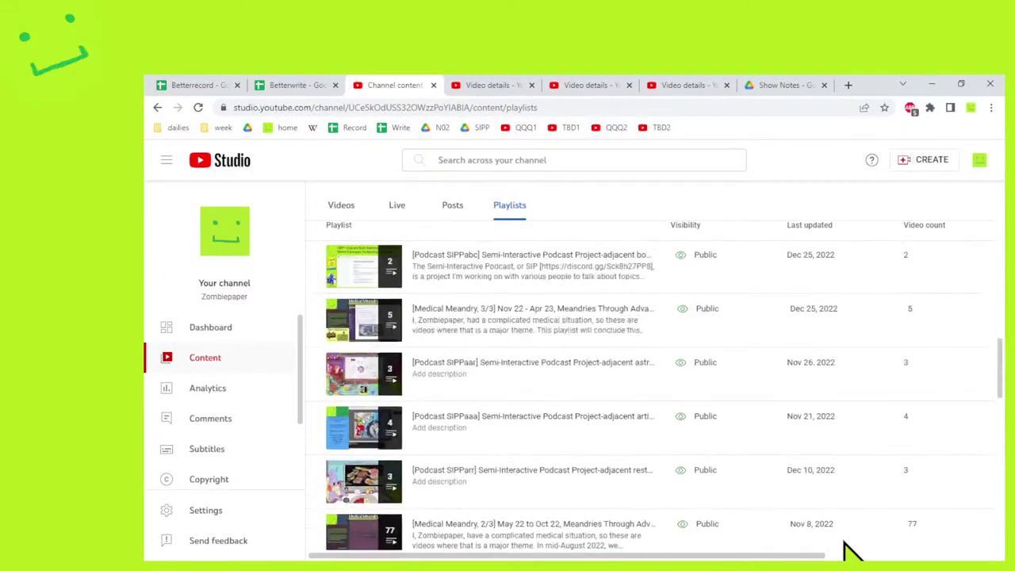
pyautogui.scroll(-1, 602, 340)
pyautogui.scroll(1, 487, 392)
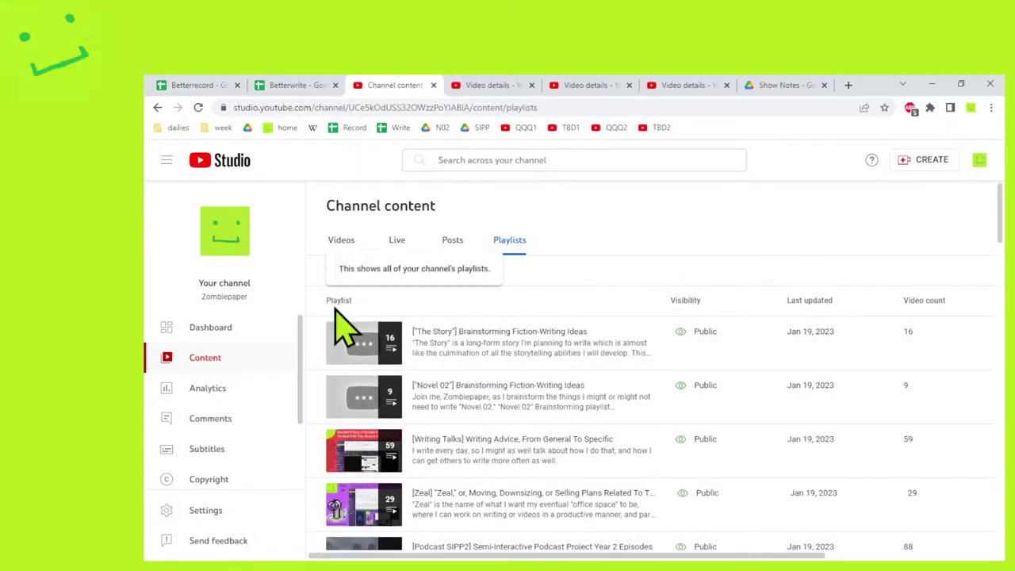
pyautogui.click(487, 85)
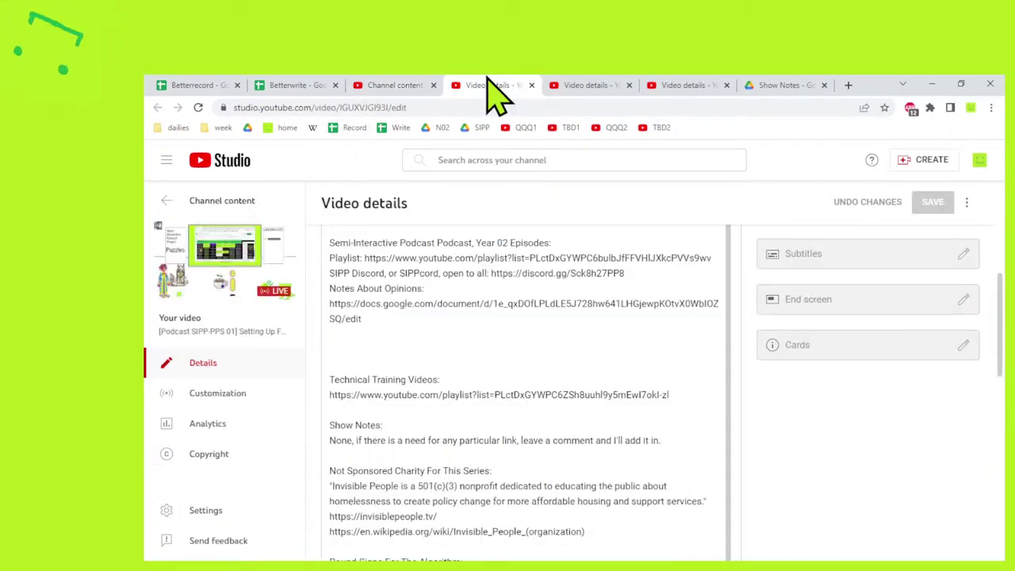
# Copy the series name onto the blank line and add 'Playlist:' to form the Pre-Pre-Show Playlist heading.
pyautogui.click(386, 348)
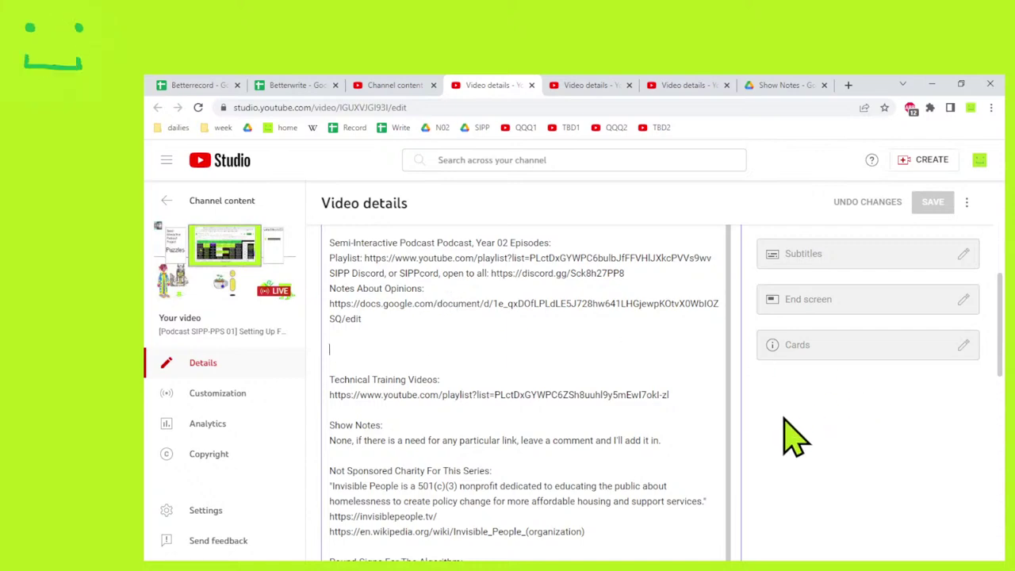
pyautogui.scroll(5, 793, 432)
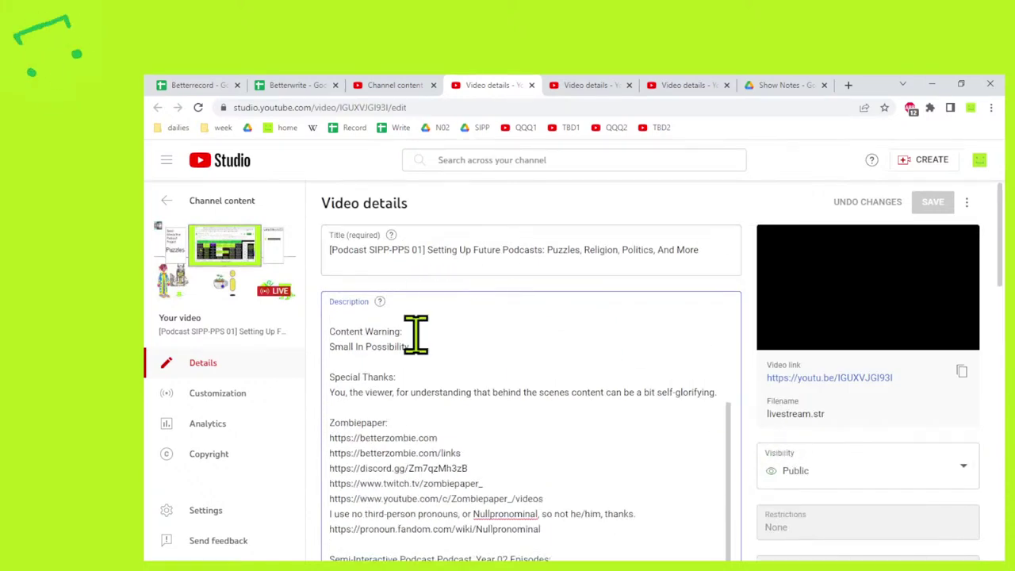
pyautogui.scroll(-2, 494, 389)
pyautogui.scroll(5, 528, 430)
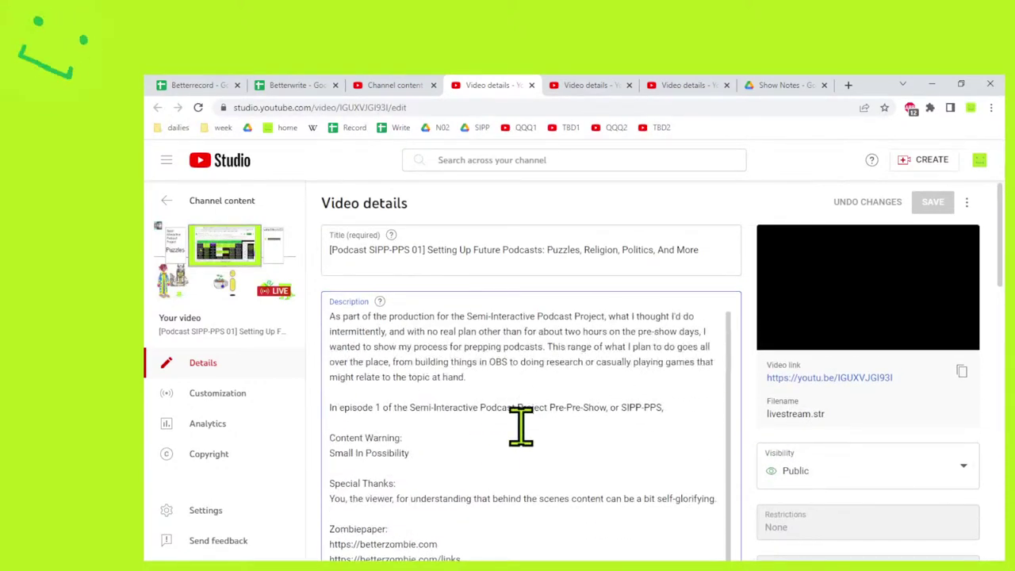
pyautogui.moveTo(410, 407); pyautogui.dragTo(605, 410)
pyautogui.hotkey('ctrl', 'c')
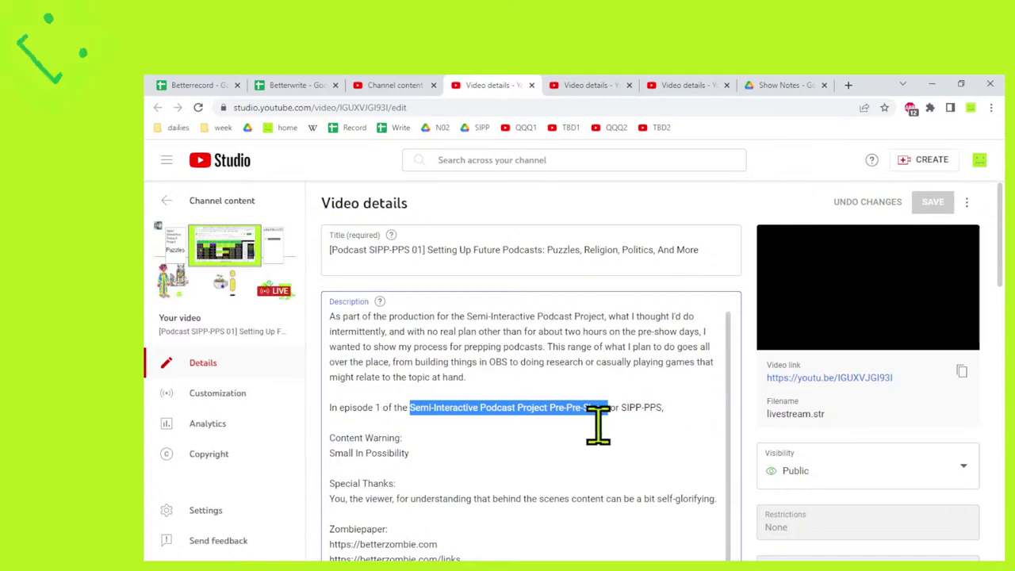
pyautogui.scroll(-10, 595, 421)
pyautogui.scroll(2, 468, 364)
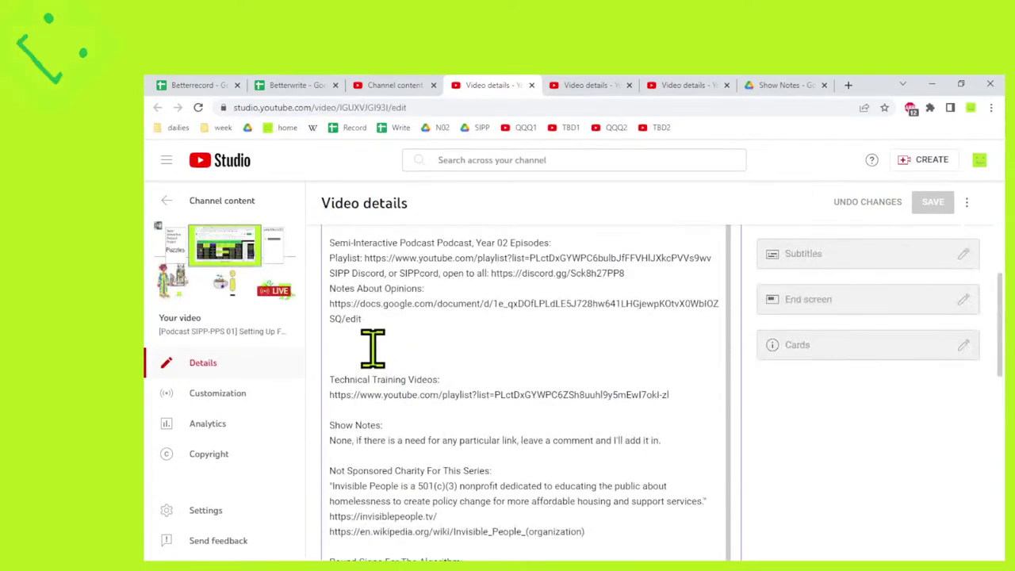
pyautogui.click(369, 347)
pyautogui.hotkey('ctrl', 'v')
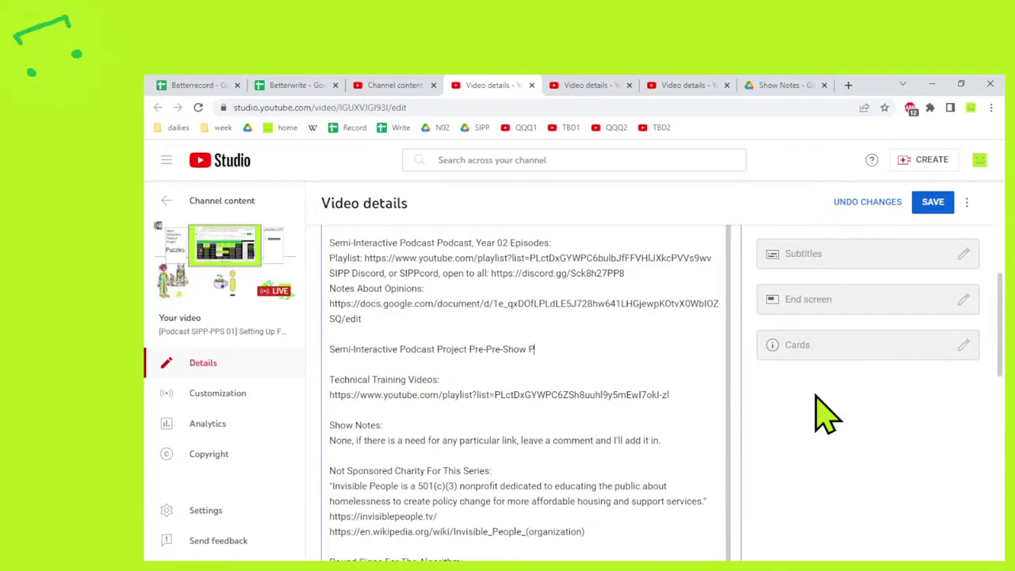
pyautogui.write('Playlist:')
pyautogui.press('Return')
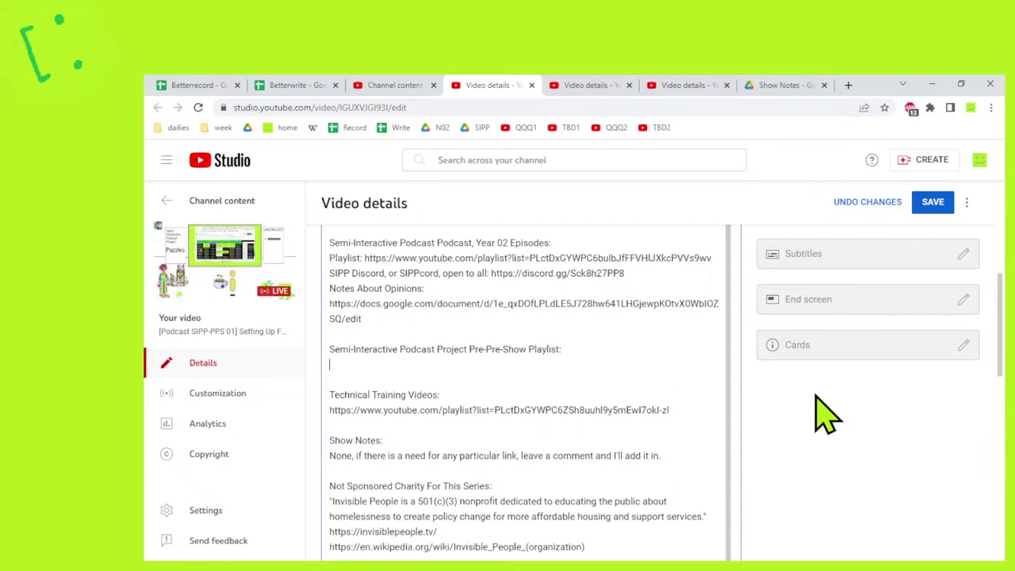
# Search playlists for 'sipp' and add the video to [Podcast SIPP2] Year 2 Episodes.
pyautogui.scroll(1, 824, 412)
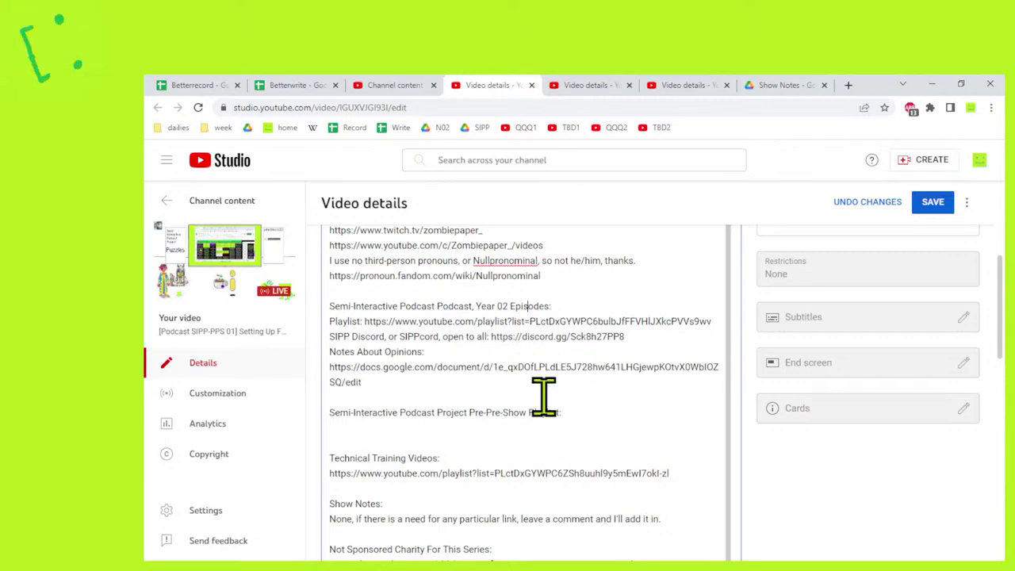
pyautogui.click(423, 458)
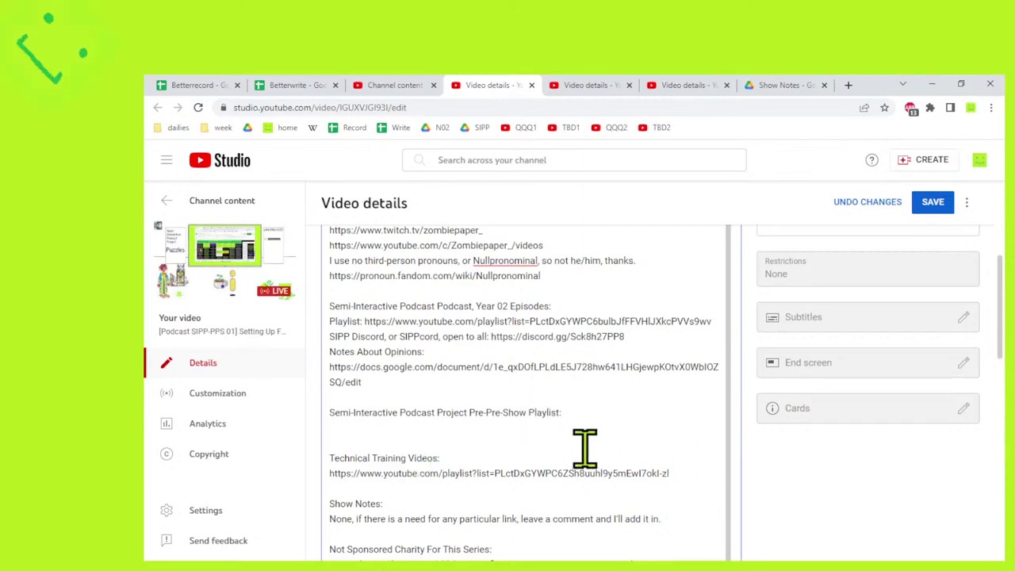
pyautogui.click(551, 428)
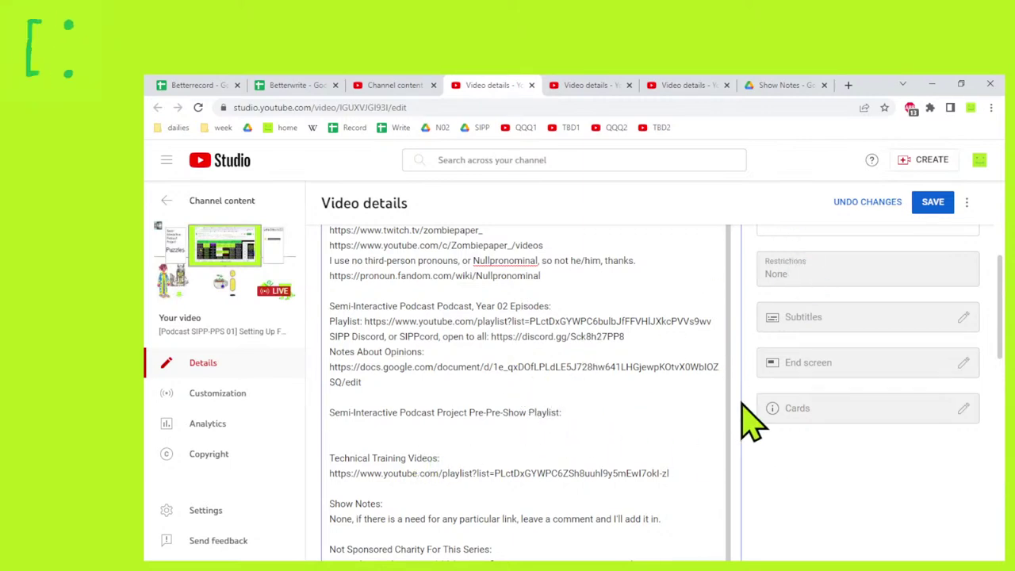
pyautogui.scroll(-5, 768, 443)
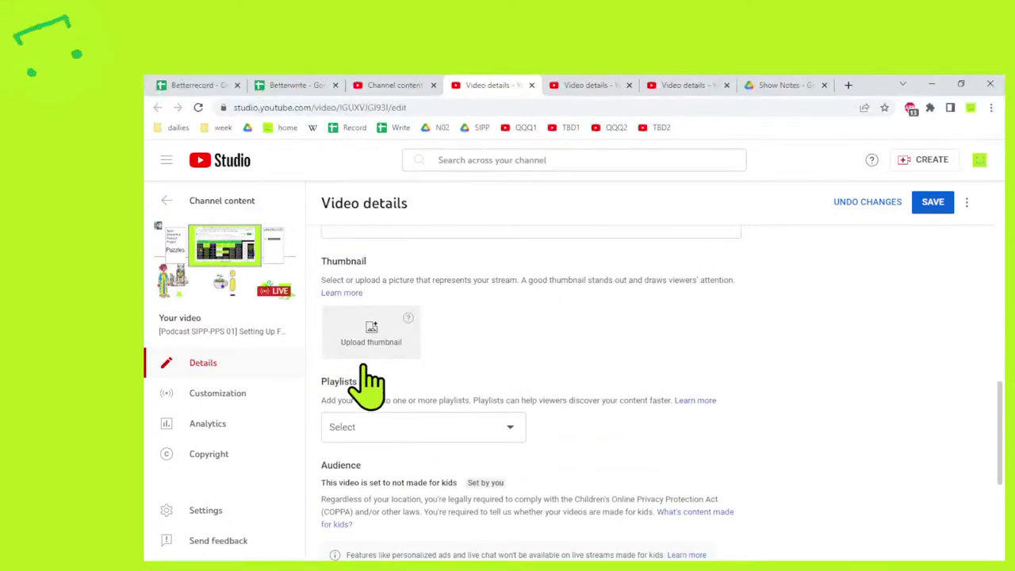
pyautogui.click(423, 434)
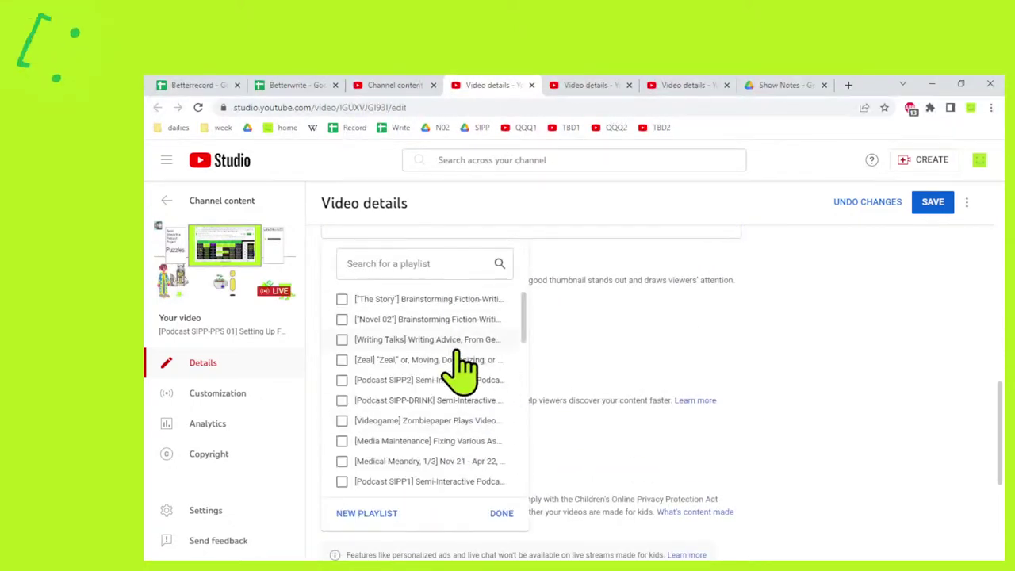
pyautogui.write('ipp')
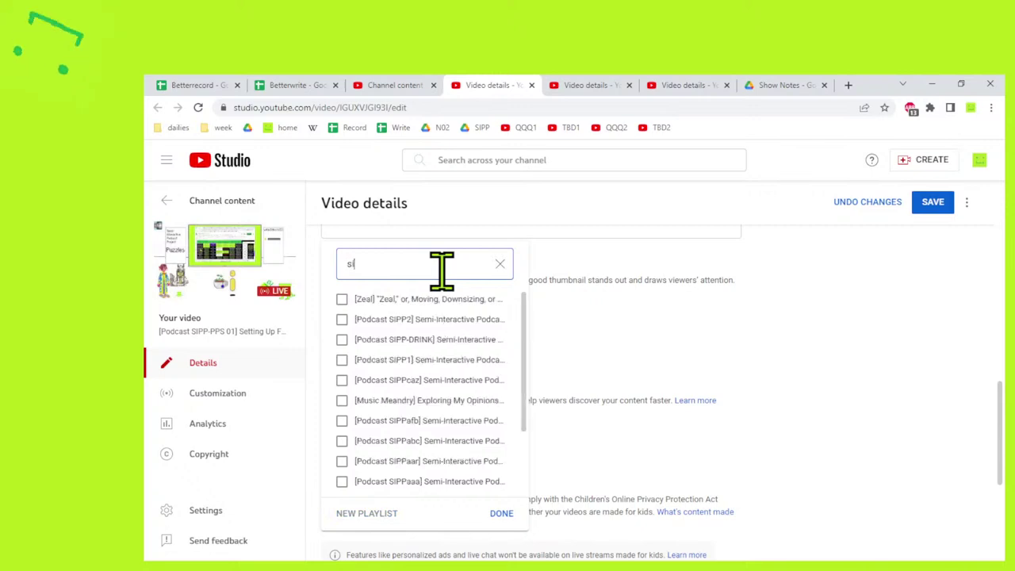
pyautogui.click(437, 301)
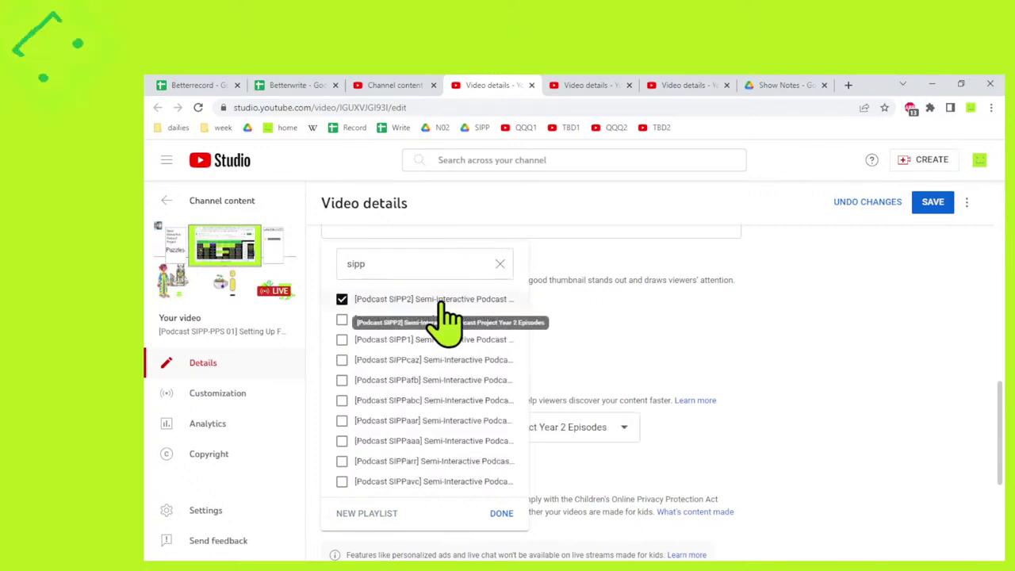
pyautogui.click(501, 513)
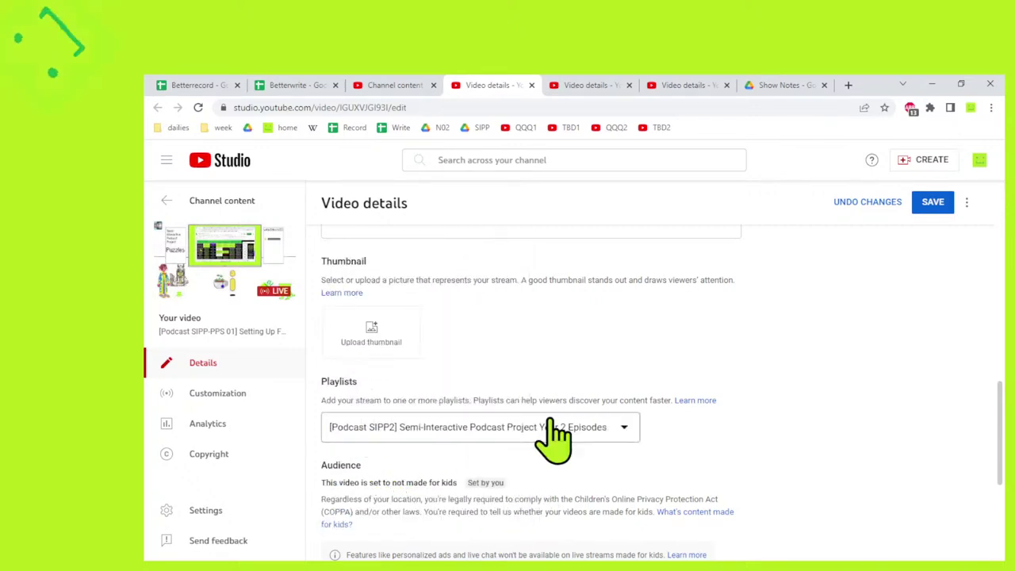
pyautogui.click(587, 427)
pyautogui.click(363, 513)
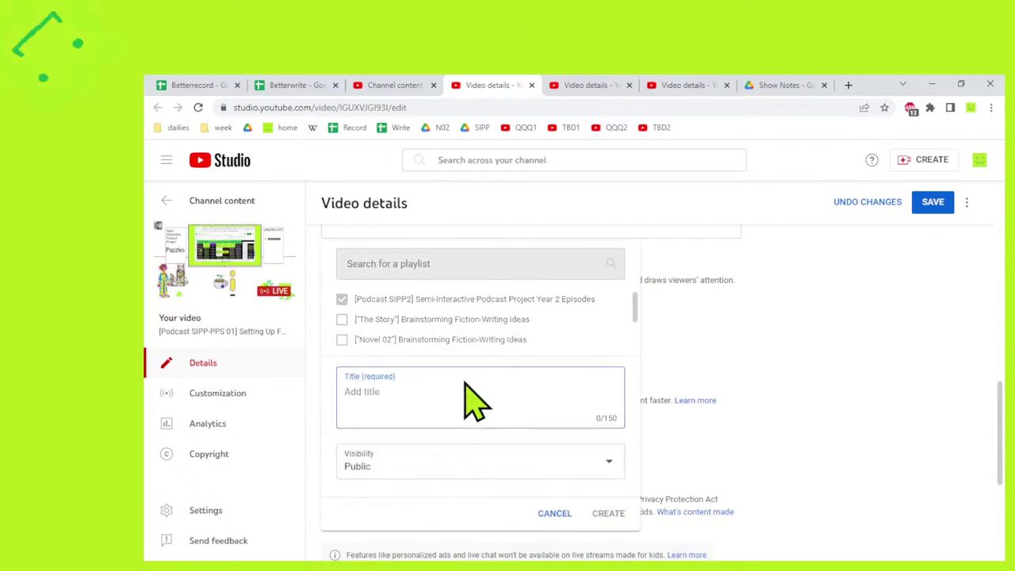
# Create the playlist '[Podcast SIPP-PPS] Semi-Interactive Podcast Project Pre-Pre-Show: Showing The Pre-Production For The SIPP'.
pyautogui.write('[Semi-Interactive Podcast Project Pre-Show]')
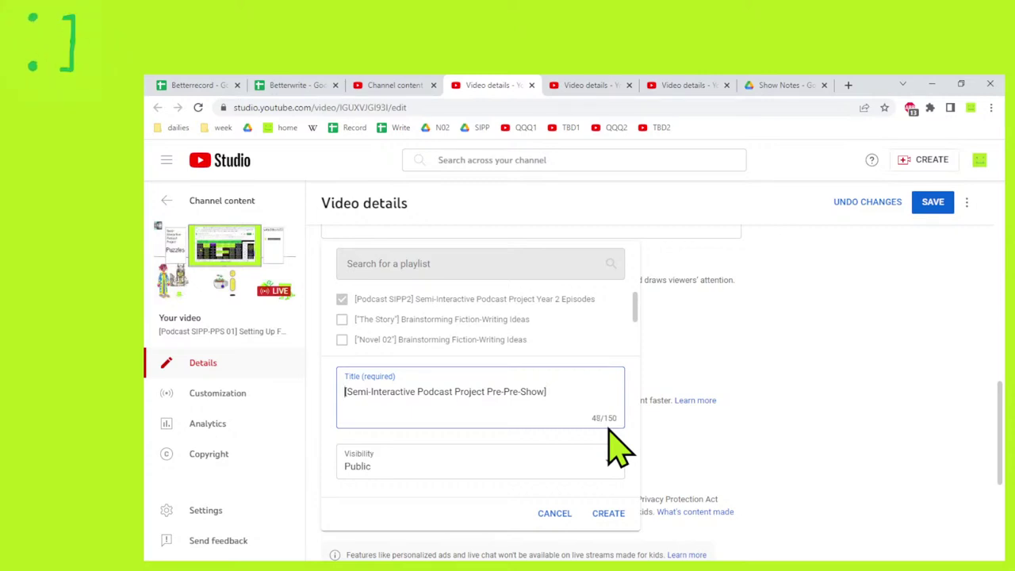
pyautogui.write('Podcast SIPP')
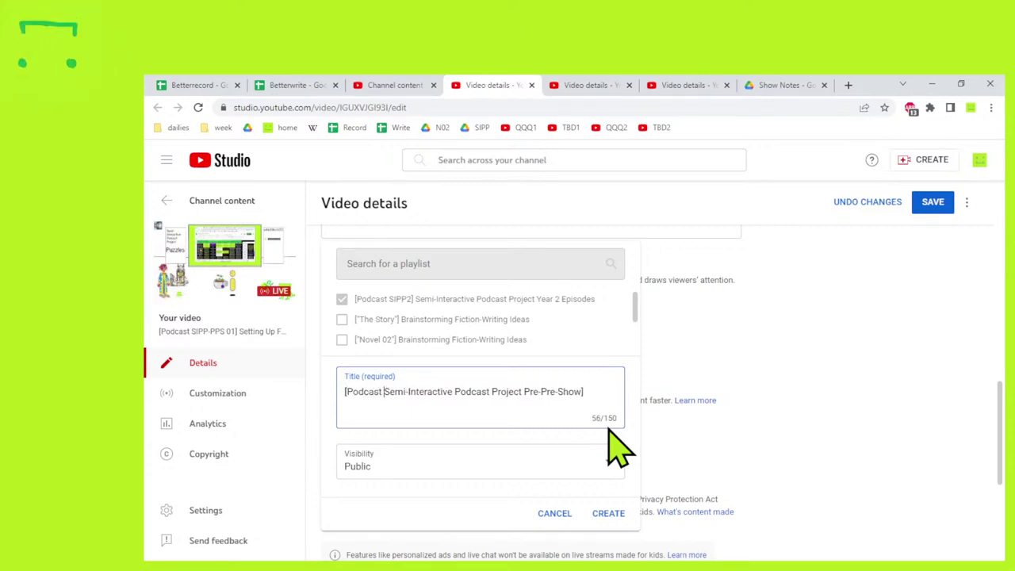
pyautogui.write('-PP')
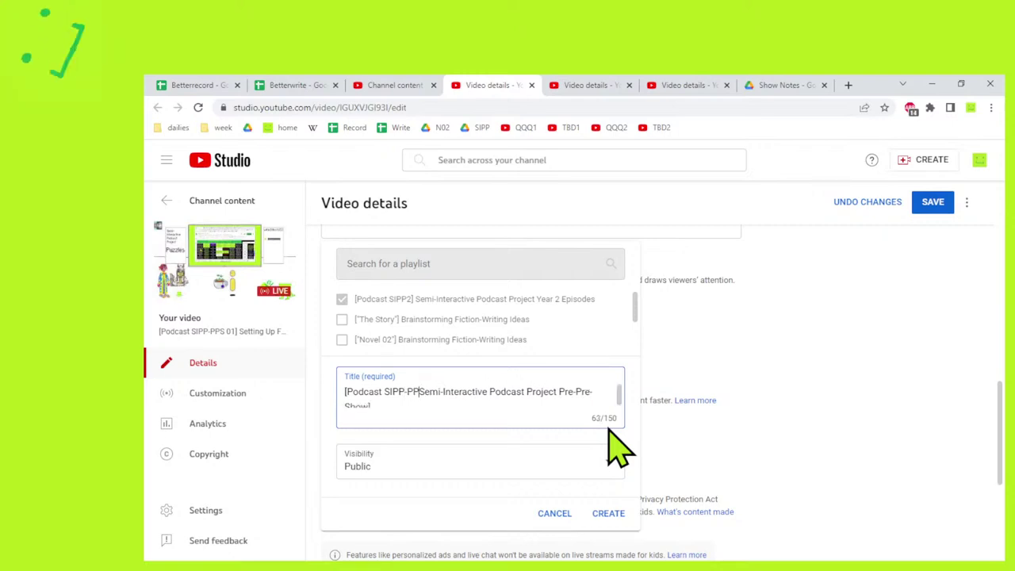
pyautogui.write('S]')
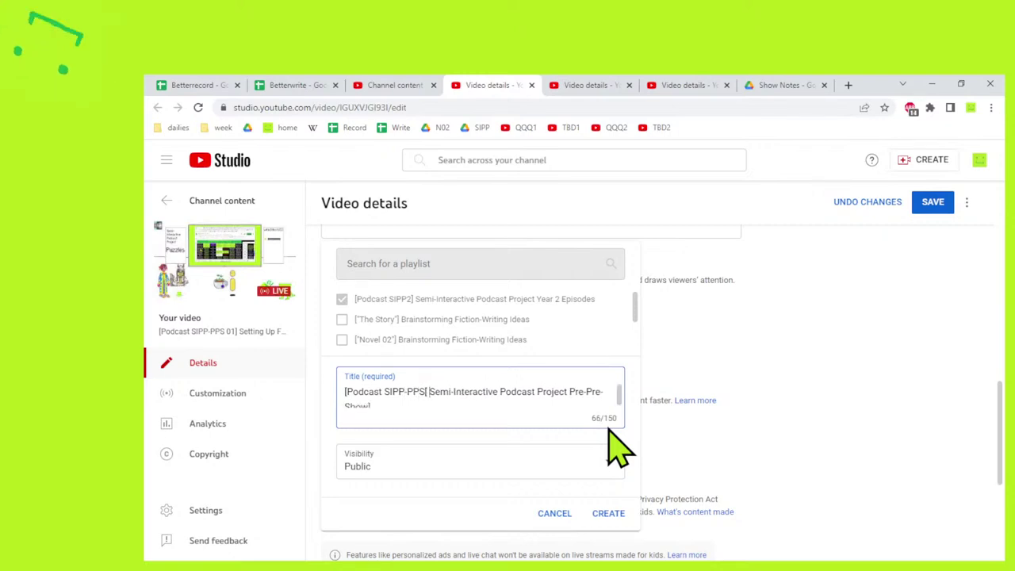
pyautogui.press('BackSpace')
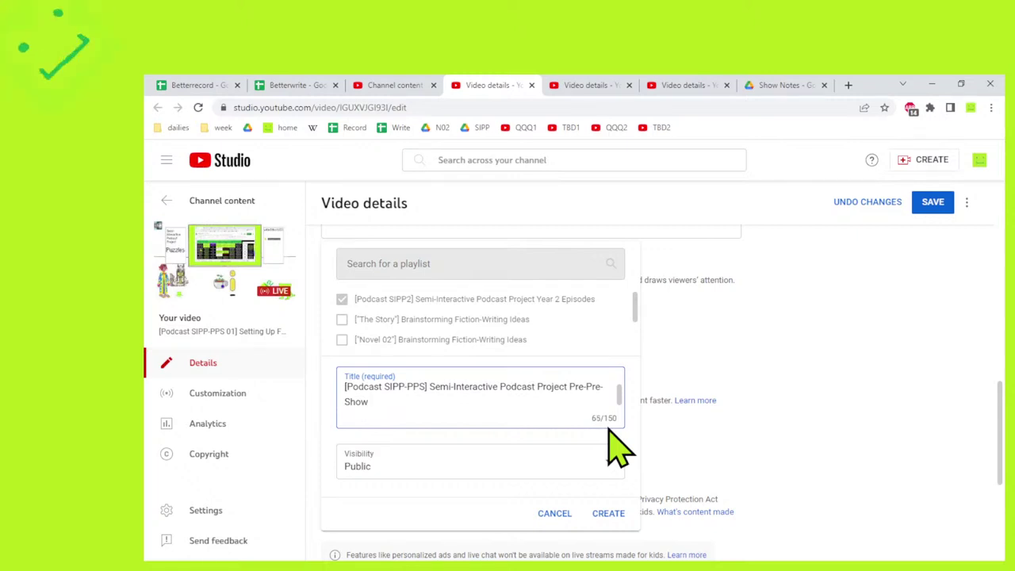
pyautogui.write(': Show')
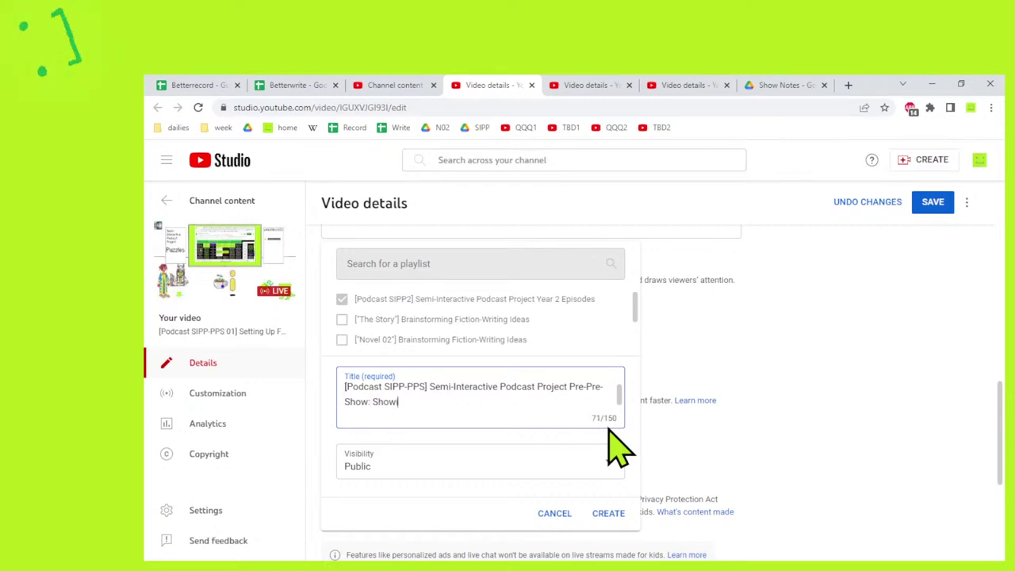
pyautogui.write('ing How ')
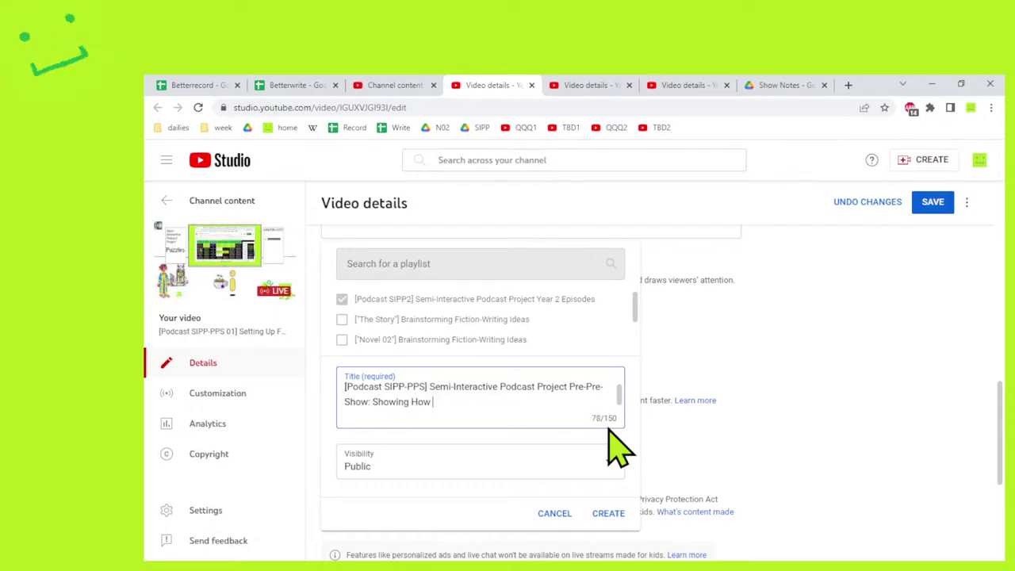
pyautogui.write('I')
pyautogui.press('BackSpace')
pyautogui.press('BackSpace')
pyautogui.press('BackSpace')
pyautogui.write('The ')
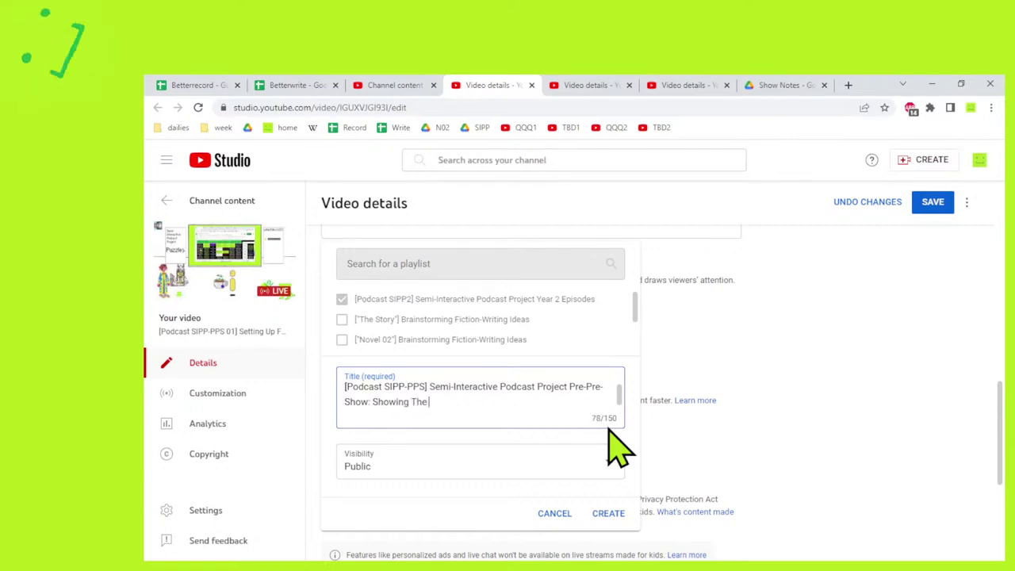
pyautogui.write('Pre-Production ')
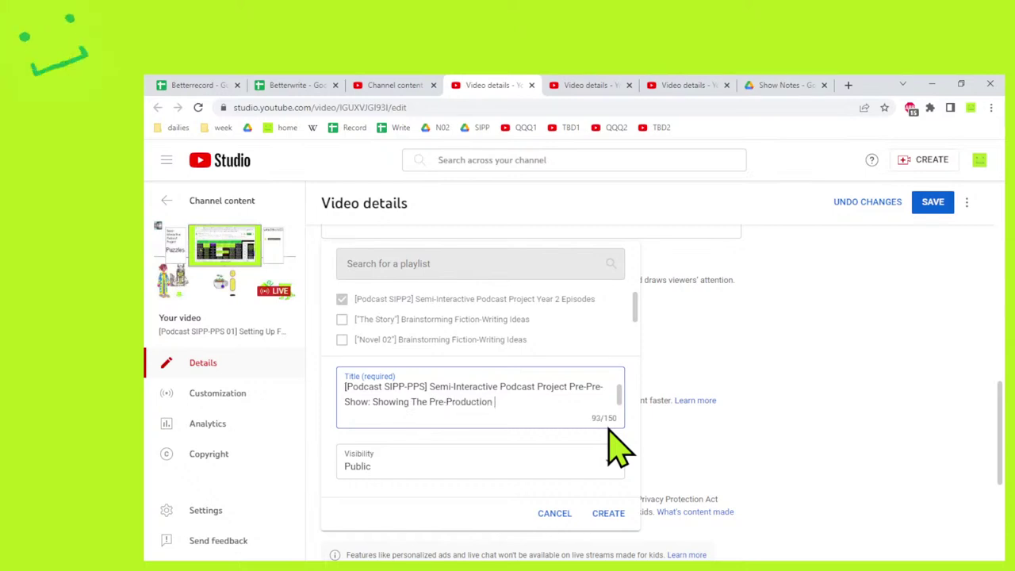
pyautogui.write('For The SIPP')
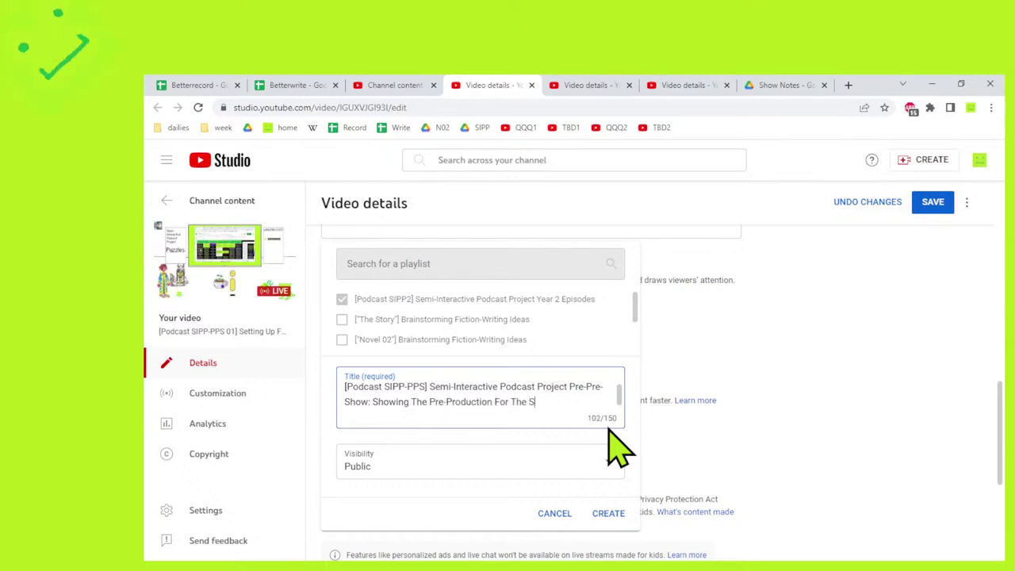
pyautogui.click(608, 514)
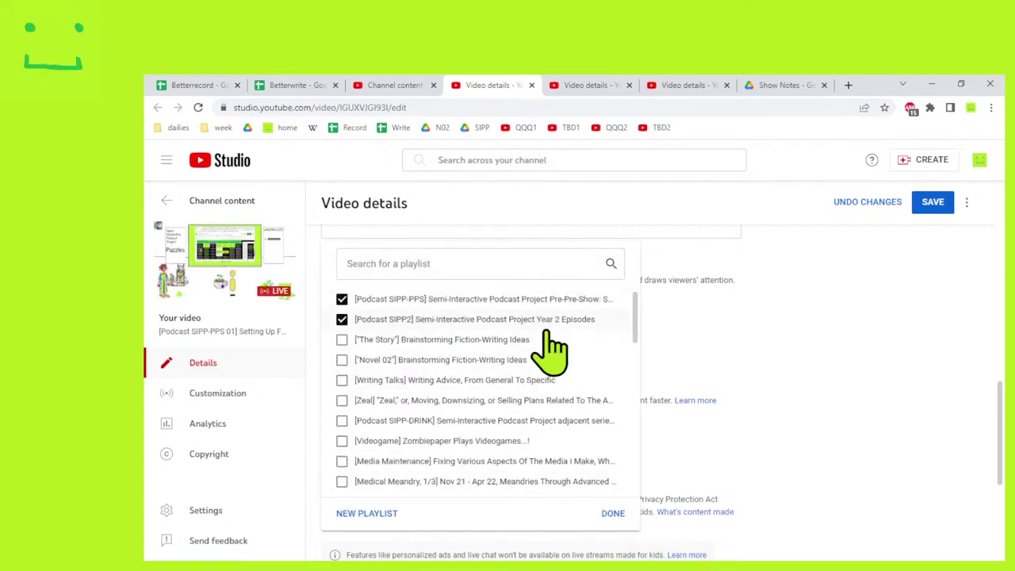
# Also tick the [Technology Training] Zombiepaper Teaches Technology playlist and confirm.
pyautogui.scroll(-1, 463, 451)
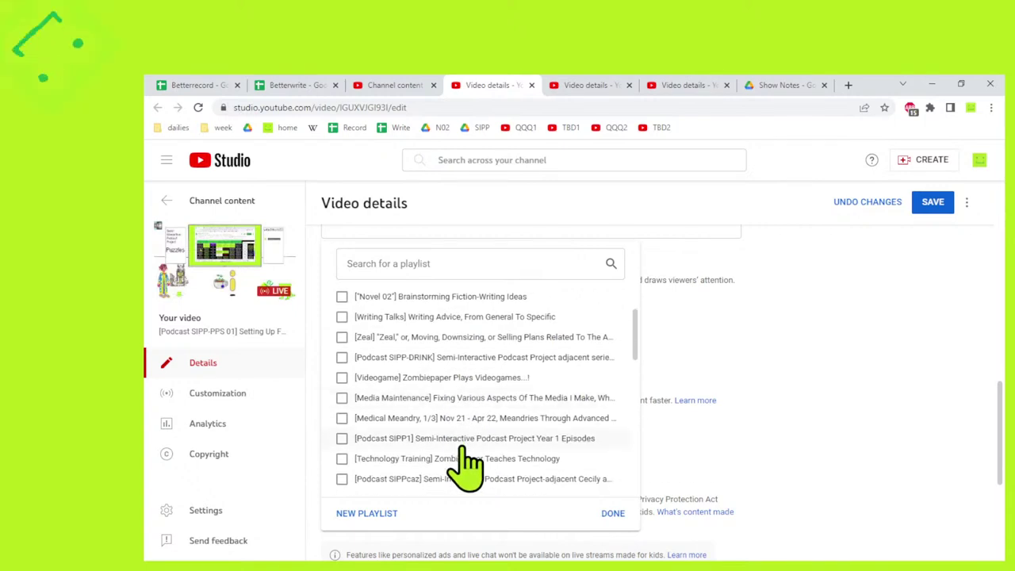
pyautogui.click(468, 458)
pyautogui.scroll(-1, 476, 468)
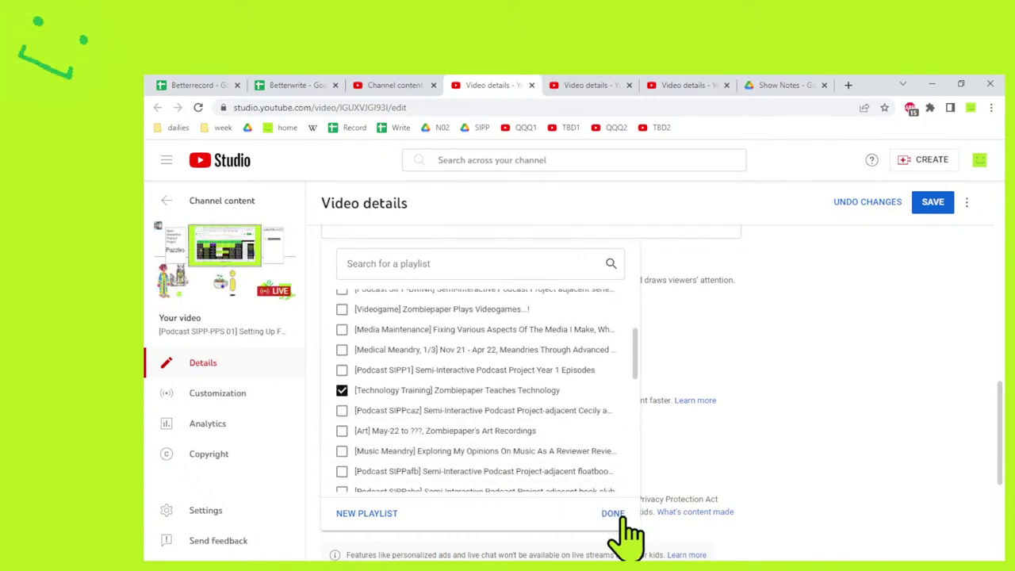
pyautogui.click(613, 513)
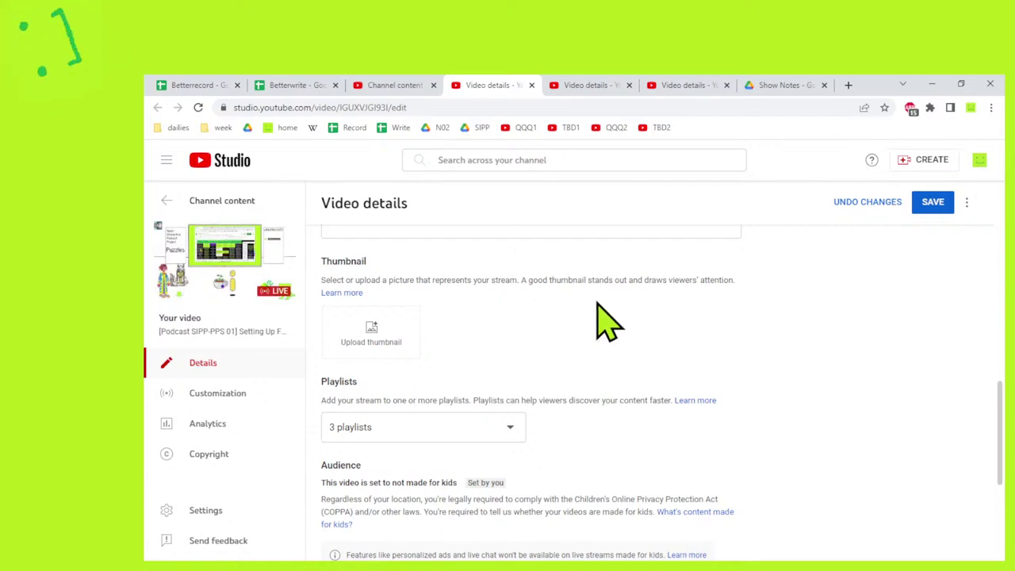
# Copy the new [Podcast SIPP-PPS] playlist's URL and paste it under the Pre-Pre-Show Playlist heading.
pyautogui.scroll(6, 530, 401)
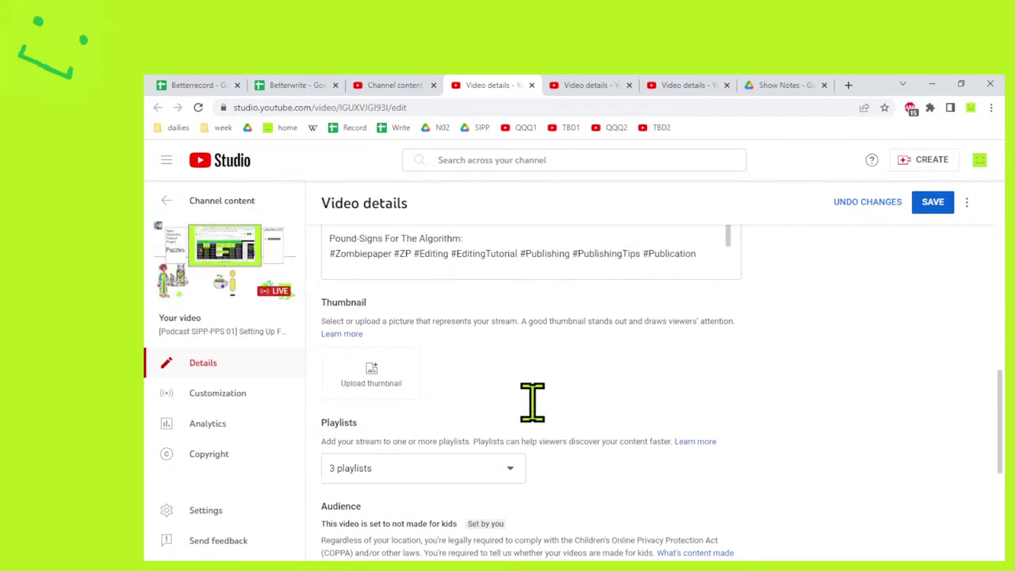
pyautogui.scroll(3, 526, 455)
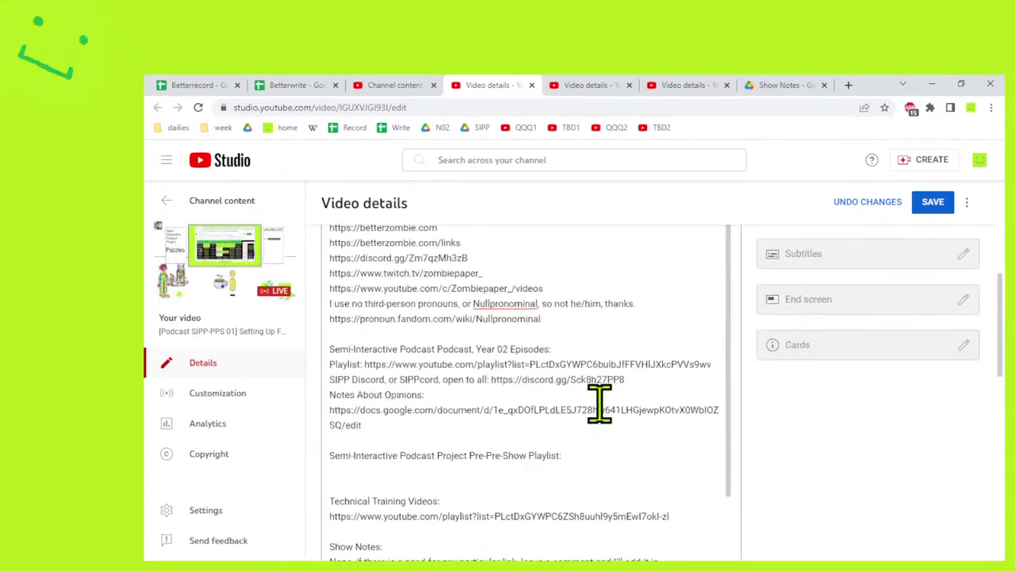
pyautogui.scroll(-10, 734, 403)
pyautogui.scroll(-2, 555, 408)
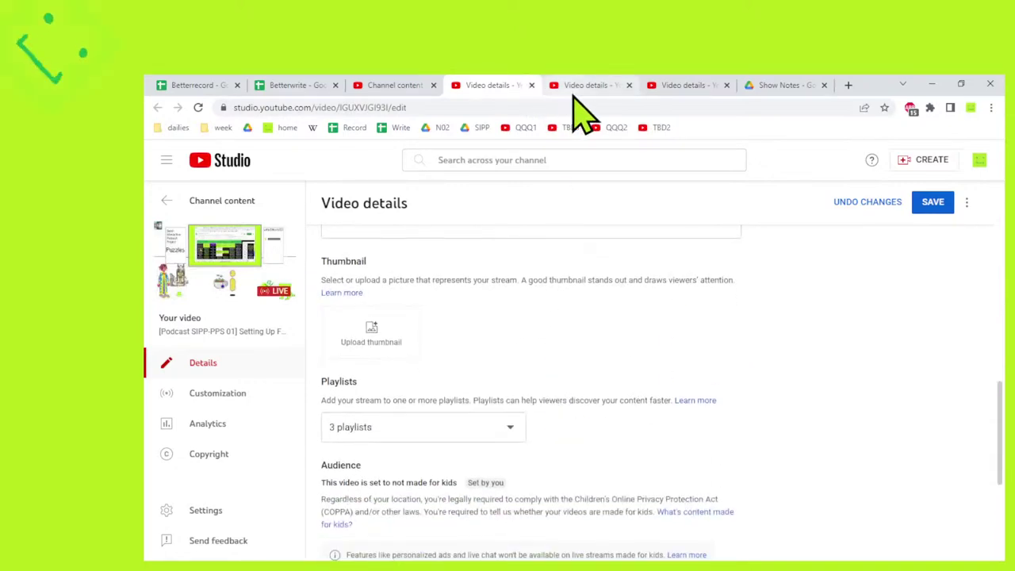
pyautogui.click(396, 89)
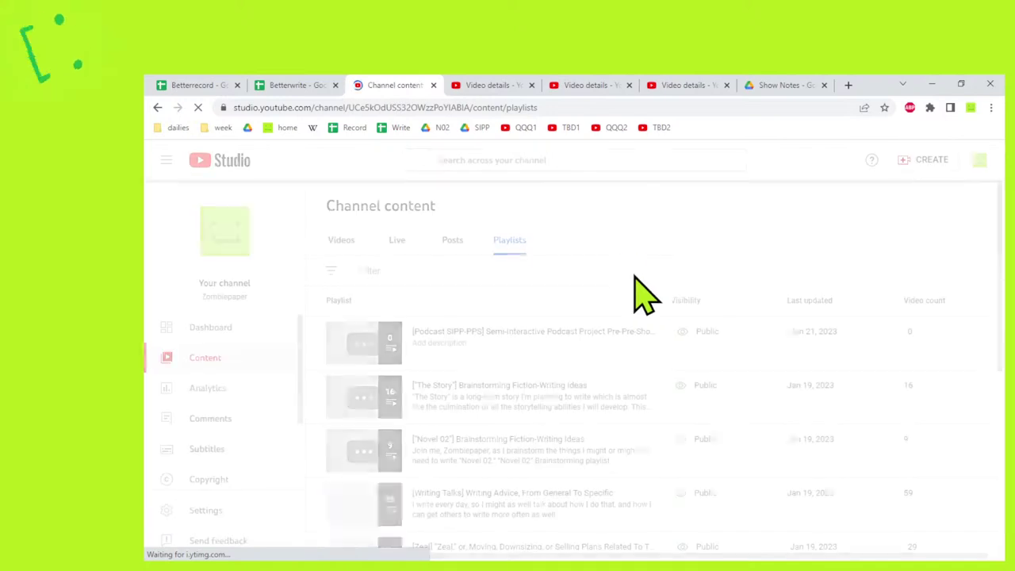
pyautogui.click(425, 347)
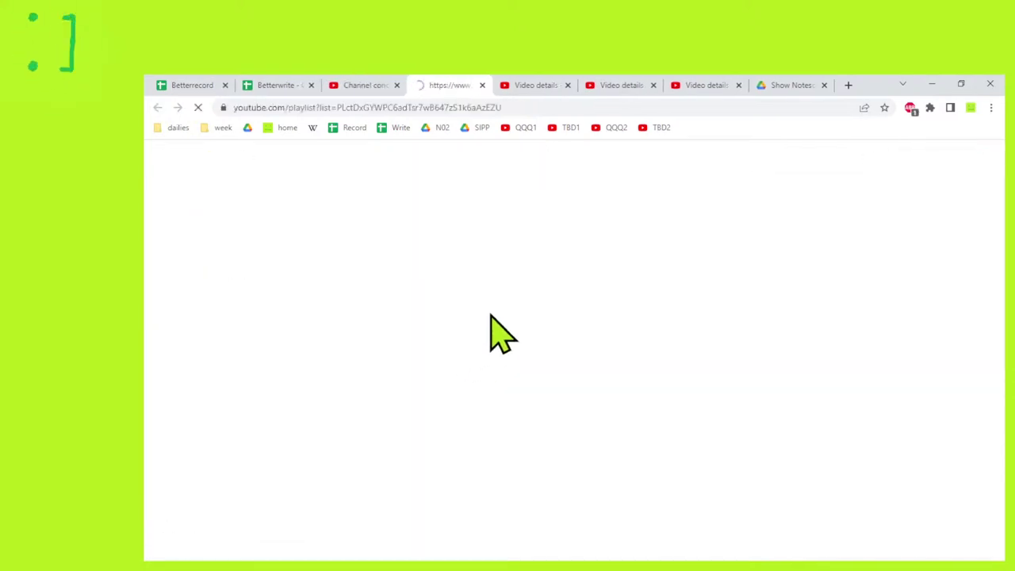
pyautogui.click(512, 106)
pyautogui.click(532, 85)
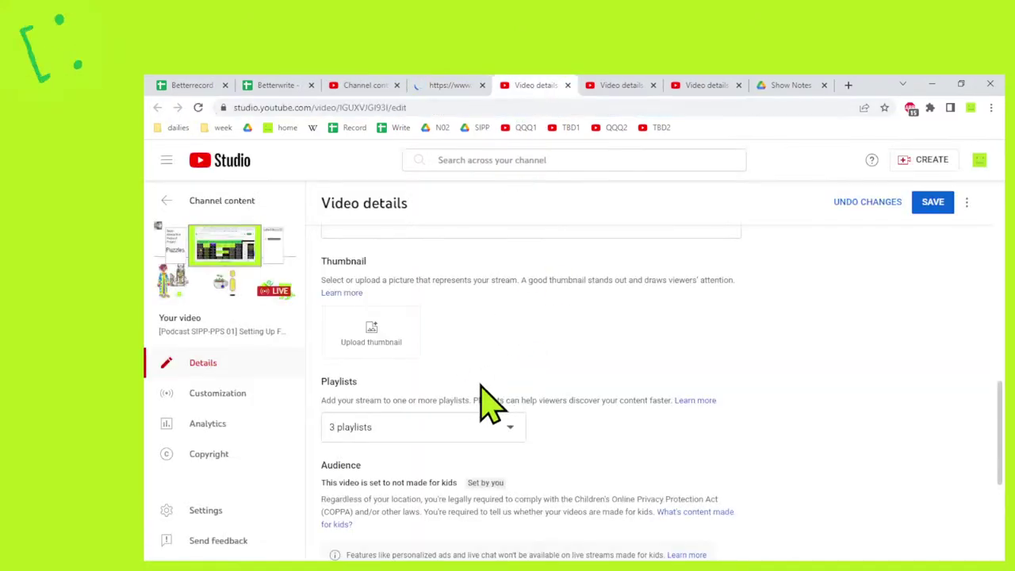
pyautogui.scroll(6, 507, 408)
pyautogui.click(377, 412)
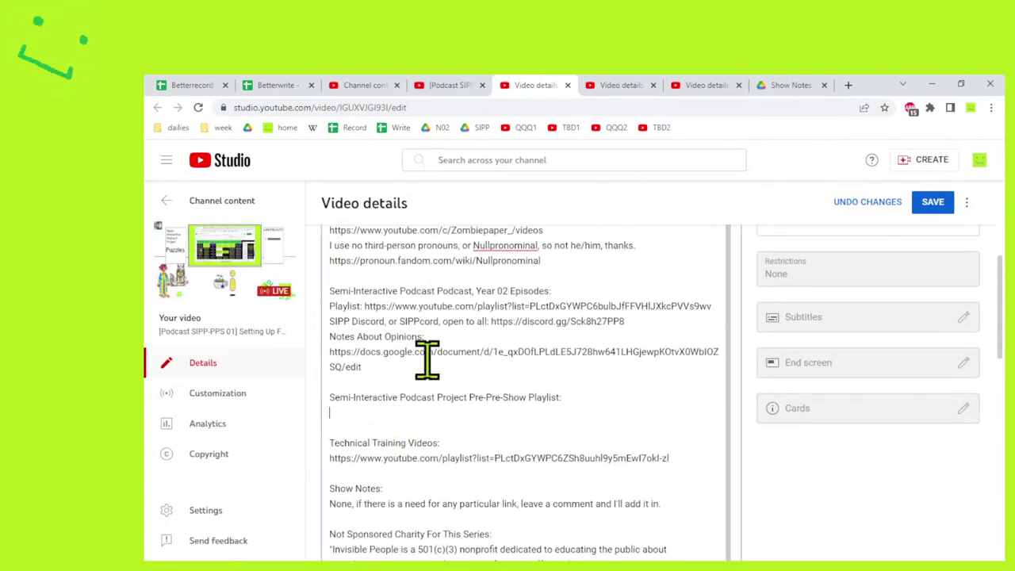
pyautogui.write('https://www.youtube.com/playlist?list=PLctDxGYWPC6adTsr7wB647z51k6aAzEZU')
pyautogui.click(450, 85)
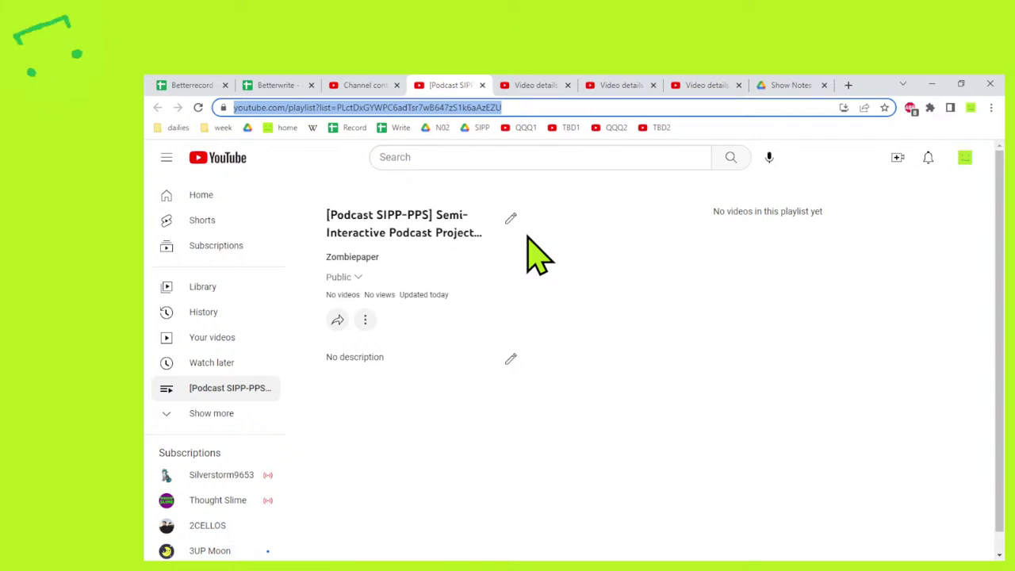
# Copy the playlist title into the playlist description and strip its leading [Podcast SIPP-PPS] tag.
pyautogui.click(510, 363)
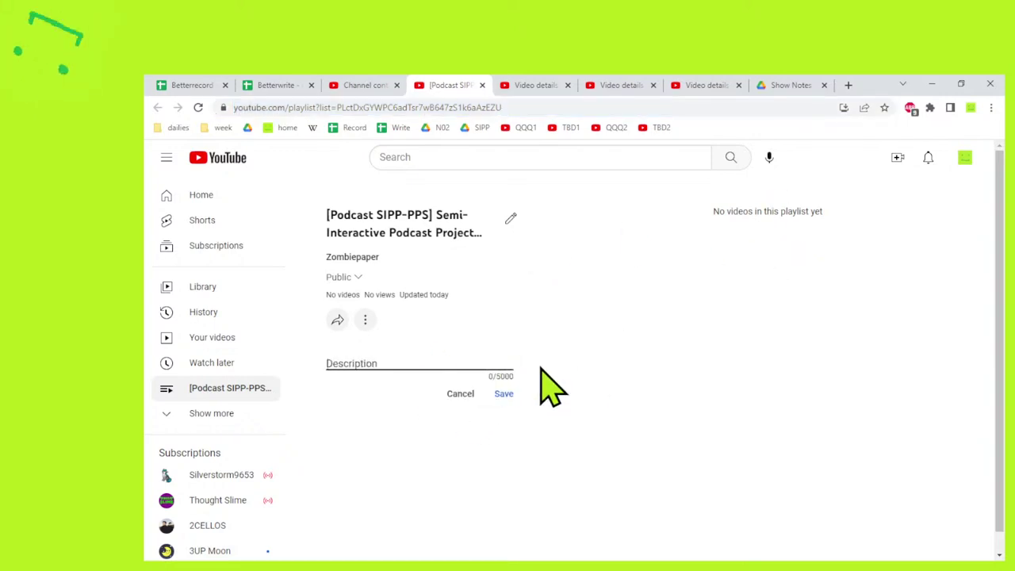
pyautogui.click(510, 218)
pyautogui.hotkey('ctrl', 'a')
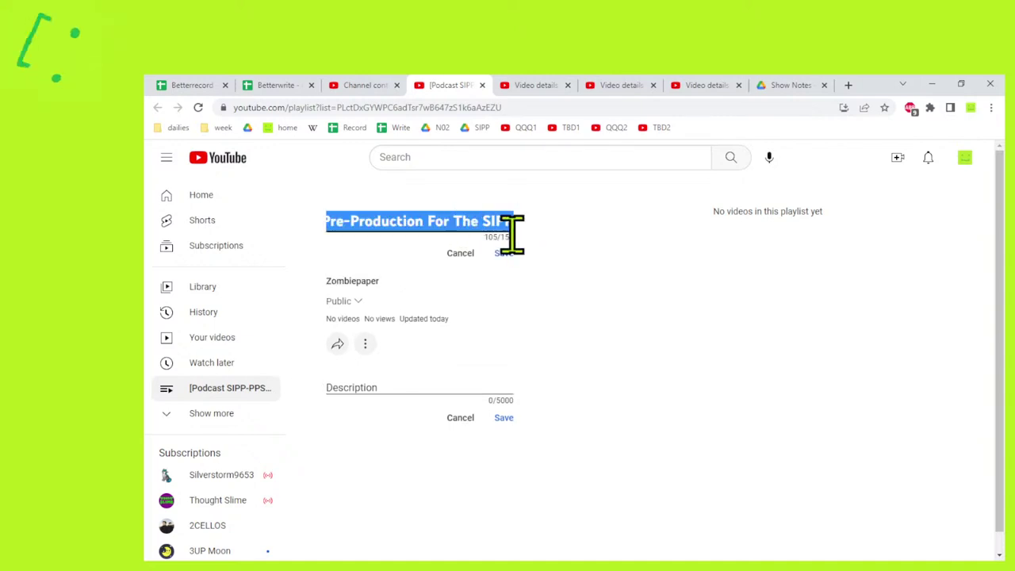
pyautogui.hotkey('ctrl', 'c')
pyautogui.click(502, 386)
pyautogui.hotkey('ctrl', 'v')
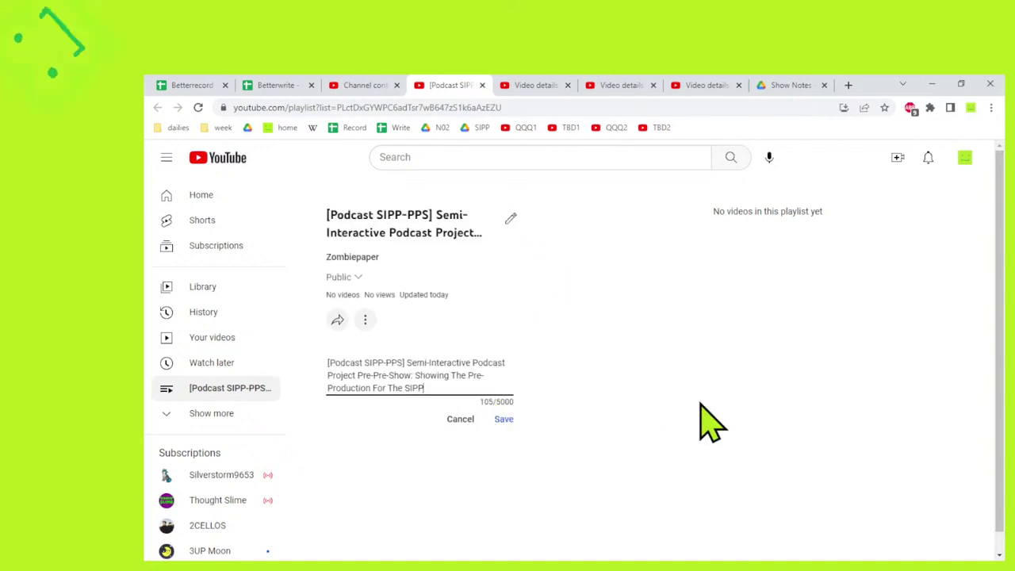
pyautogui.press('Up')
pyautogui.press('Up')
pyautogui.hotkey('shift', 'Home')
pyautogui.press('BackSpace')
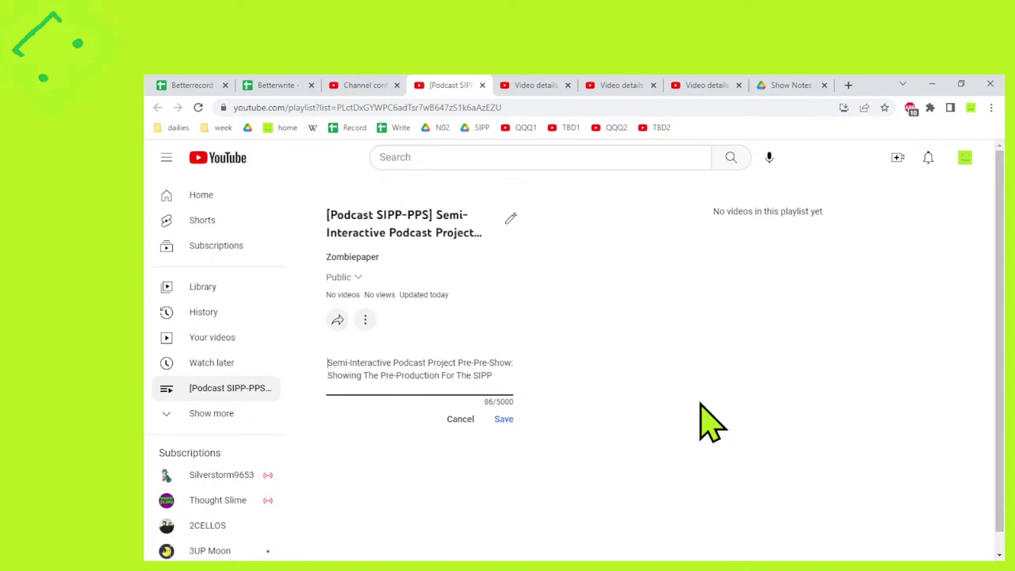
# Write that Pre-Pre-Shows are offline recordings for more focused art or research.
pyautogui.write('Pre-Pre-')
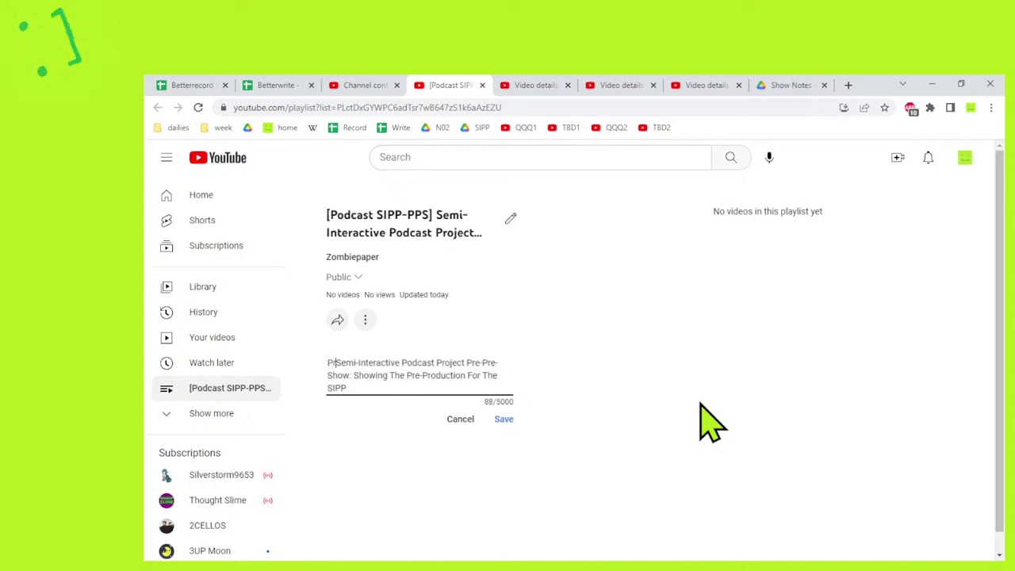
pyautogui.write('Shows for the ')
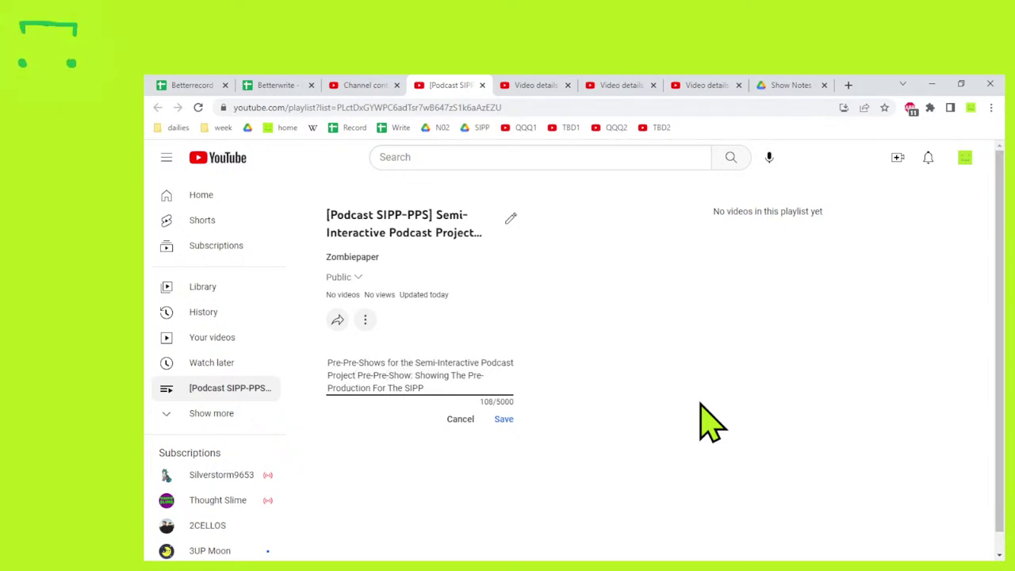
pyautogui.write('. |')
pyautogui.hotkey('ctrl', 'shift', 'Right')
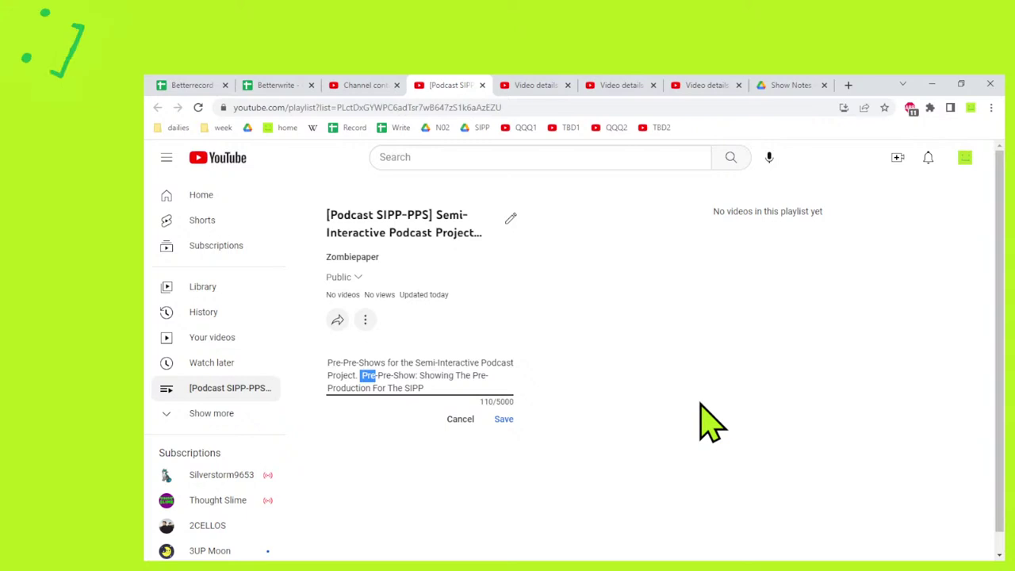
pyautogui.press('BackSpace')
pyautogui.write('s are offlin')
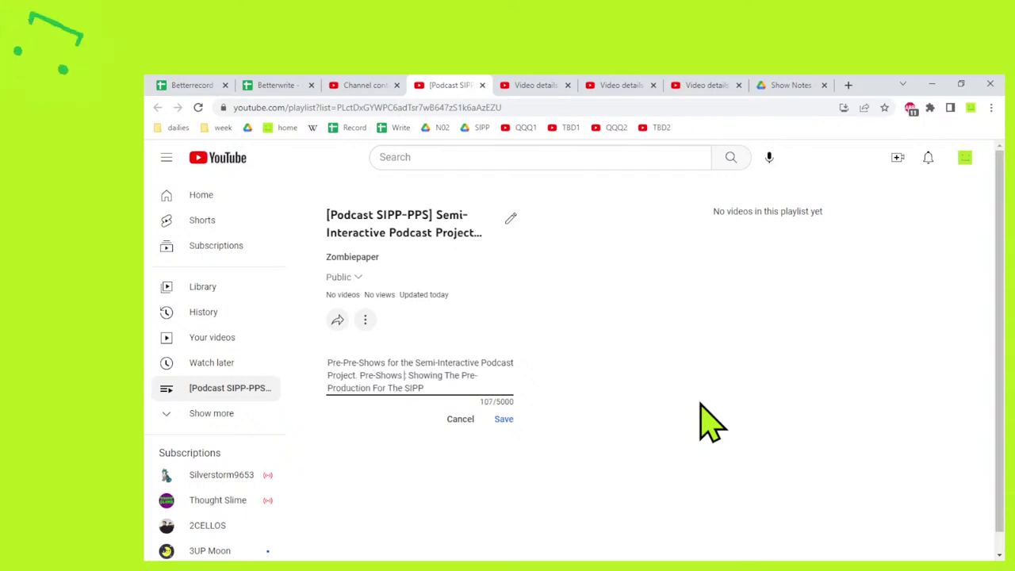
pyautogui.write('e recordings where I ')
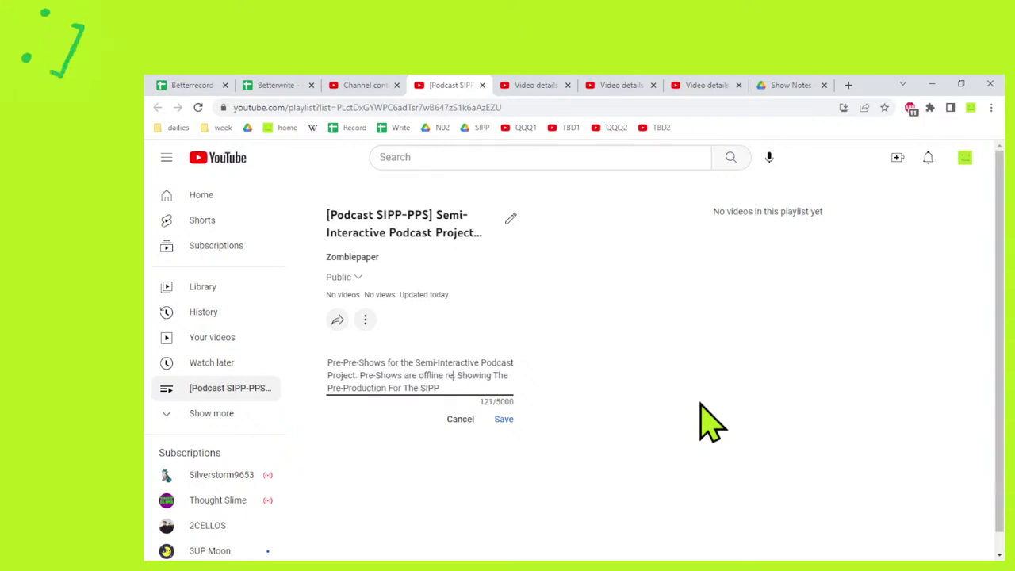
pyautogui.write('might do more focused')
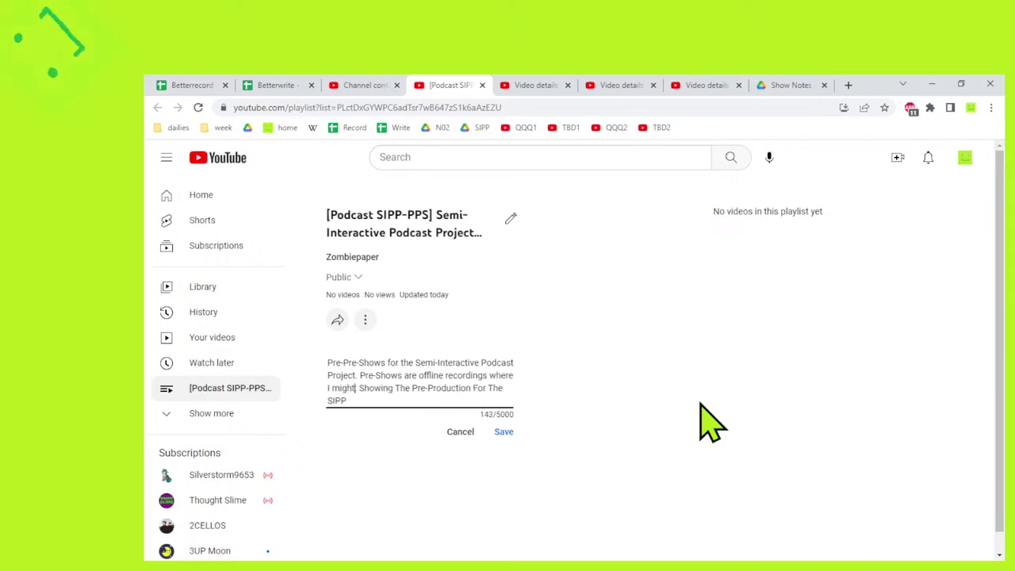
pyautogui.write(' art or ')
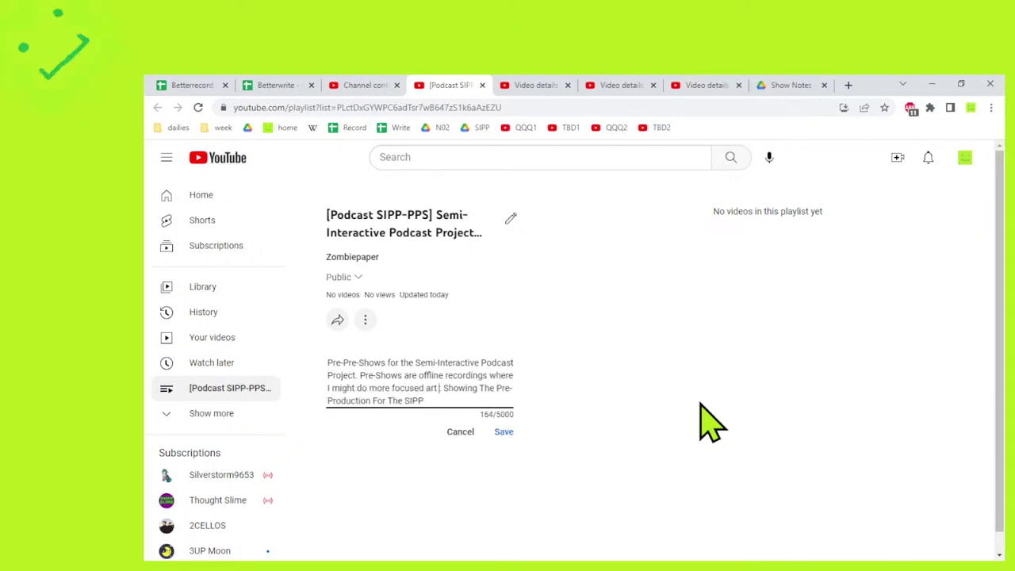
pyautogui.write('researc')
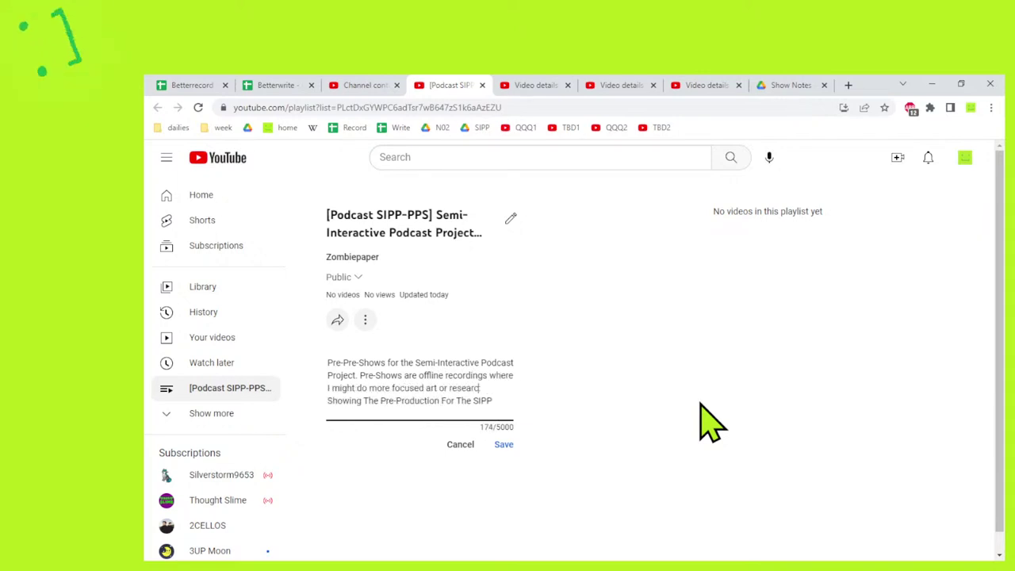
pyautogui.write('h, but :')
# Replace the Pre-Production phrase with the live, impromptu broadcasts sentence, save, and close the tab.
pyautogui.hotkey('ctrl', 'shift', 'End')
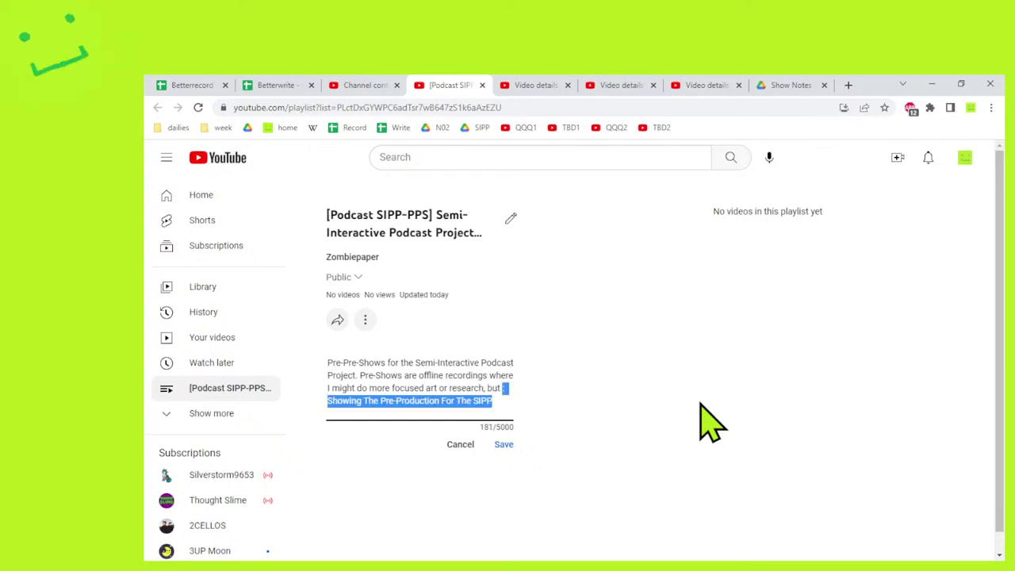
pyautogui.press('BackSpace')
pyautogui.write('these are li')
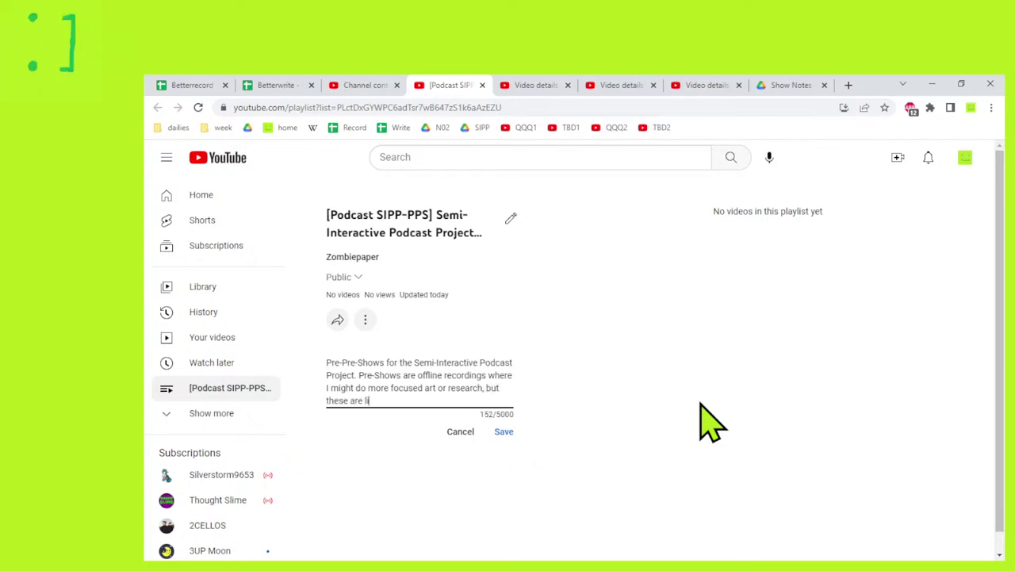
pyautogui.write('ve, impromptu')
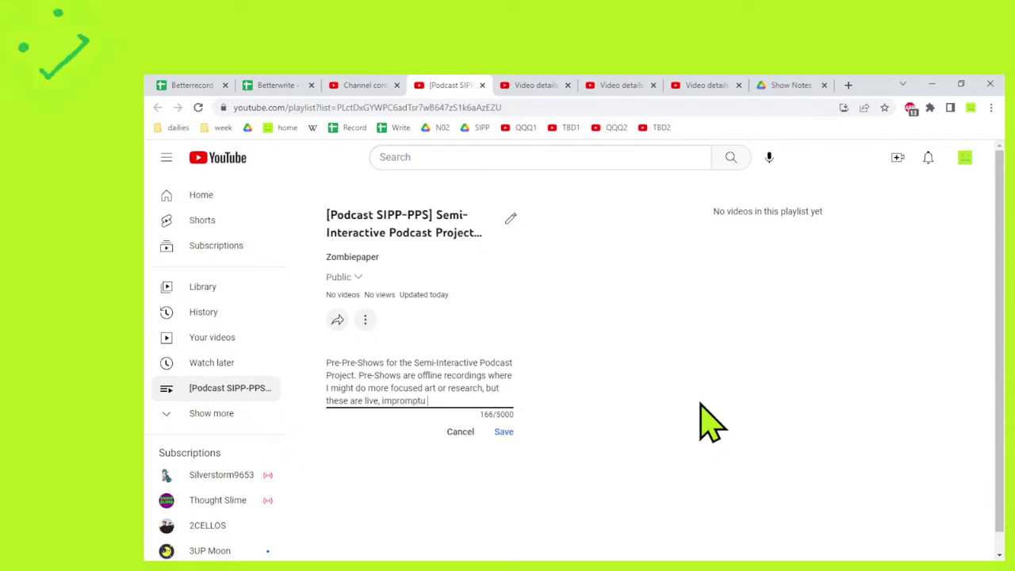
pyautogui.write(' broadcasts that show')
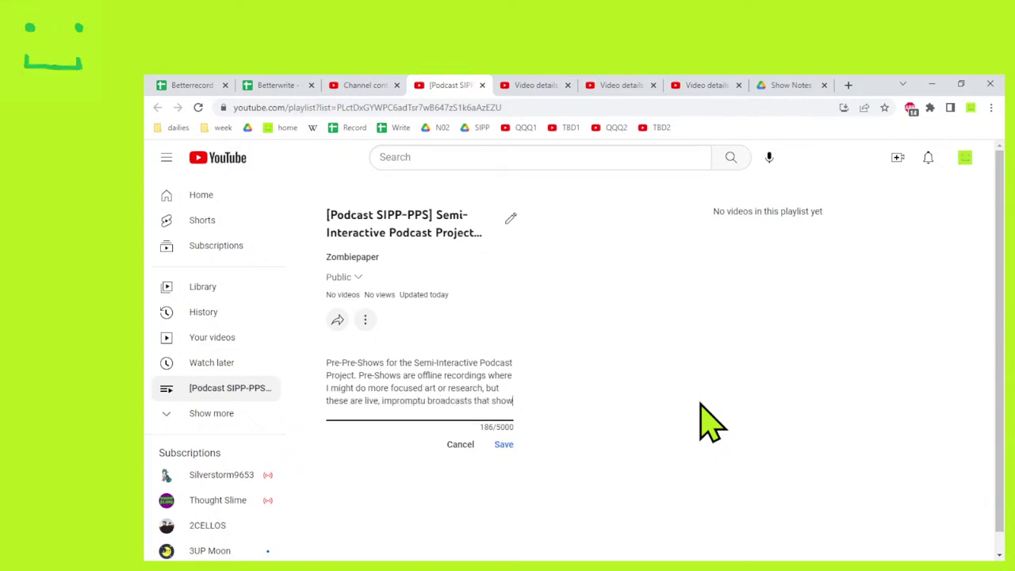
pyautogui.write(' some of the weirder elements o')
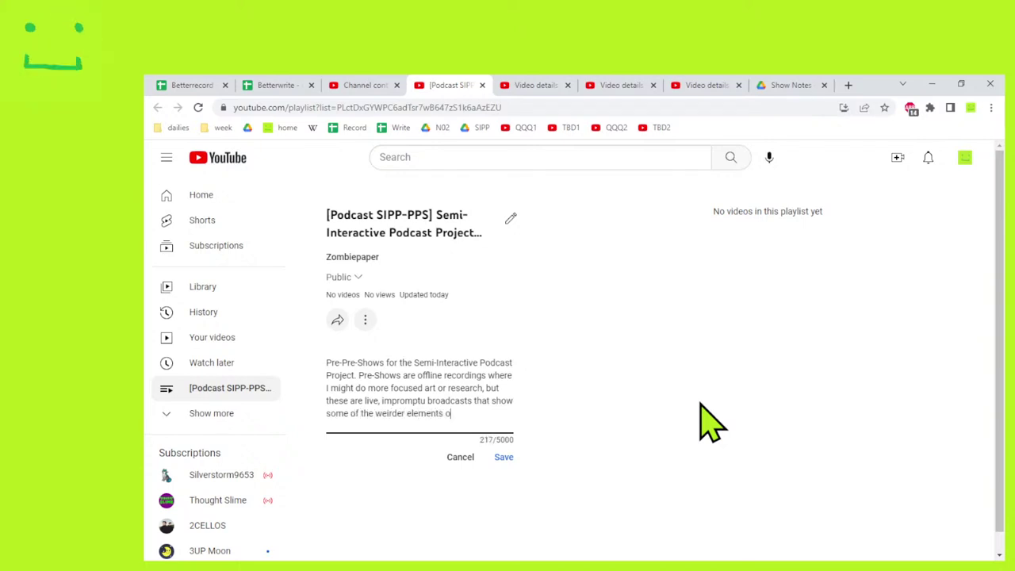
pyautogui.write('r things that I w')
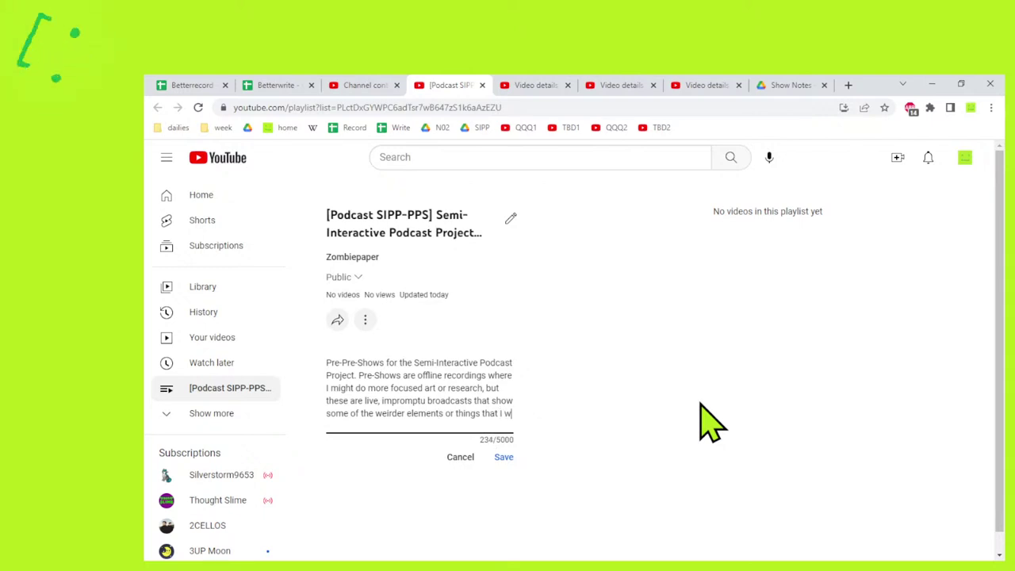
pyautogui.write('ant to')
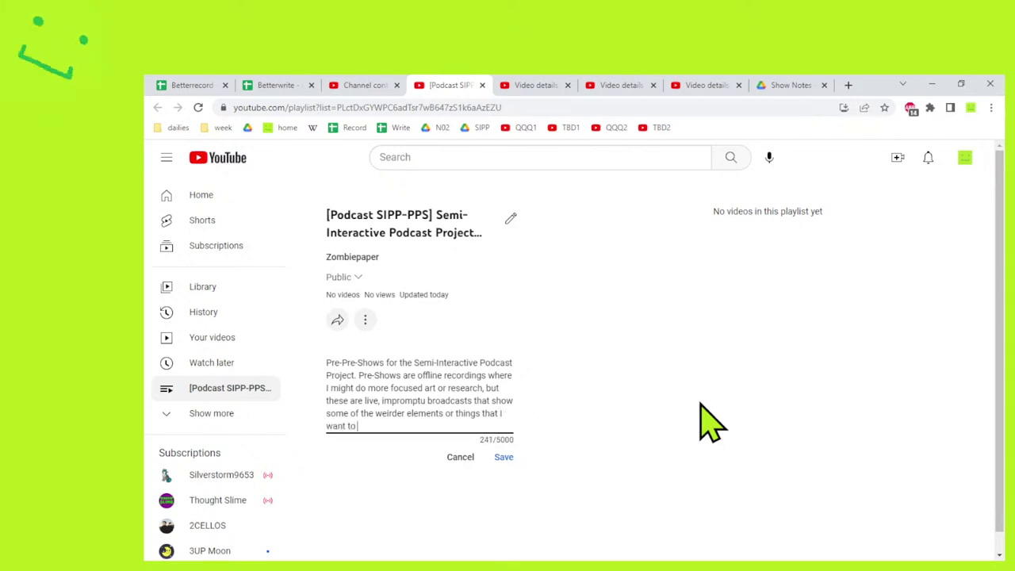
pyautogui.write(' receiv')
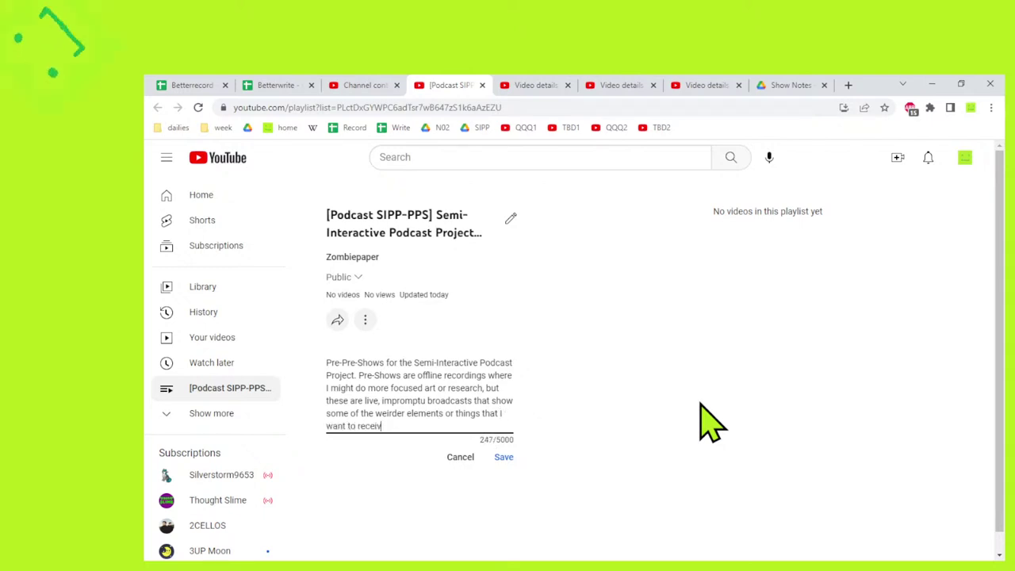
pyautogui.write('e broader inputon.')
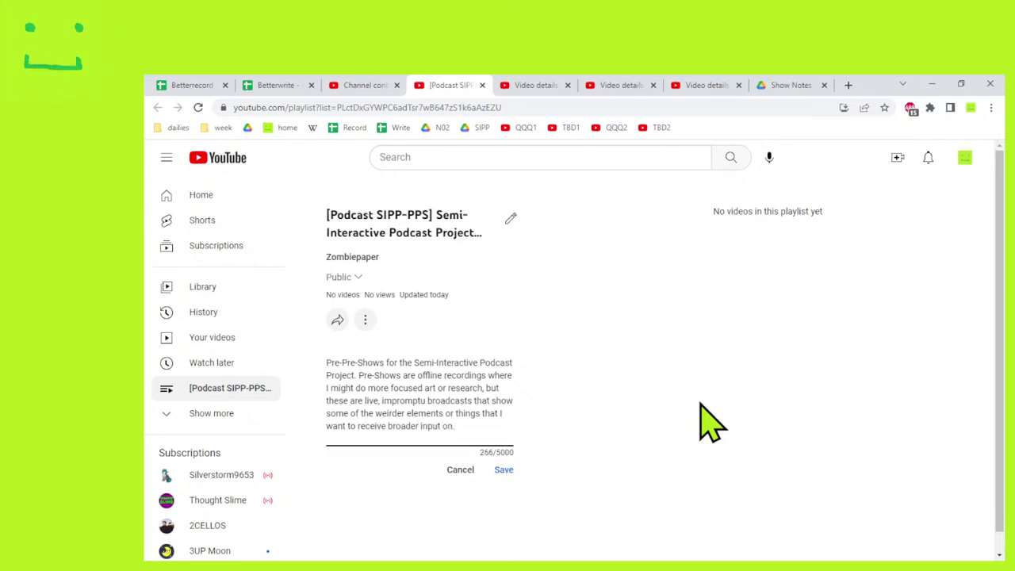
pyautogui.hotkey('shift', 'Up')
pyautogui.hotkey('shift', 'Up')
pyautogui.hotkey('shift', 'Up')
pyautogui.hotkey('ctrl', 'shift', 'Left')
pyautogui.hotkey('ctrl', 'shift', 'Left')
pyautogui.hotkey('ctrl', 'shift', 'Left')
pyautogui.hotkey('ctrl', 'shift', 'Left')
pyautogui.hotkey('ctrl', 'shift', 'Left')
pyautogui.hotkey('ctrl', 'shift', 'Left')
pyautogui.hotkey('ctrl', 'shift', 'Left')
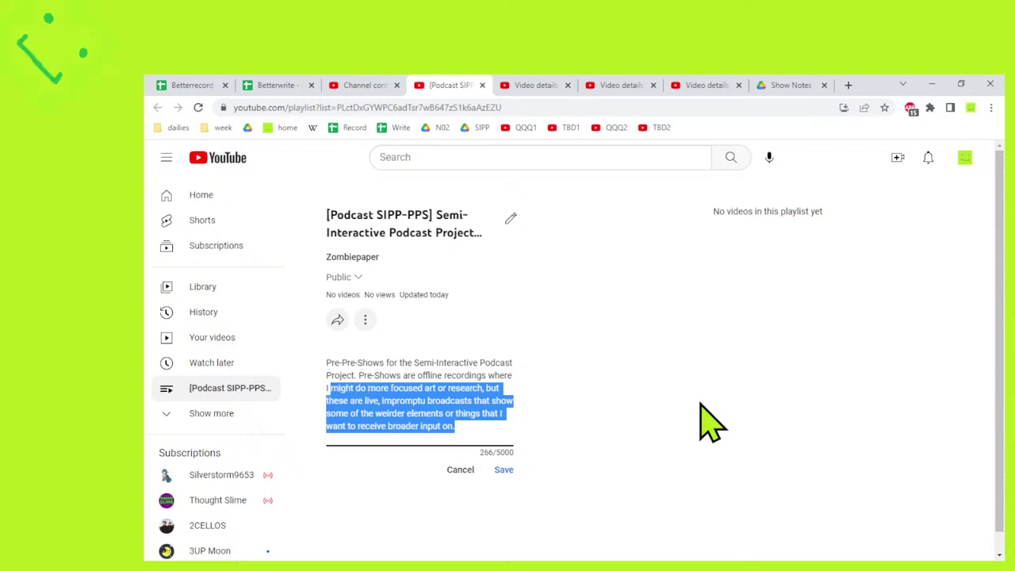
pyautogui.hotkey('ctrl', 'shift', 'Left')
pyautogui.hotkey('ctrl', 'shift', 'Left')
pyautogui.hotkey('ctrl', 'shift', 'Left')
pyautogui.hotkey('ctrl', 'shift', 'Left')
pyautogui.hotkey('ctrl', 'shift', 'Left')
pyautogui.hotkey('ctrl', 'shift', 'Left')
pyautogui.hotkey('ctrl', 'shift', 'Left')
pyautogui.hotkey('ctrl', 'c')
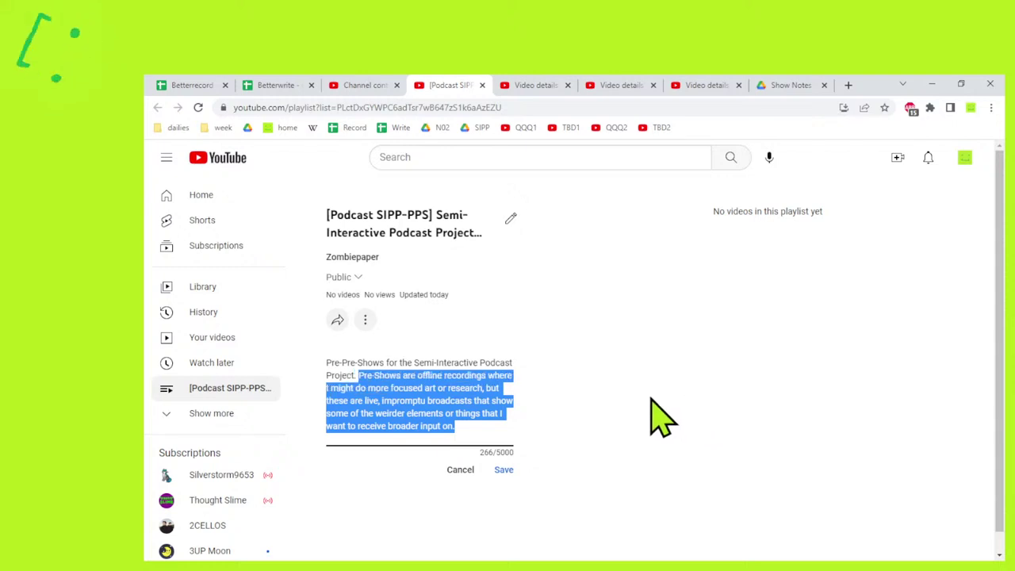
pyautogui.click(504, 469)
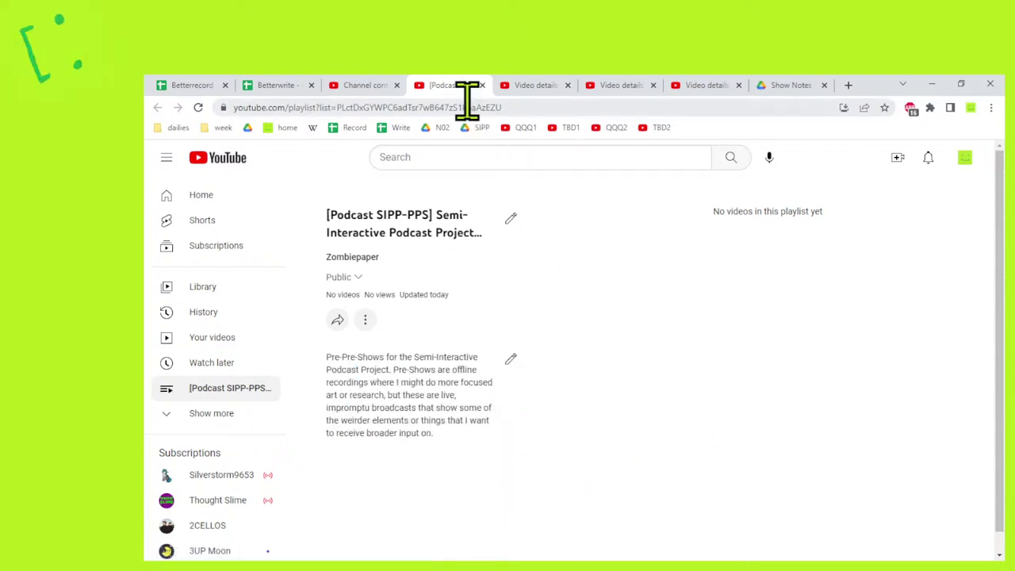
pyautogui.hotkey('ctrl', 'w')
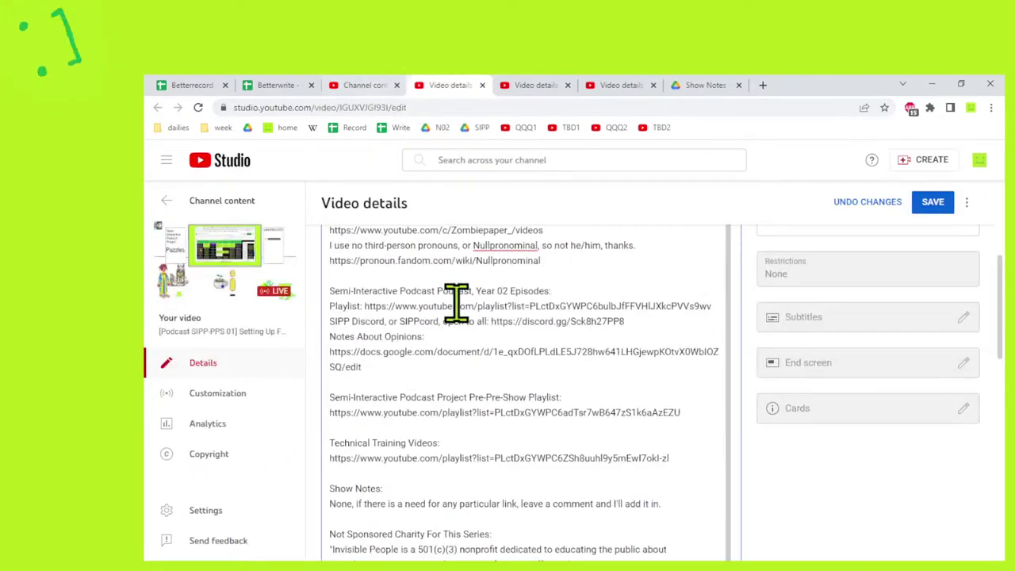
# Paste the Pre-Shows sentence and start the paragraph about cancelling the Lunar New Year episode.
pyautogui.scroll(5, 496, 468)
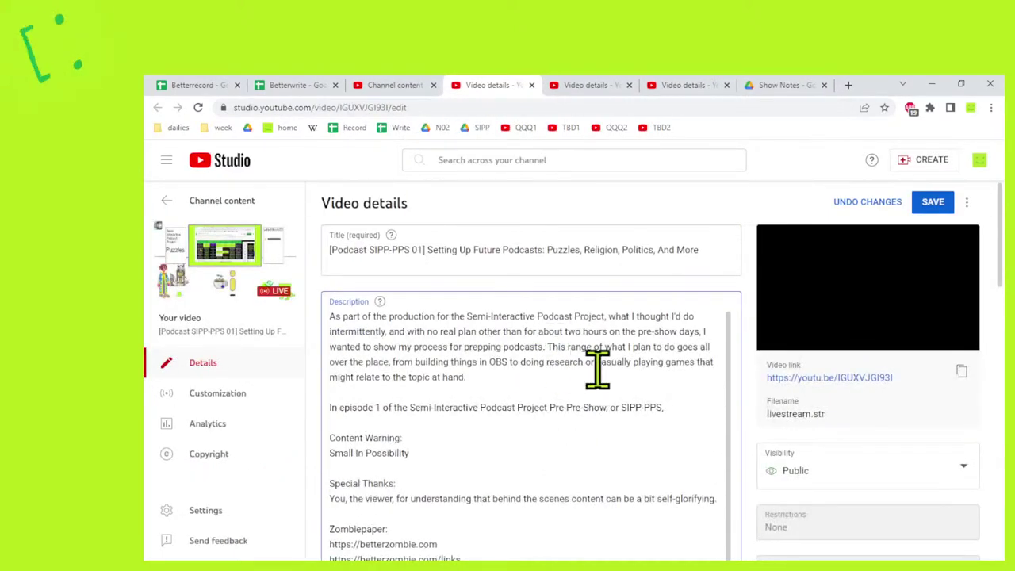
pyautogui.hotkey('ctrl', 'v')
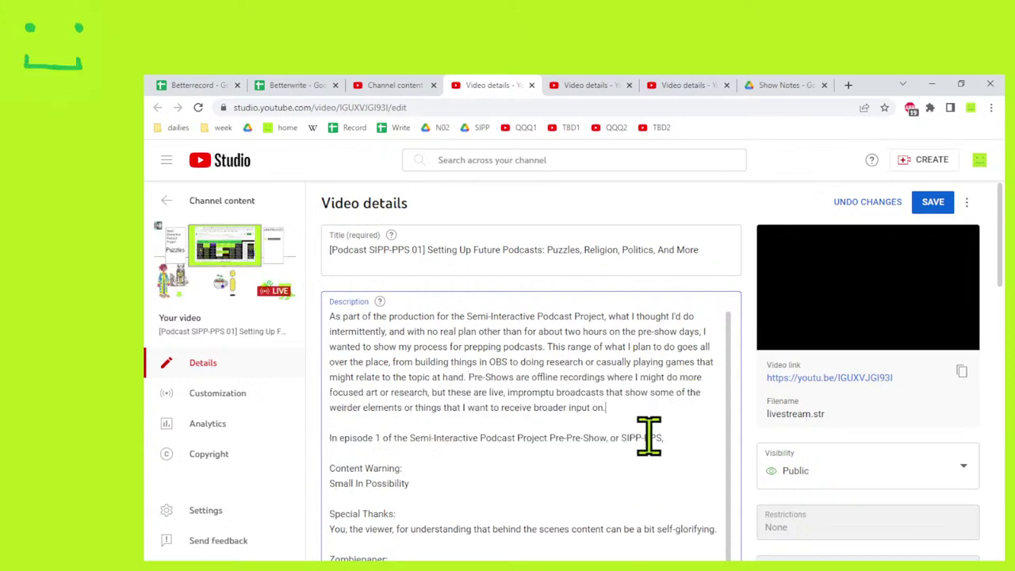
pyautogui.click(683, 439)
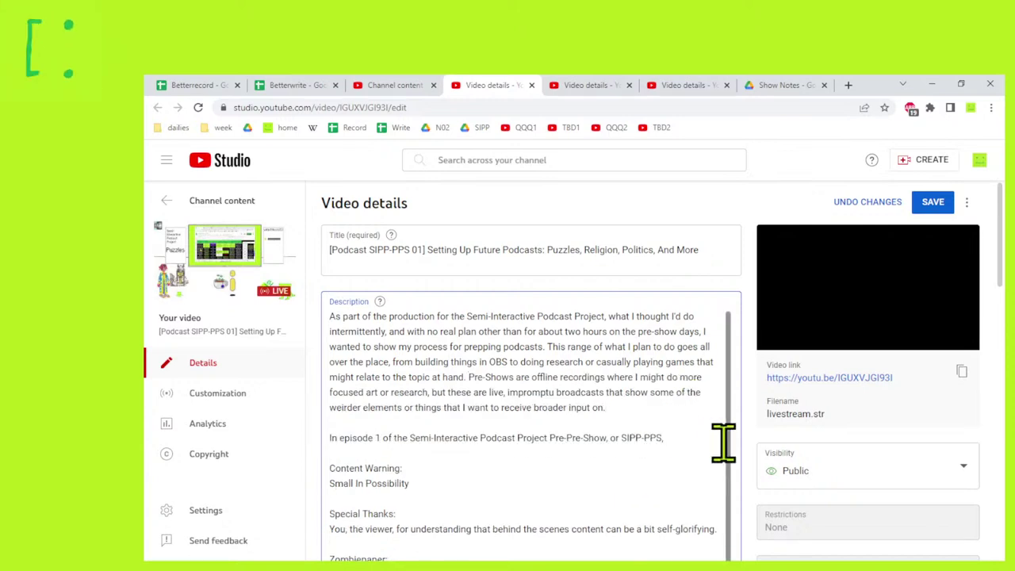
pyautogui.write('I thoug')
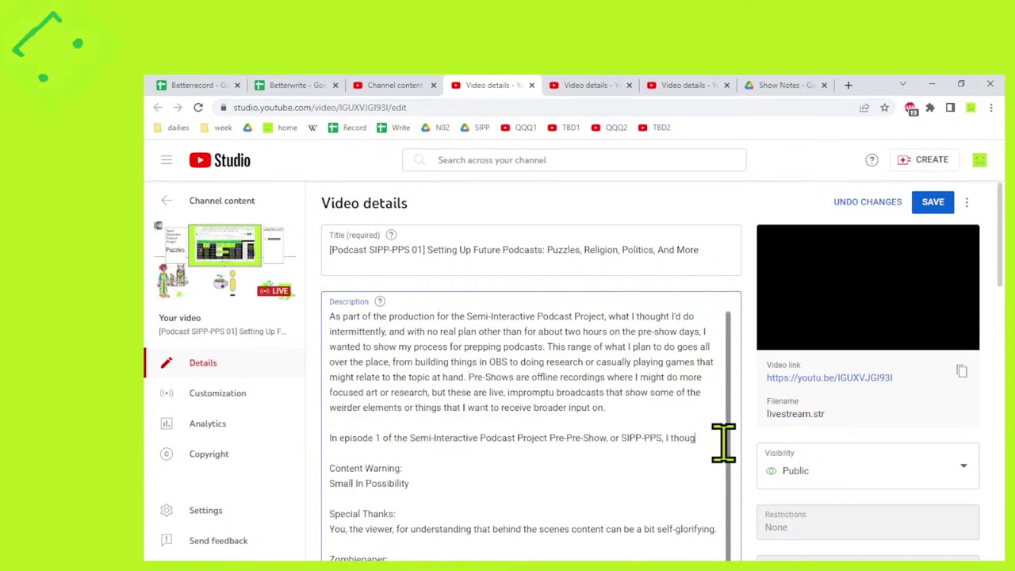
pyautogui.write('ht of doing')
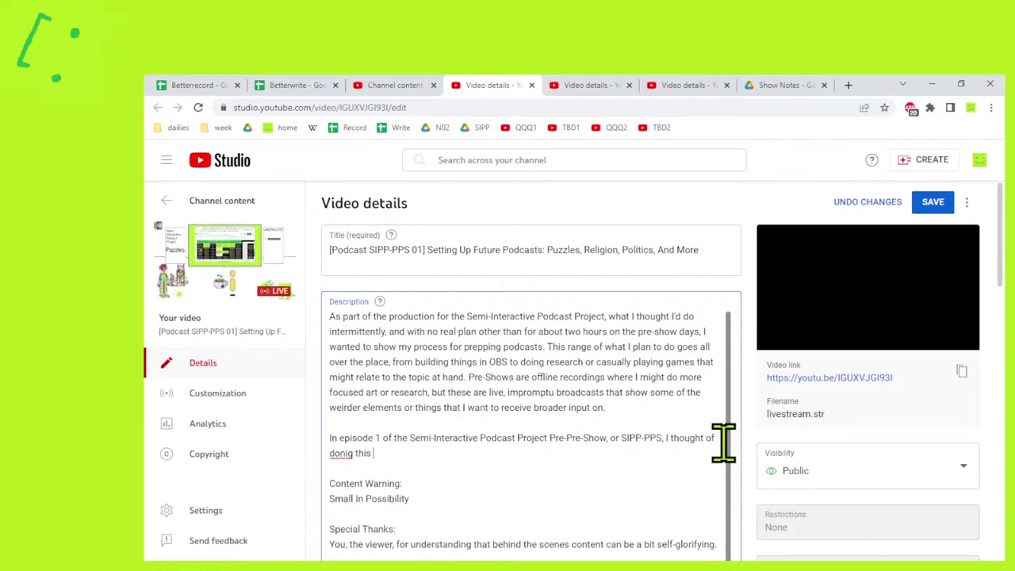
pyautogui.press('BackSpace')
pyautogui.press('BackSpace')
pyautogui.press('BackSpace')
pyautogui.press('BackSpace')
pyautogui.press('BackSpace')
pyautogui.press('BackSpace')
pyautogui.press('BackSpace')
pyautogui.press('BackSpace')
pyautogui.write('doing')
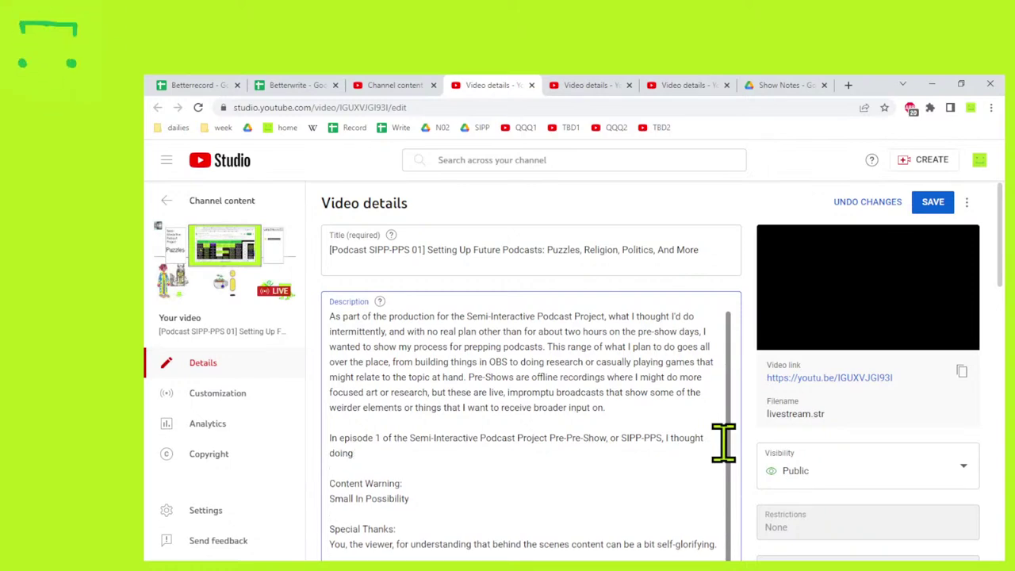
pyautogui.press('BackSpace')
pyautogui.press('BackSpace')
pyautogui.press('BackSpace')
pyautogui.press('BackSpace')
pyautogui.press('BackSpace')
pyautogui.write('of doing th')
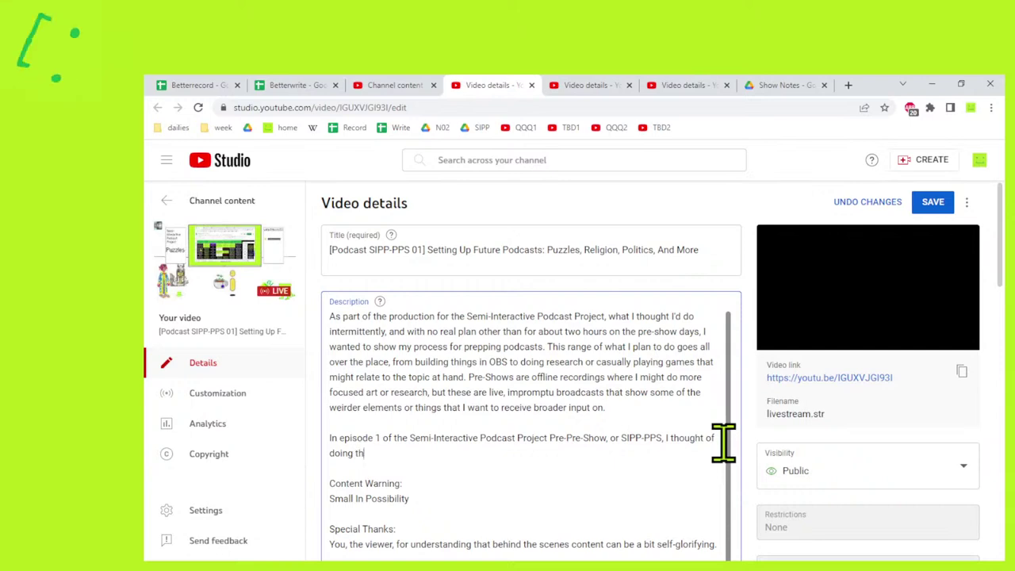
pyautogui.write('is a few days ago afte')
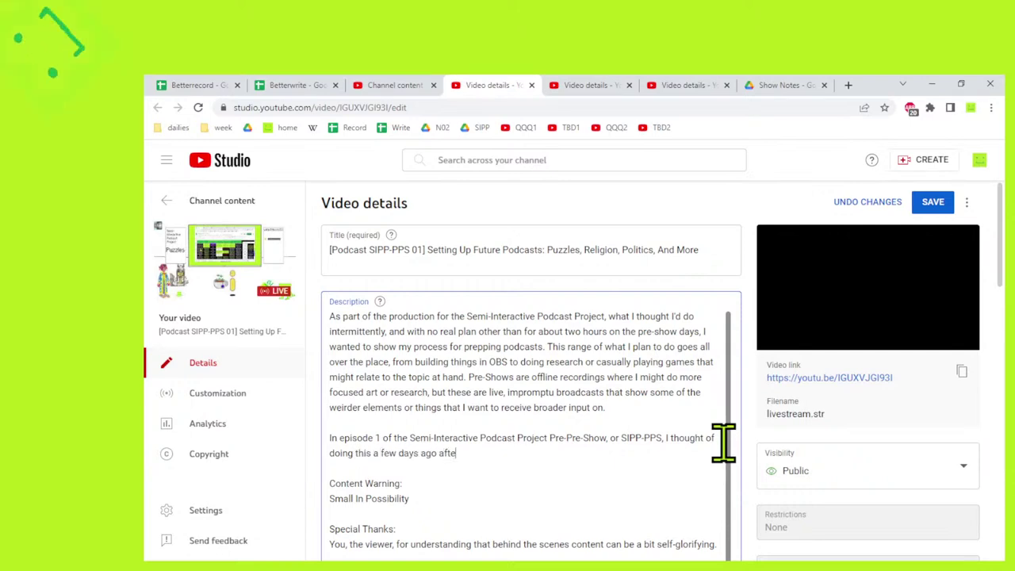
pyautogui.write('r we decided')
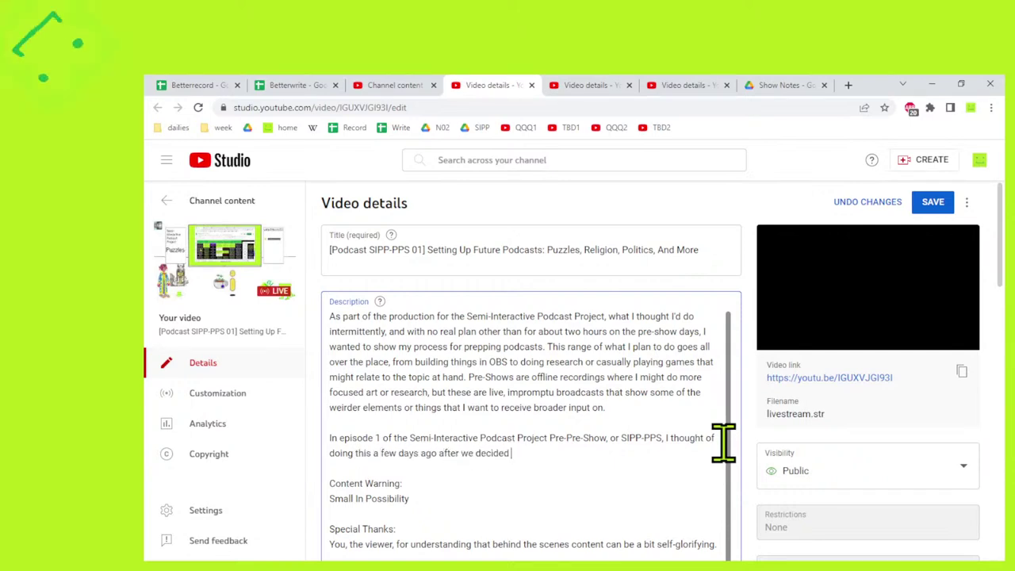
pyautogui.write(' to canc')
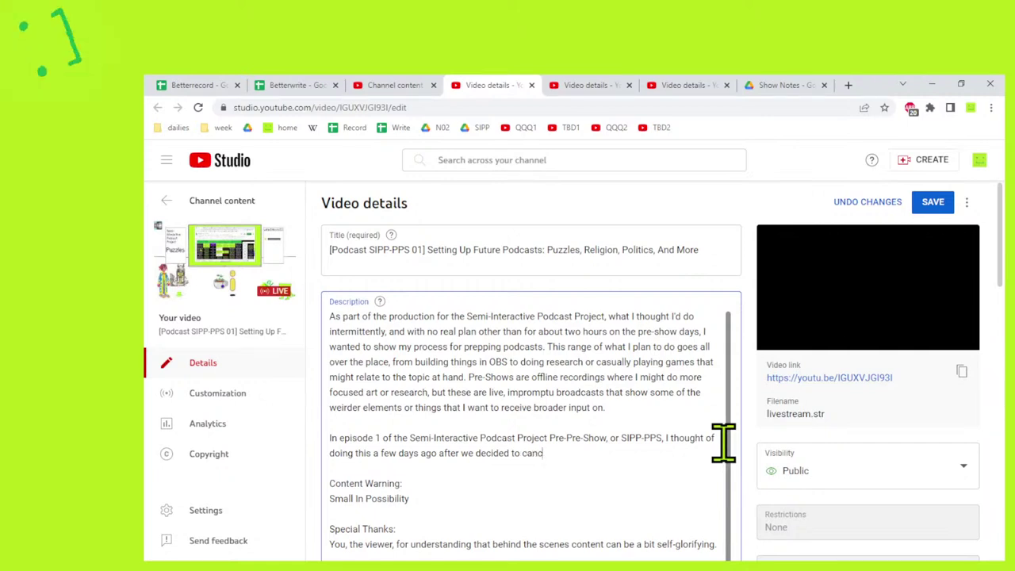
pyautogui.write('el the Lunar Near ')
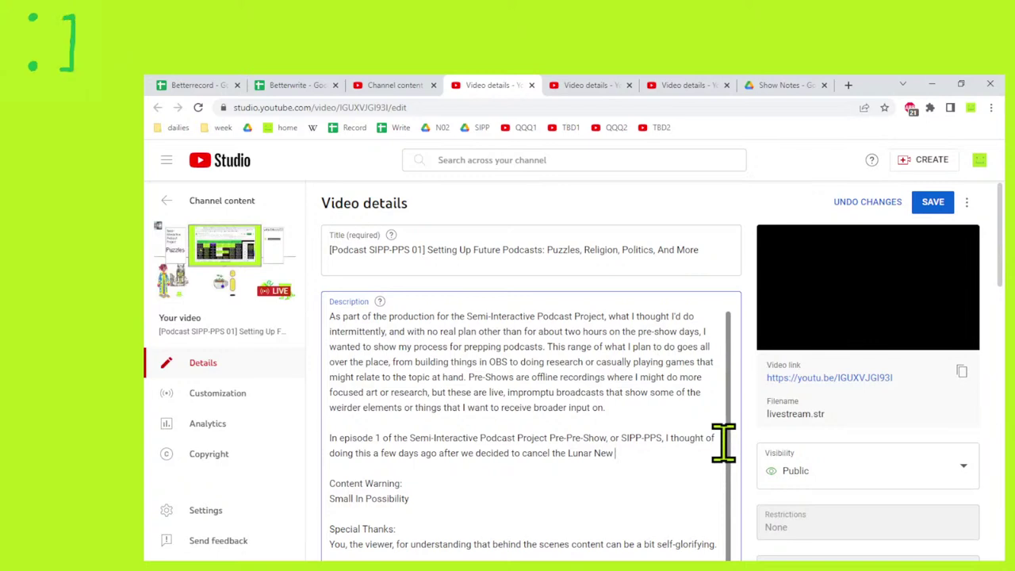
pyautogui.write('Year episode')
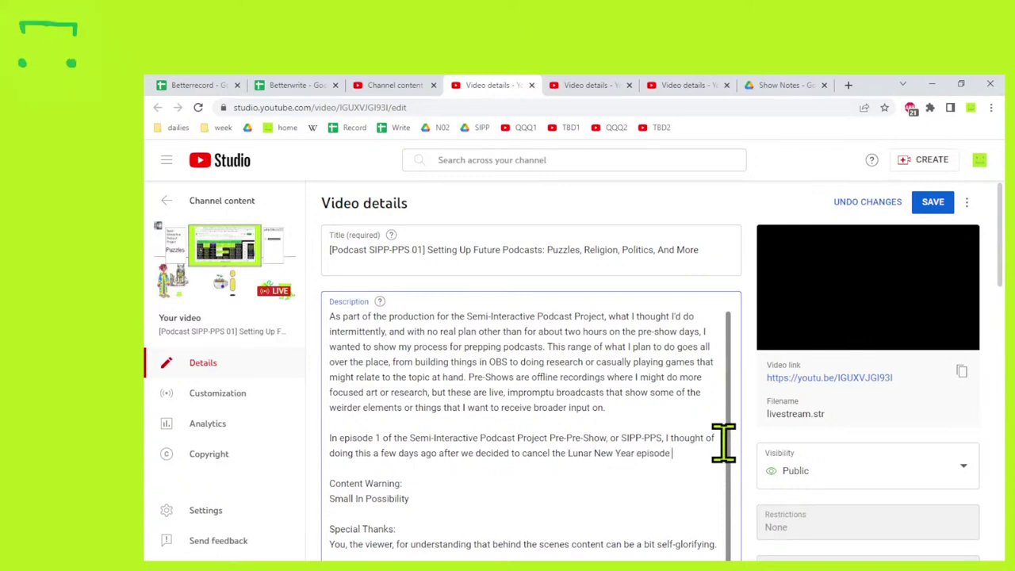
pyautogui.write(' and I had a weekend')
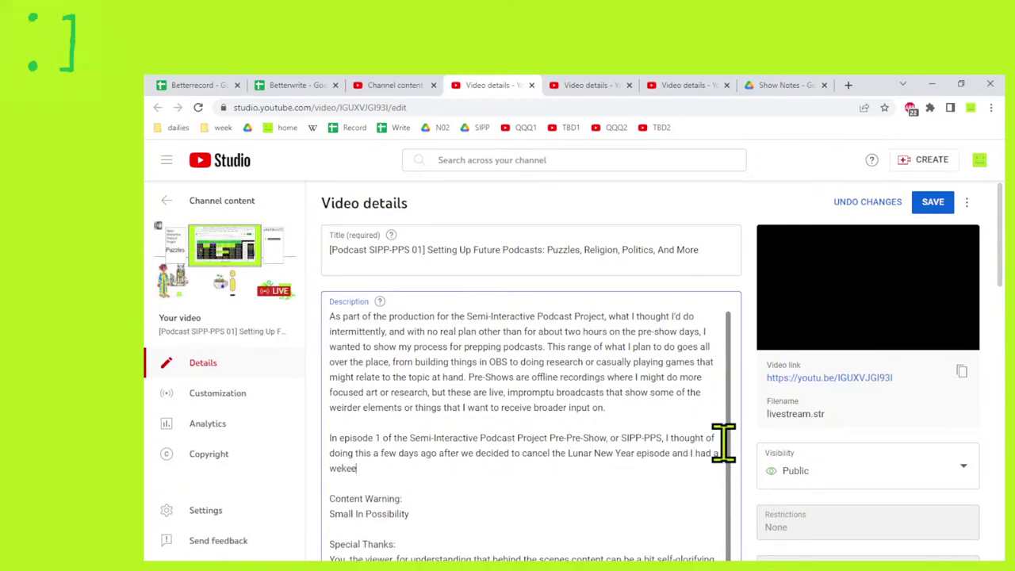
# Continue with the free weekend of videos and the description being written live.
pyautogui.hotkey('ctrl', 'BackSpace')
pyautogui.write('weekend of')
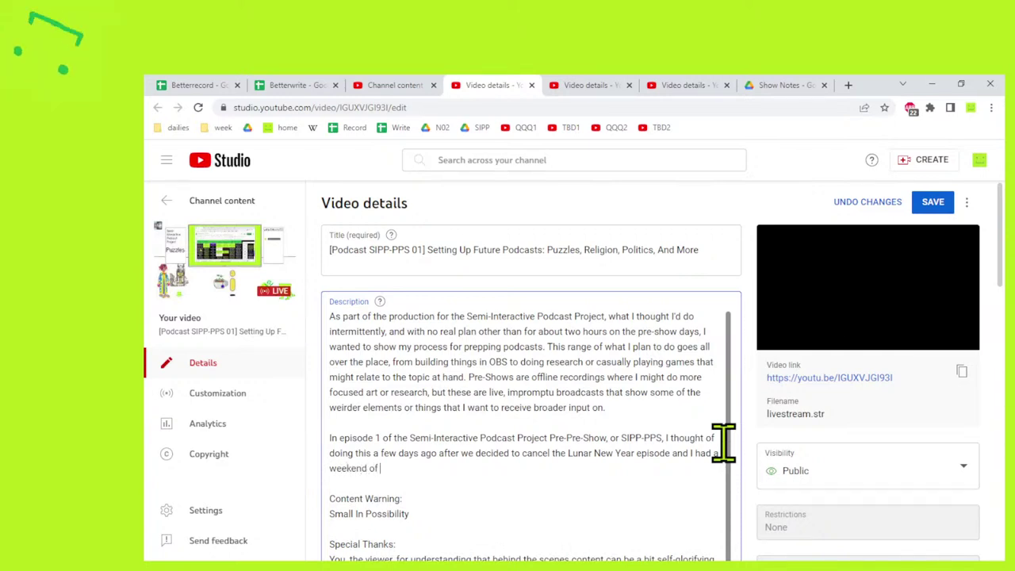
pyautogui.write(' videos that ')
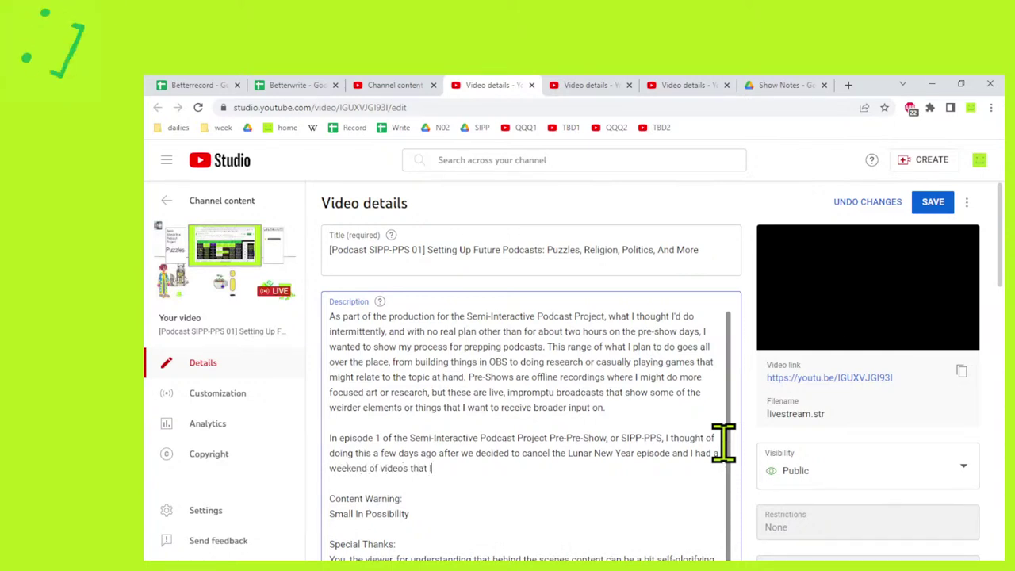
pyautogui.write('I could fill with what')
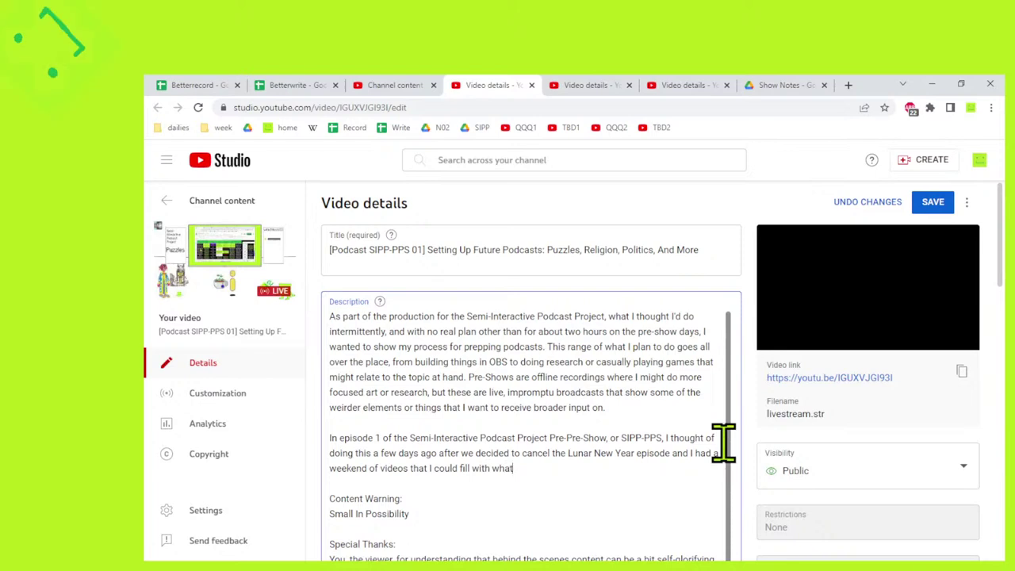
pyautogui.write('ever I wanted. ')
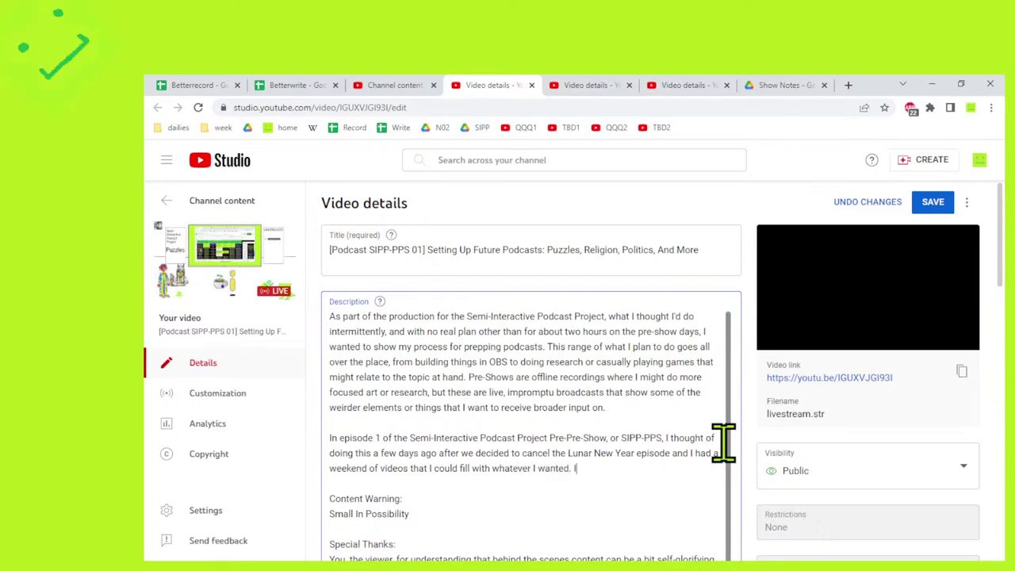
pyautogui.write('In this episode, ')
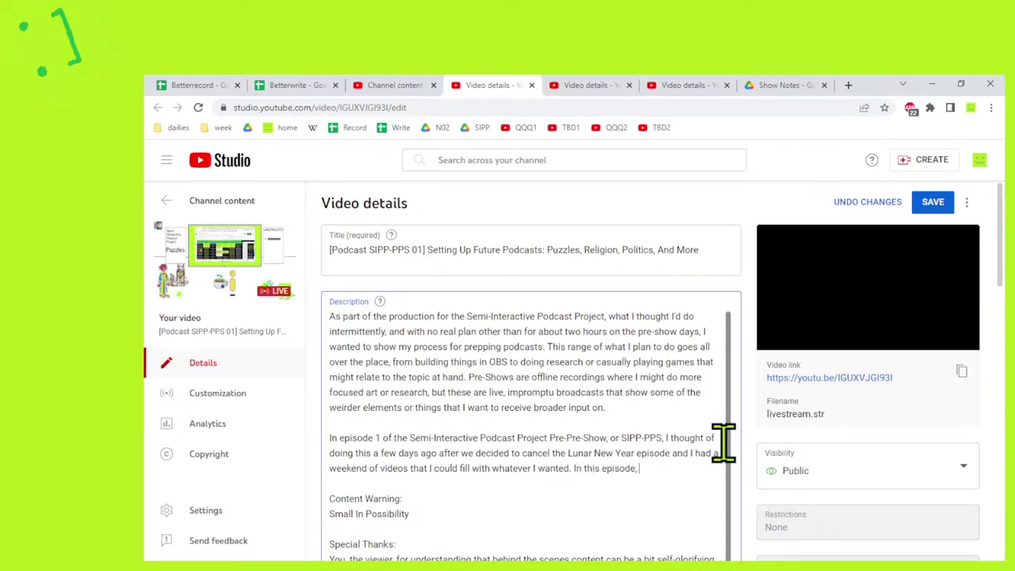
pyautogui.write('with part of this')
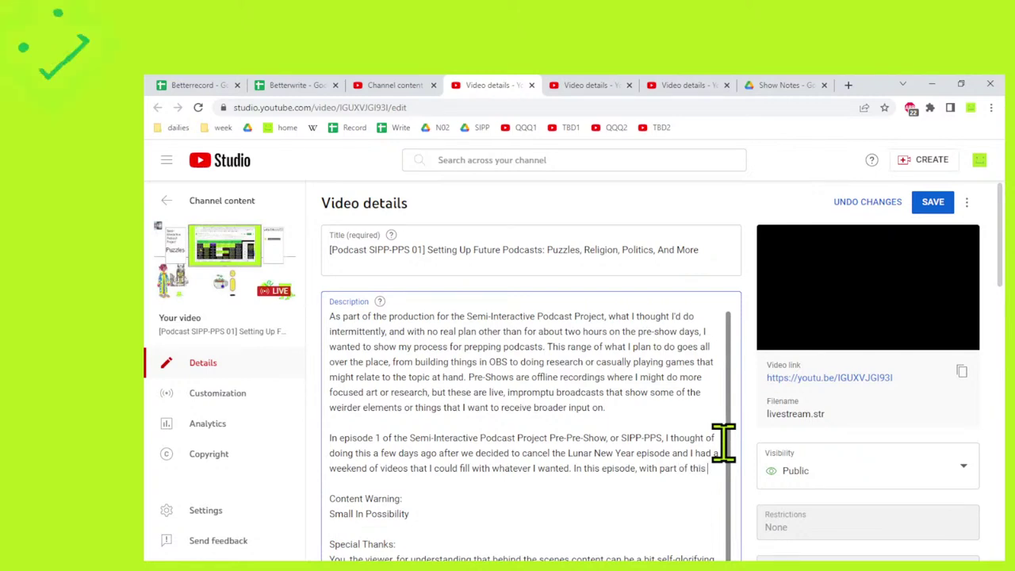
pyautogui.write(" episode's")
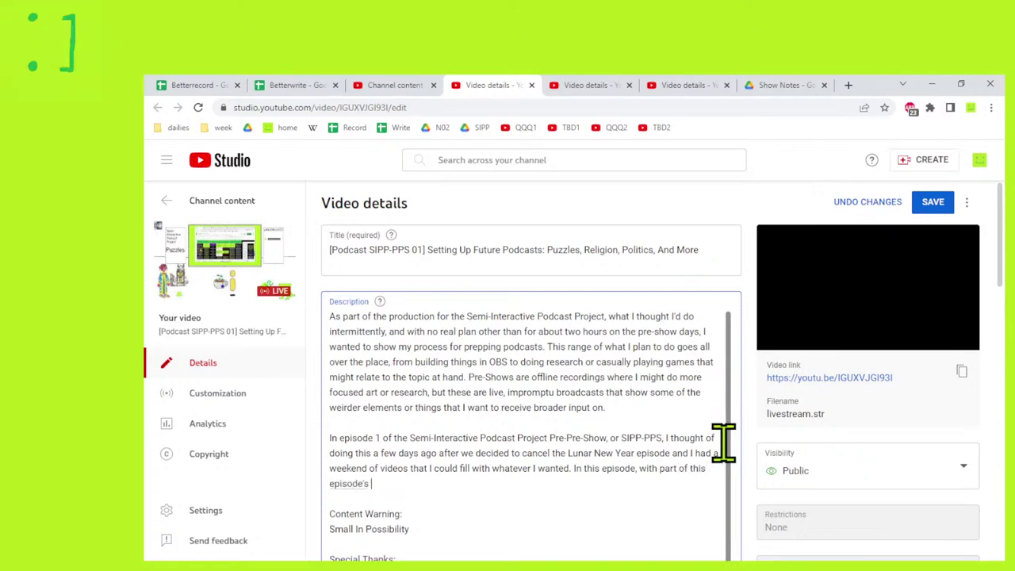
pyautogui.press('BackSpace')
pyautogui.press('BackSpace')
pyautogui.press('BackSpace')
pyautogui.press('BackSpace')
pyautogui.press('BackSpace')
pyautogui.press('BackSpace')
pyautogui.press('BackSpace')
pyautogui.press('BackSpace')
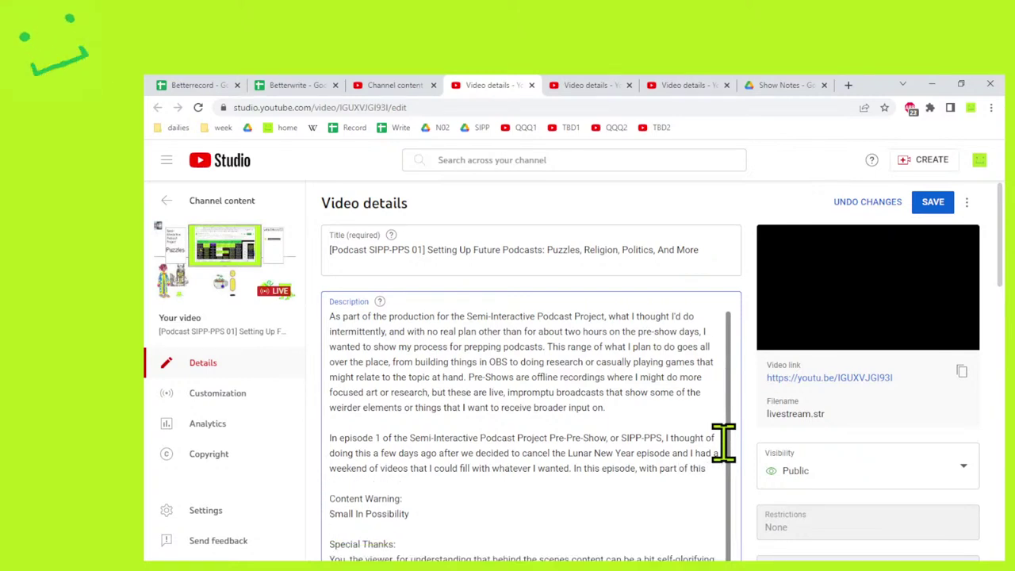
pyautogui.write("e's descr")
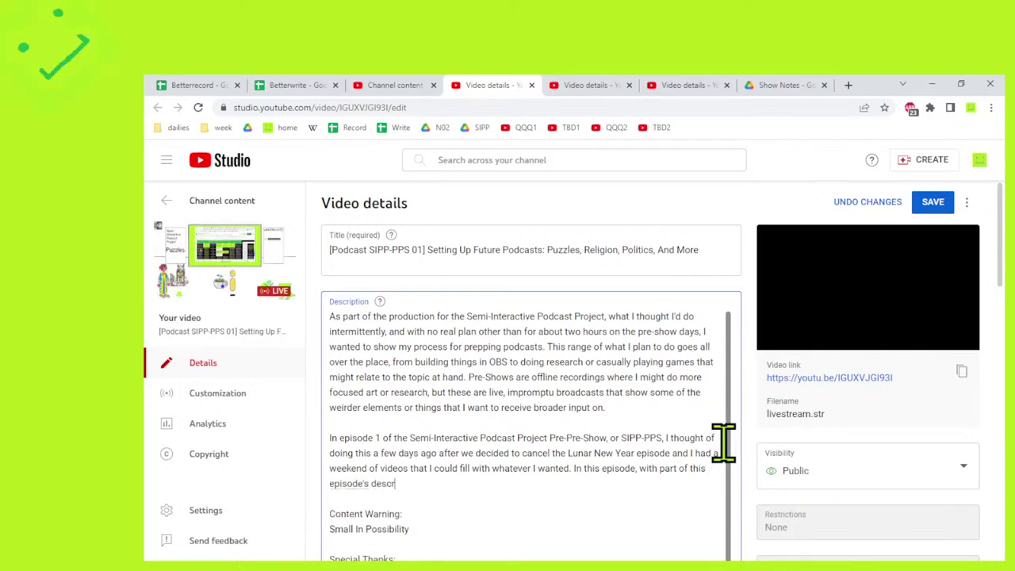
pyautogui.write('iption beting')
pyautogui.press('BackSpace')
pyautogui.press('BackSpace')
pyautogui.press('BackSpace')
pyautogui.press('BackSpace')
pyautogui.write('art of th')
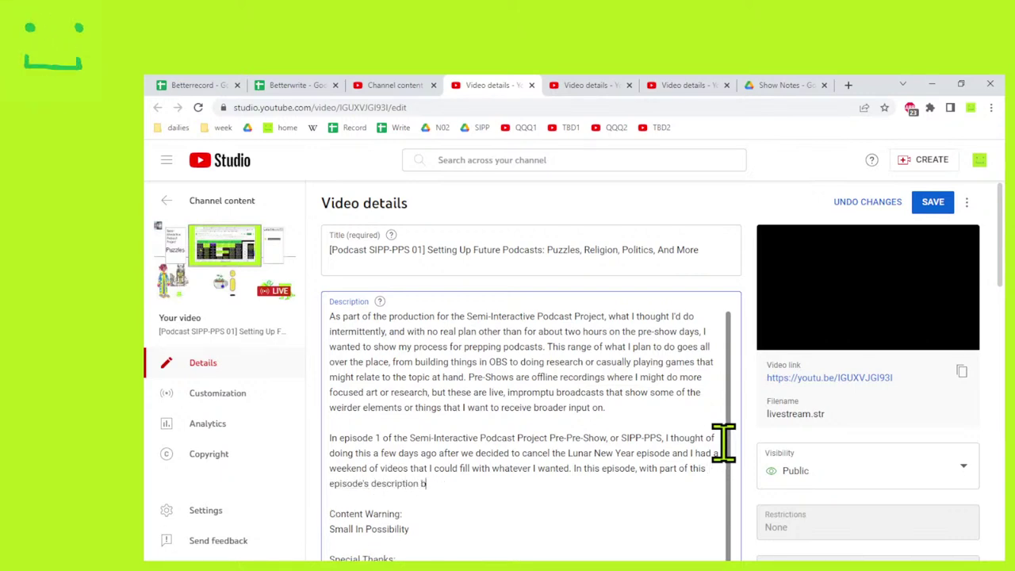
pyautogui.write("is episode's description being written live, I walked thro")
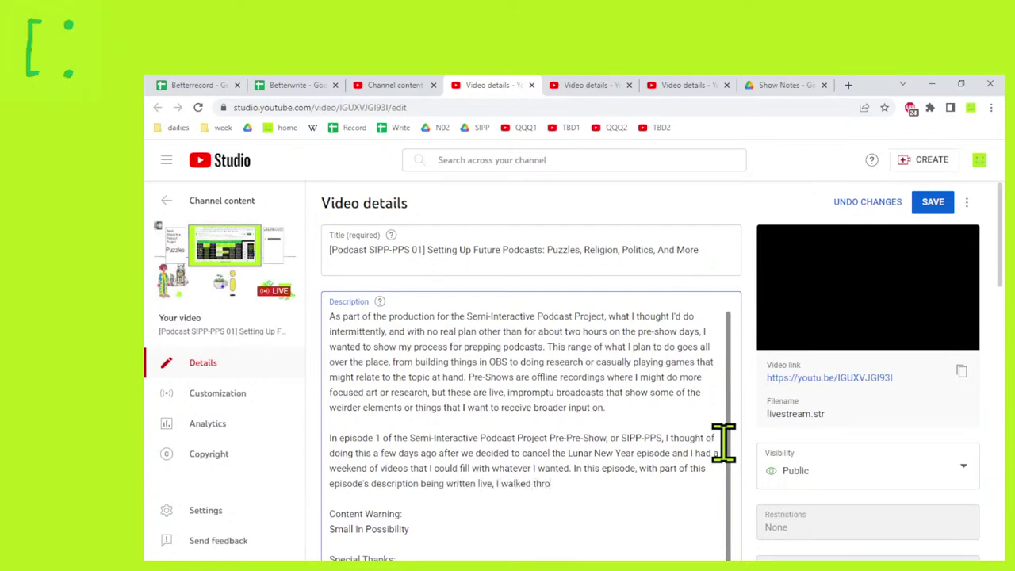
pyautogui.write('ugh the pre')
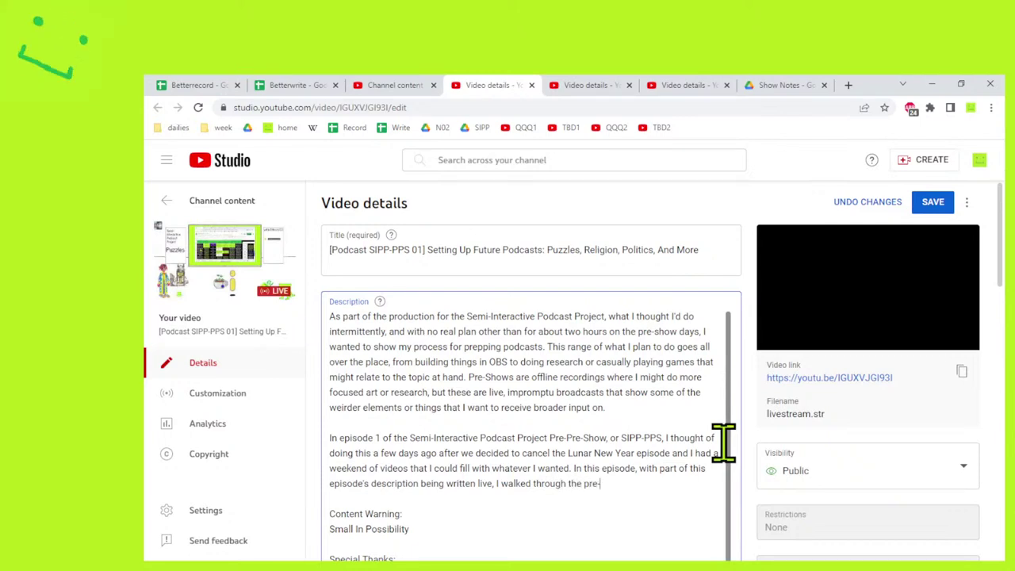
pyautogui.write('-production for thre')
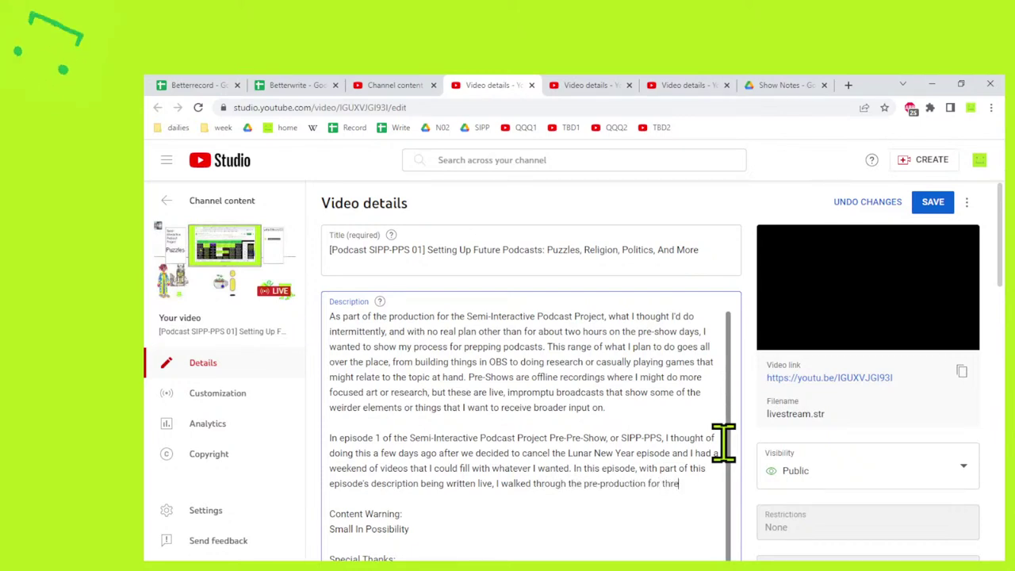
pyautogui.write("e podcasts that we're")
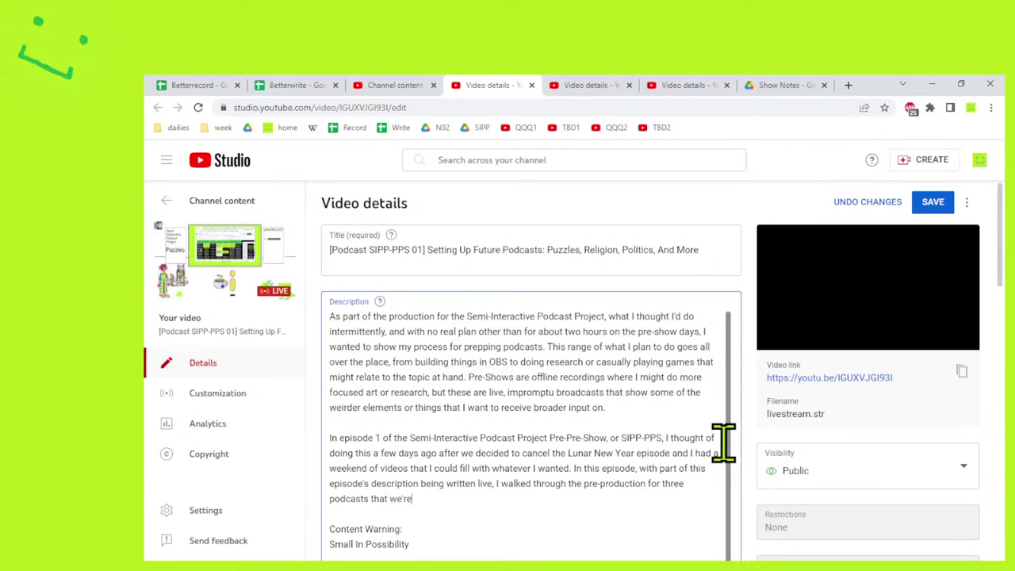
pyautogui.write(' planning to ')
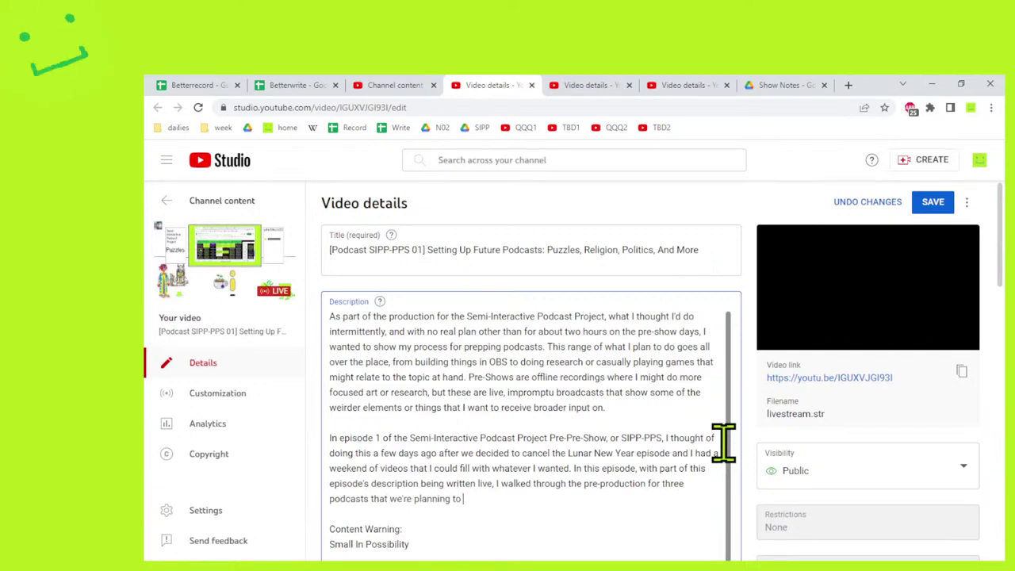
pyautogui.write('do over the next few weeks.')
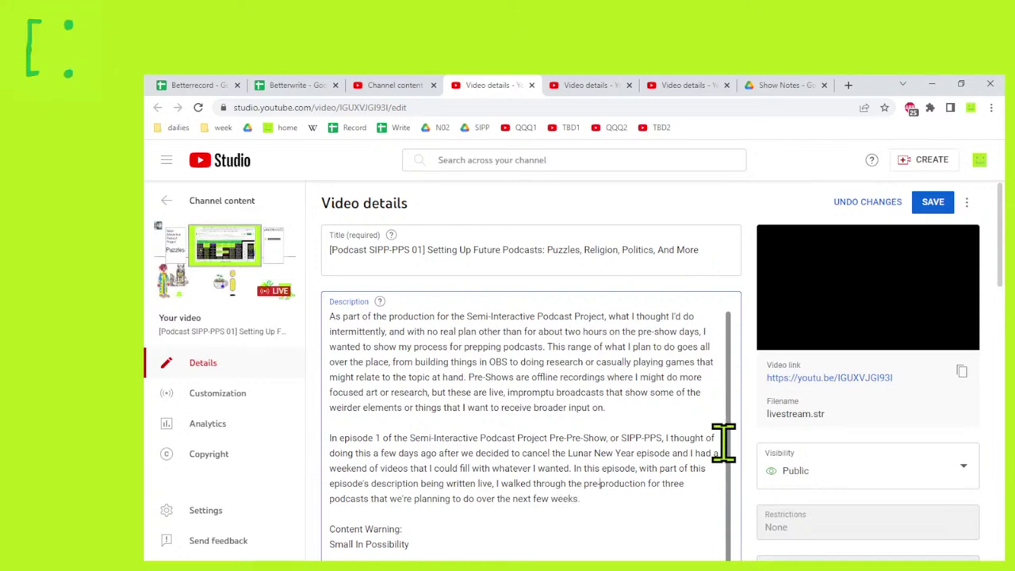
# Change 'three' to 'four' and 'few weeks' to 'month', finish the sentence, and save.
pyautogui.hotkey('ctrl', 'Left')
pyautogui.hotkey('ctrl', 'Left')
pyautogui.hotkey('ctrl', 'Left')
pyautogui.hotkey('ctrl', 'Left')
pyautogui.hotkey('ctrl', 'Left')
pyautogui.hotkey('ctrl', 'Left')
pyautogui.hotkey('ctrl', 'Left')
pyautogui.hotkey('ctrl', 'Left')
pyautogui.hotkey('ctrl', 'Left')
pyautogui.hotkey('ctrl', 'Left')
pyautogui.hotkey('ctrl', 'Left')
pyautogui.hotkey('ctrl', 'Left')
pyautogui.hotkey('ctrl', 'shift', 'Right')
pyautogui.write('four')
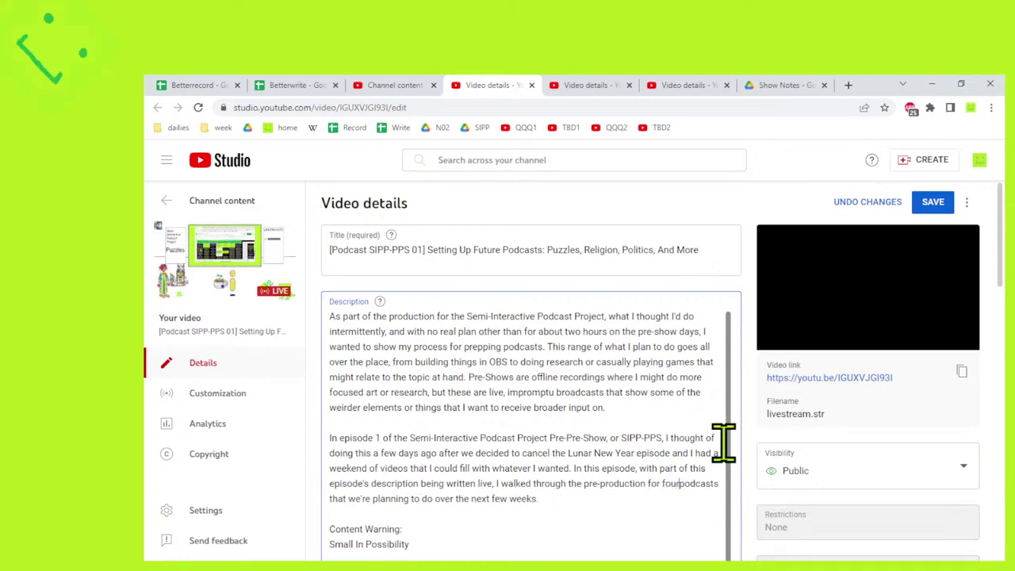
pyautogui.press('End')
pyautogui.press('BackSpace')
pyautogui.hotkey('ctrl', 'shift', 'Left')
pyautogui.hotkey('ctrl', 'shift', 'Left')
pyautogui.write('month')
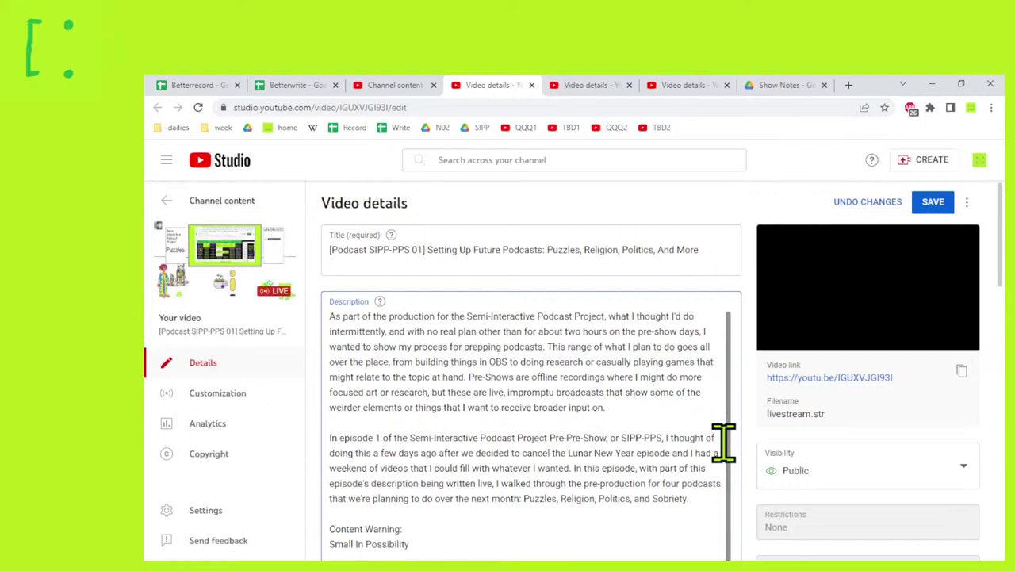
pyautogui.write('vy topics, especially the puzzles topic.')
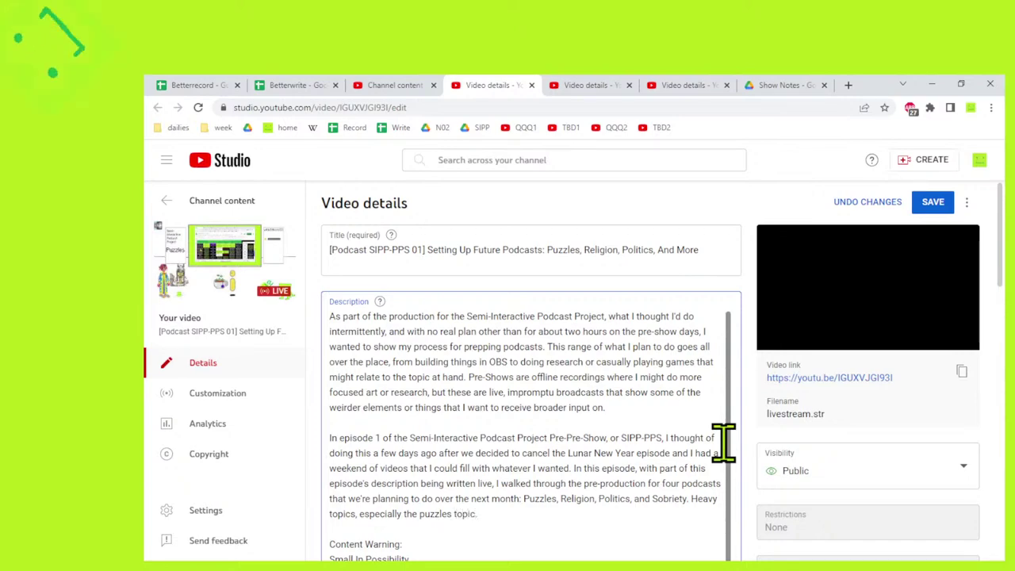
pyautogui.scroll(-3, 693, 399)
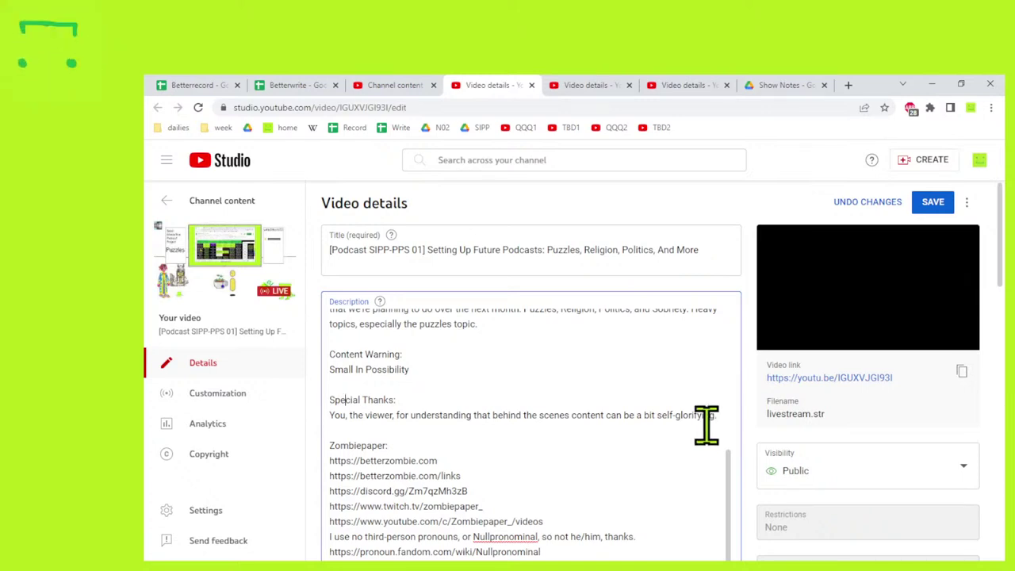
pyautogui.click(932, 202)
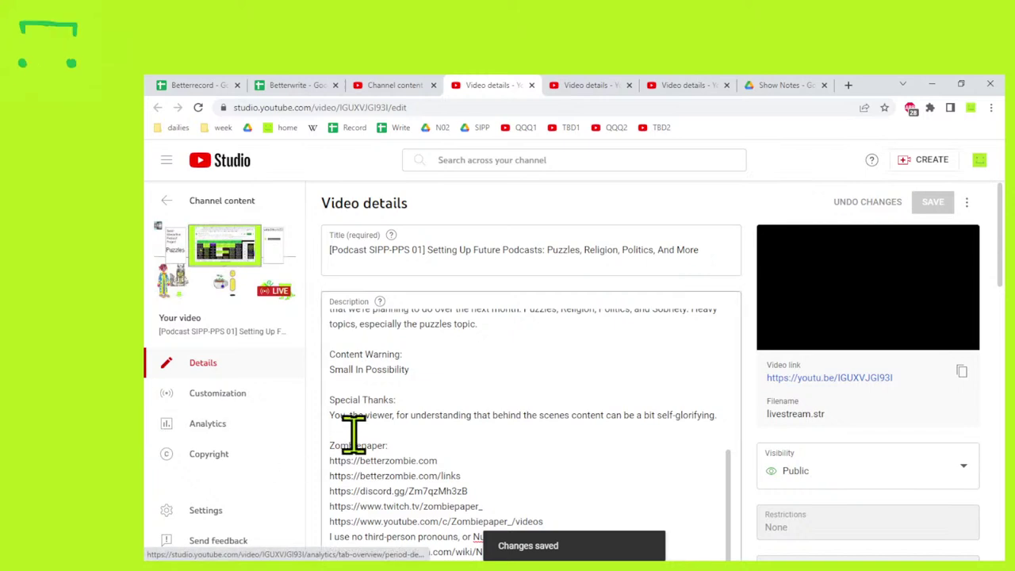
# Extend Special Thanks to the pre-recorded '[in front] of that live studio audience' VOD viewer.
pyautogui.moveTo(331, 415); pyautogui.dragTo(537, 414)
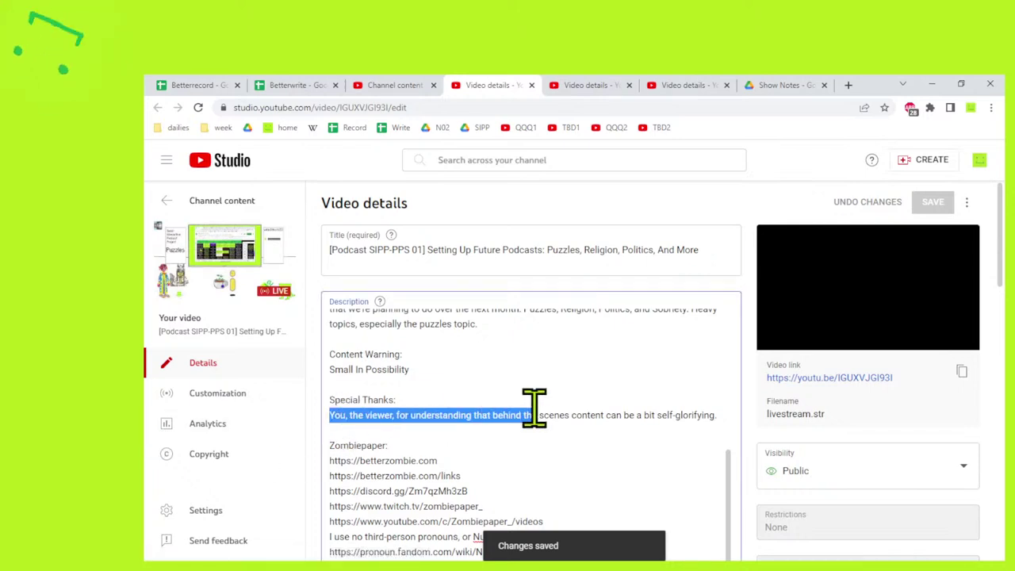
pyautogui.doubleClick(379, 414)
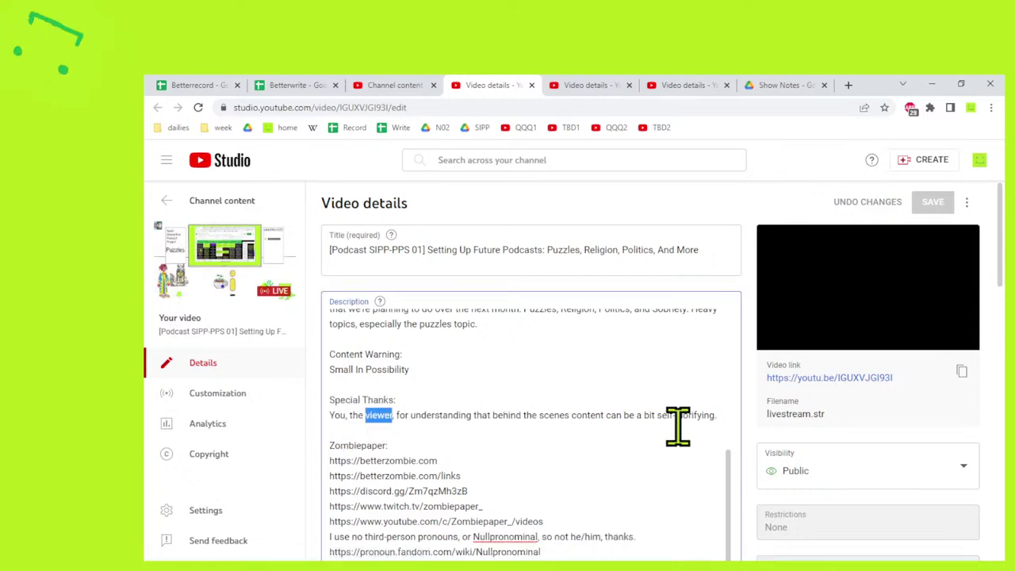
pyautogui.hotkey('ctrl', 'v')
pyautogui.hotkey('ctrl', 'z')
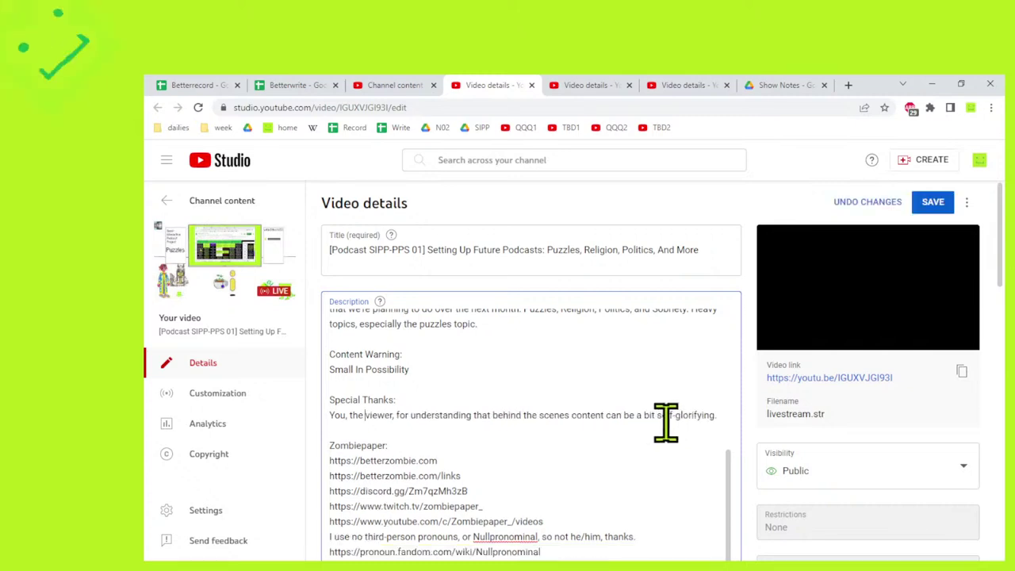
pyautogui.write('live stu')
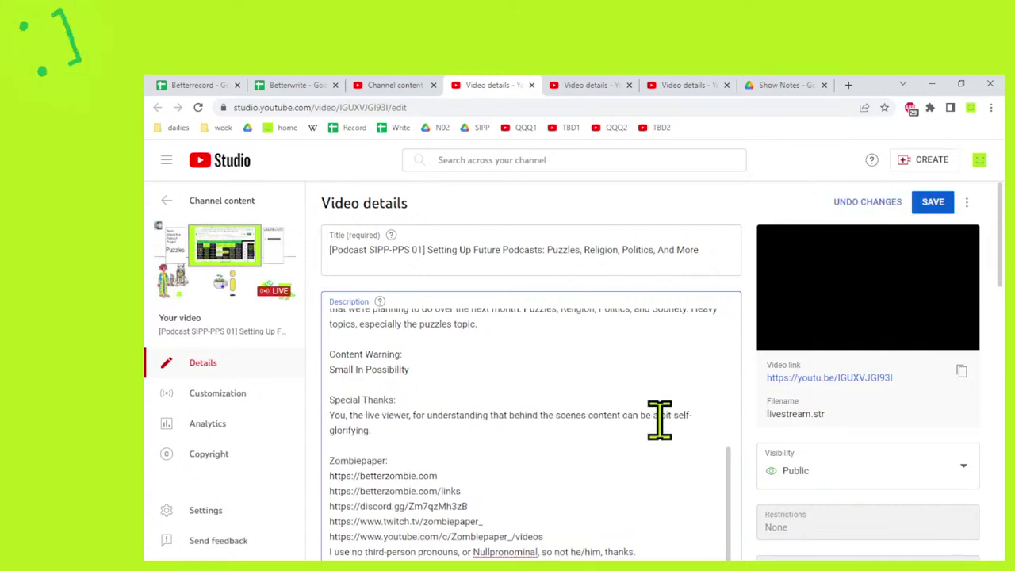
pyautogui.write('dio audience')
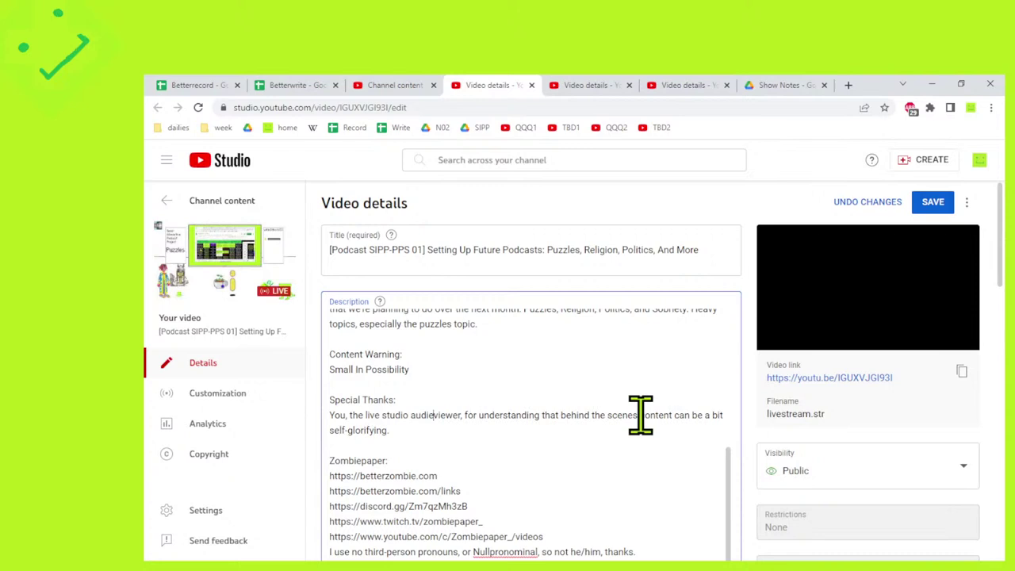
pyautogui.hotkey('ctrl', 'Right')
pyautogui.write('or the ')
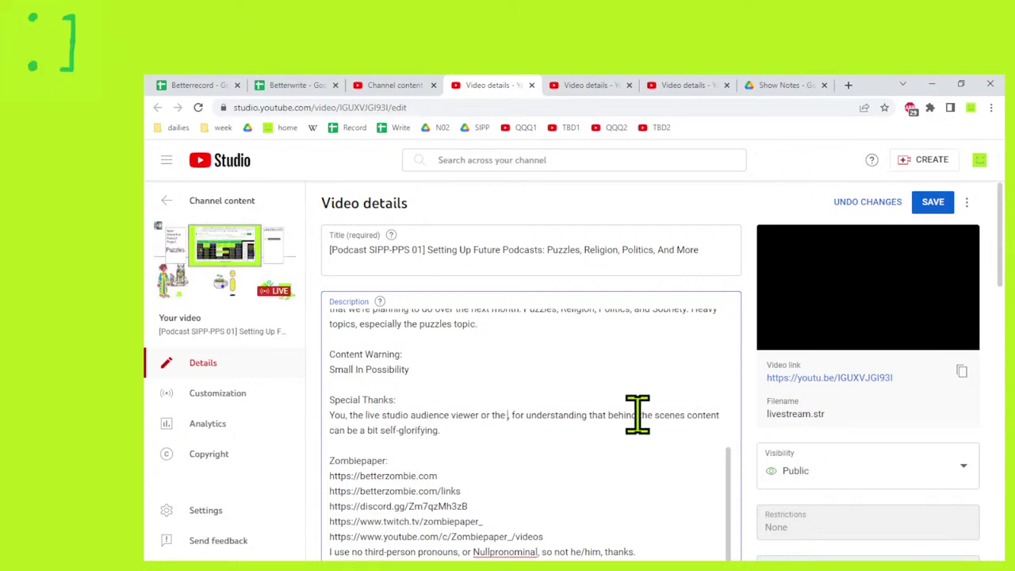
pyautogui.write('pre-recorded')
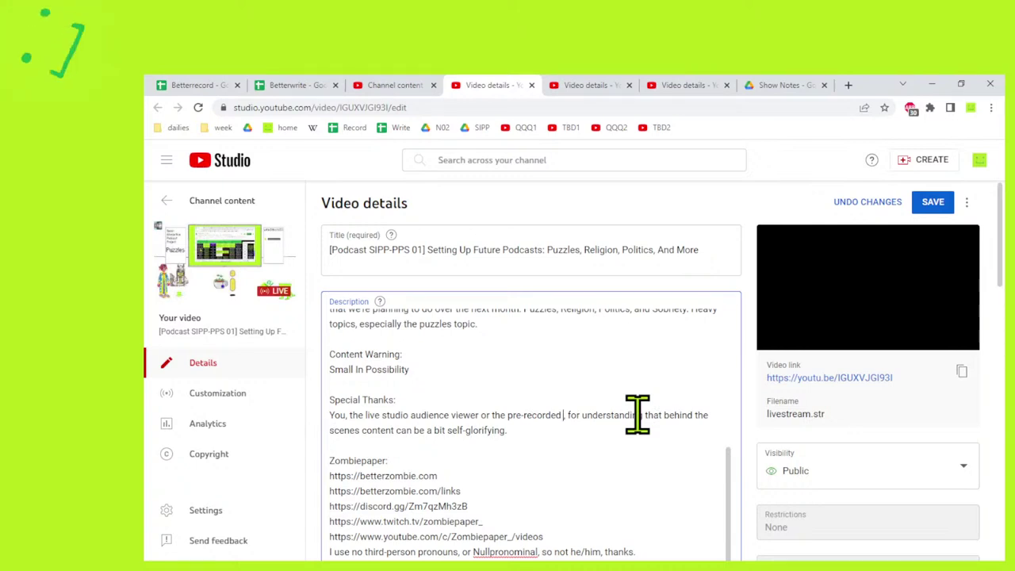
pyautogui.write(' [in front]')
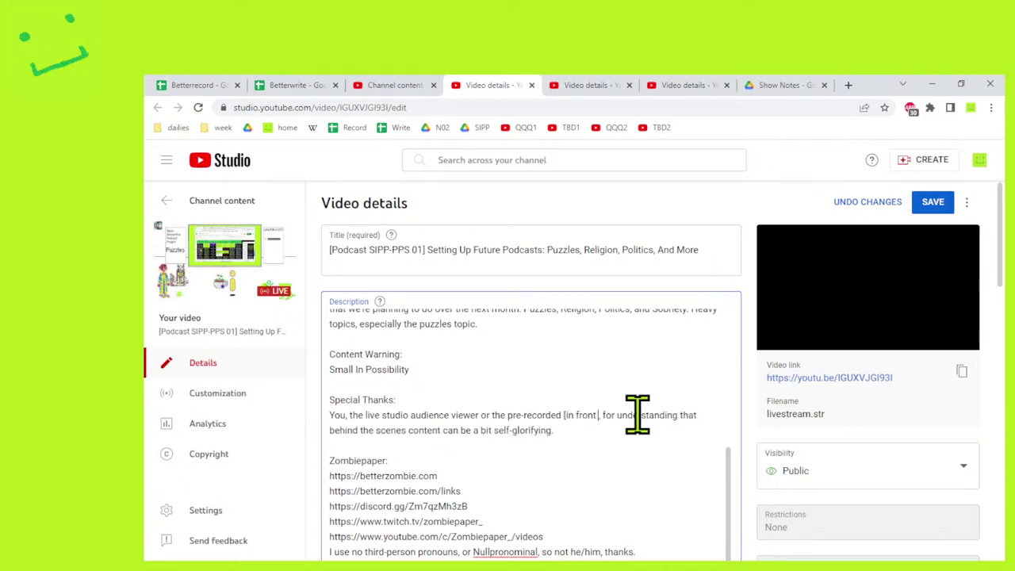
pyautogui.write(' of that li')
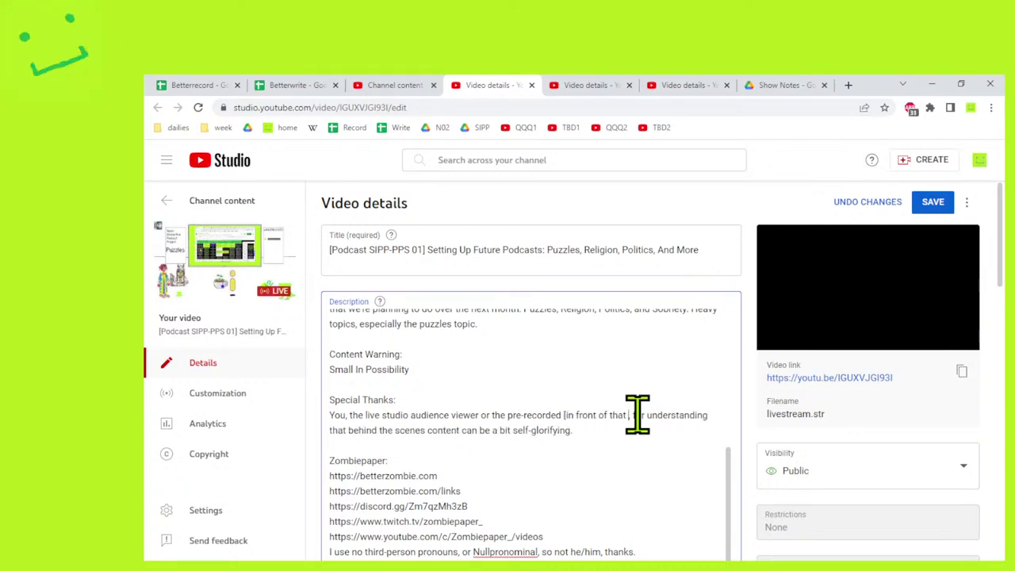
pyautogui.write('ve studio a')
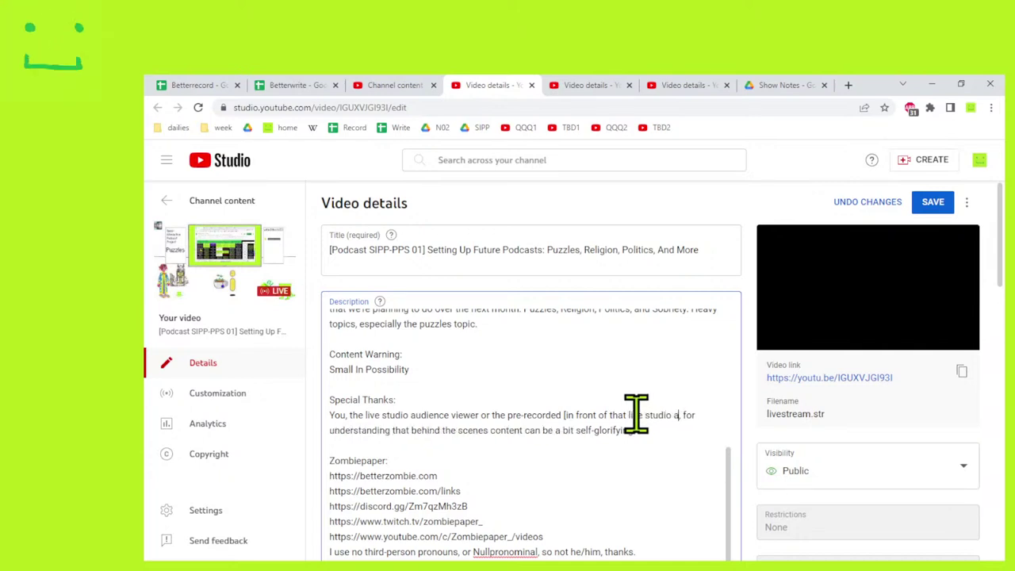
pyautogui.write('udience')
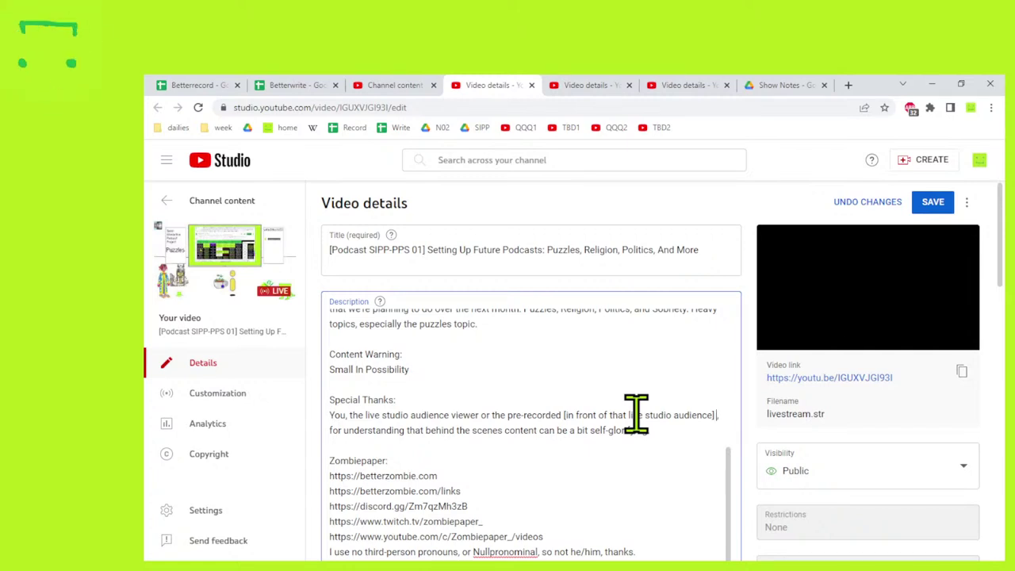
pyautogui.write(' VOD watche')
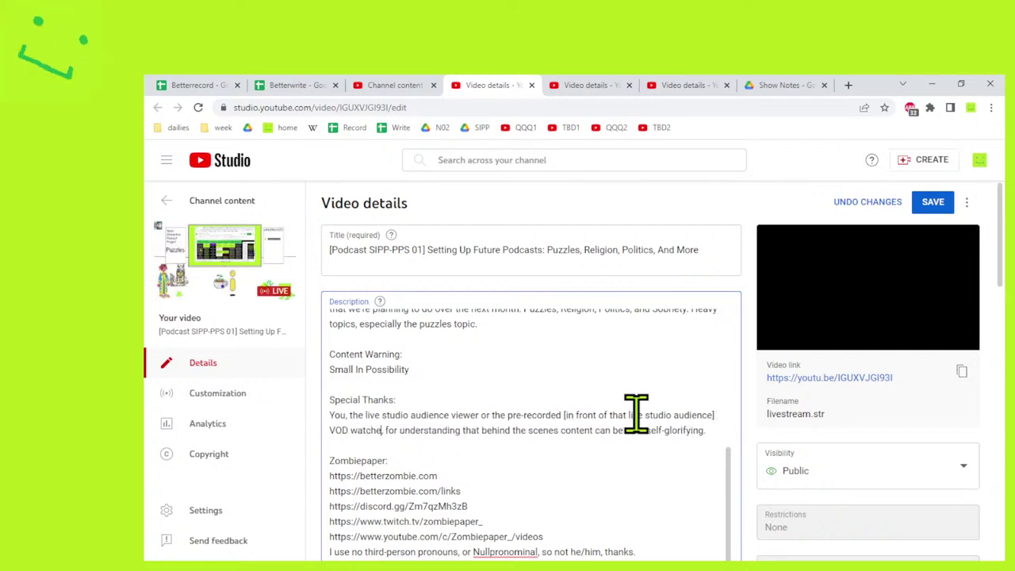
pyautogui.press('BackSpace')
pyautogui.press('BackSpace')
pyautogui.press('BackSpace')
pyautogui.press('BackSpace')
pyautogui.press('BackSpace')
pyautogui.press('BackSpace')
pyautogui.write('viewer')
# Insert 'a bit' before 'self-glorifying', select the sentence's end, and save the description.
pyautogui.click(634, 428)
pyautogui.write('a bit')
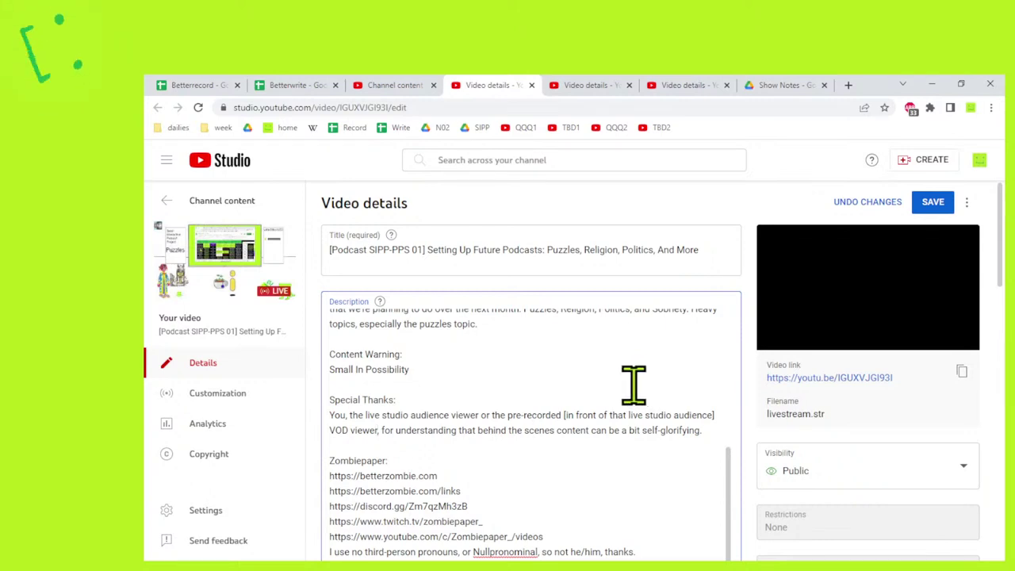
pyautogui.moveTo(705, 428); pyautogui.dragTo(481, 430)
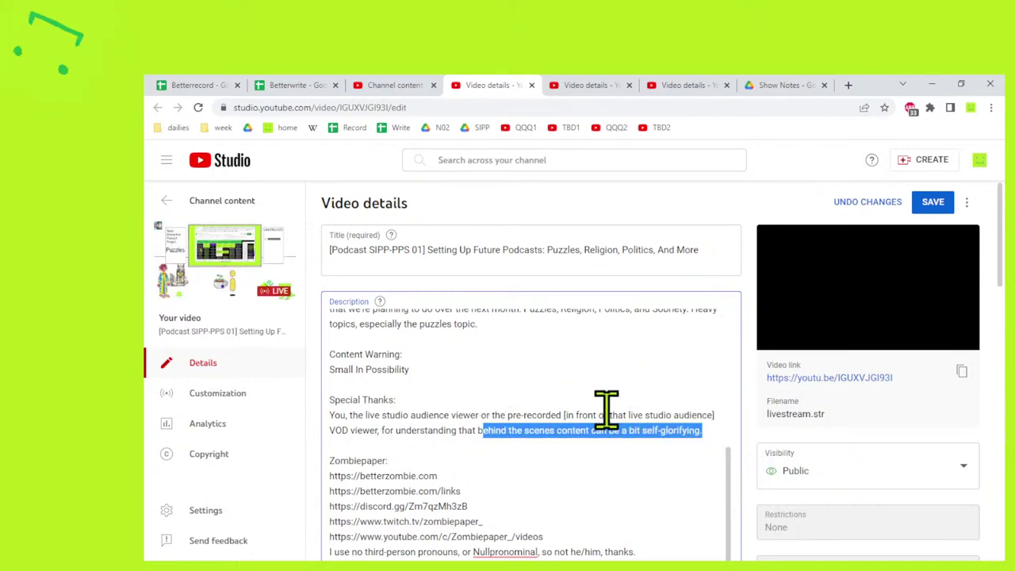
pyautogui.scroll(-1, 604, 411)
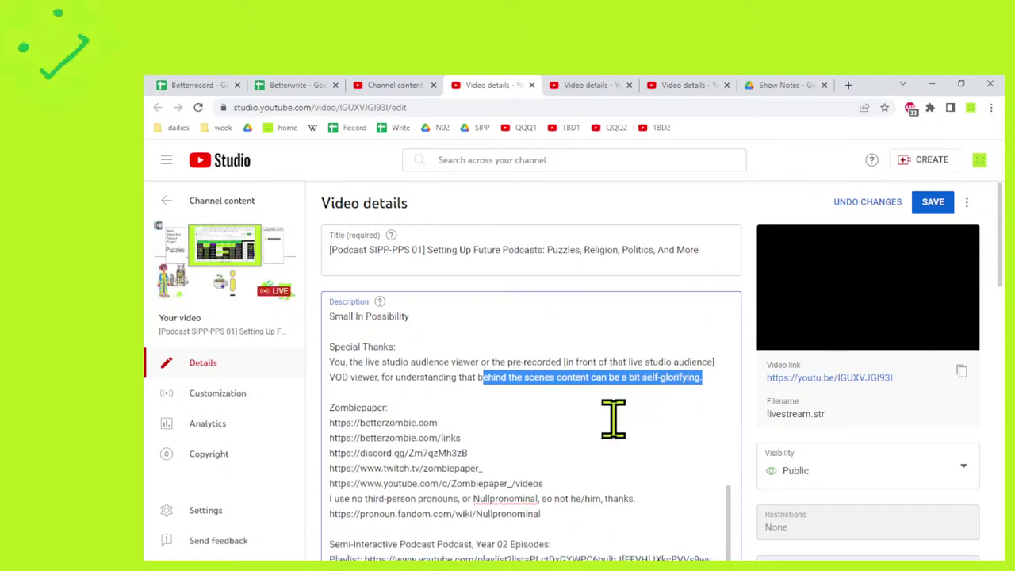
pyautogui.click(931, 205)
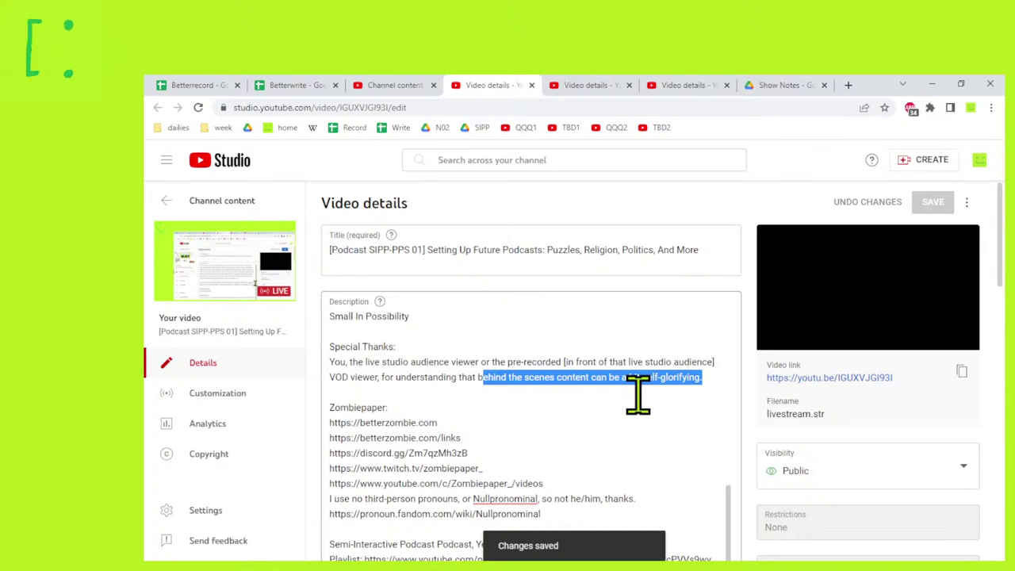
# Read through the Show Notes sentence and the Invisible People charity links further down.
pyautogui.scroll(-1, 638, 397)
pyautogui.scroll(-3, 628, 428)
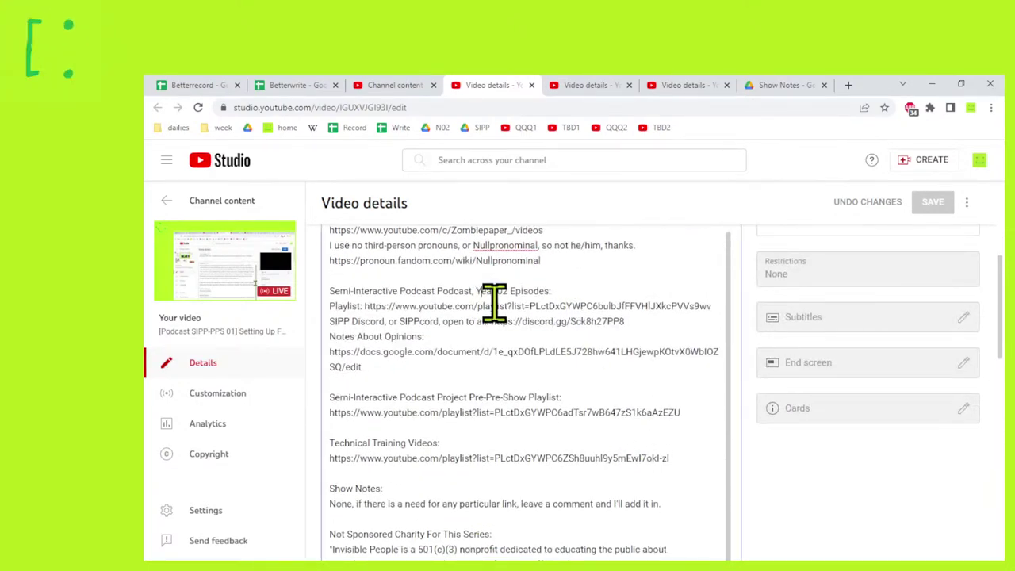
pyautogui.scroll(-2, 632, 424)
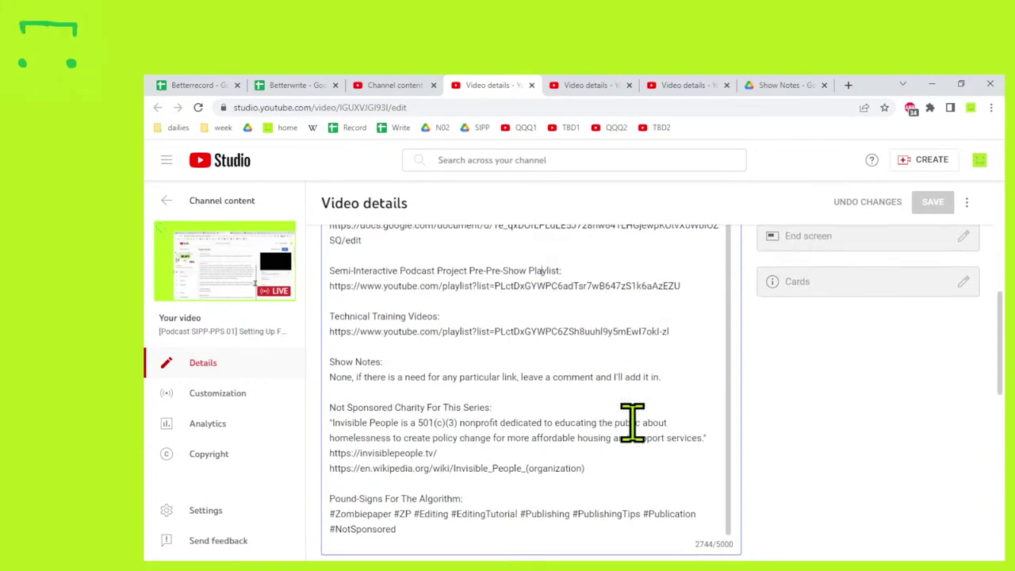
pyautogui.click(389, 315)
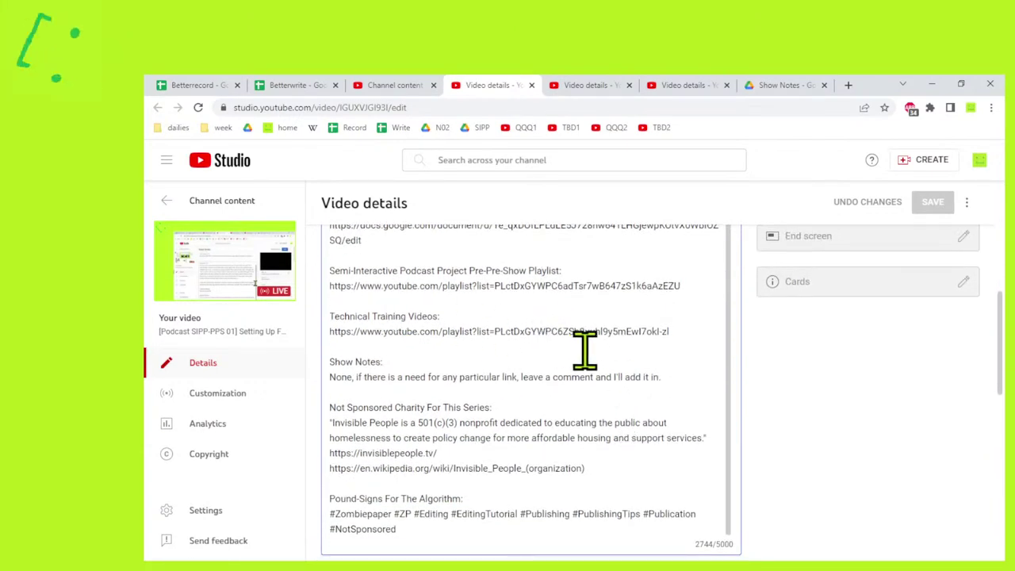
pyautogui.moveTo(341, 377); pyautogui.dragTo(683, 377)
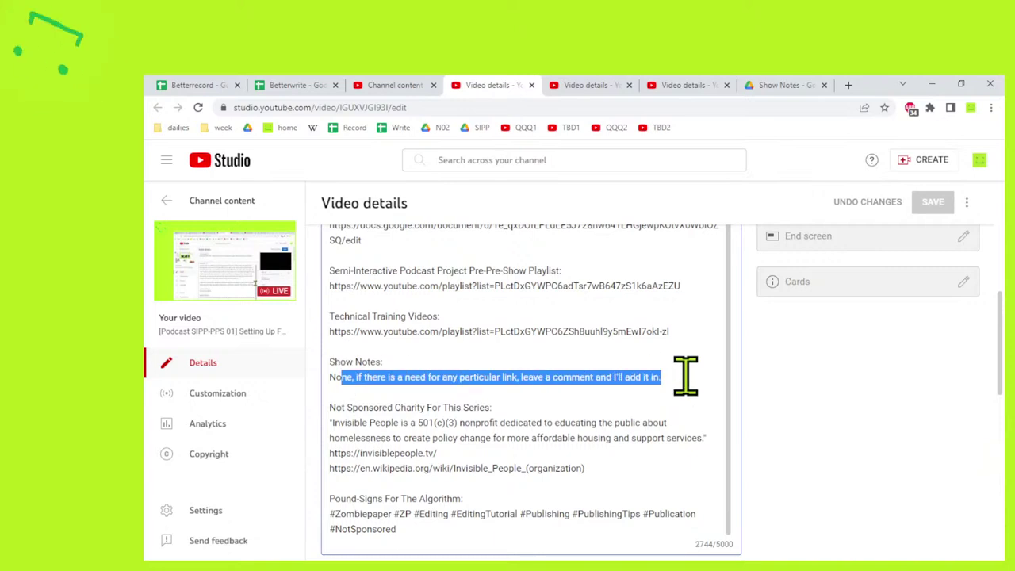
pyautogui.click(563, 372)
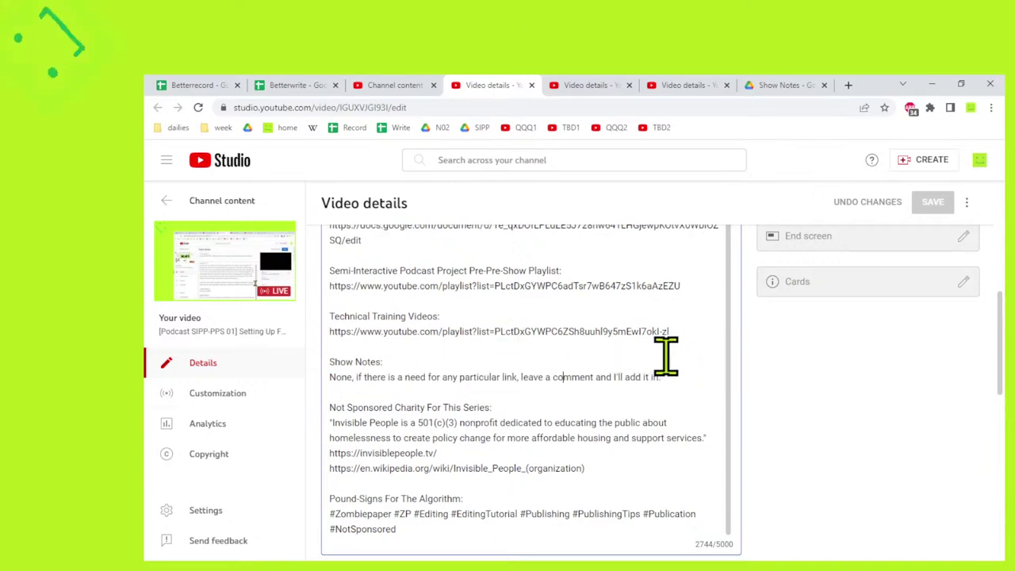
pyautogui.scroll(-1, 639, 388)
pyautogui.moveTo(584, 405); pyautogui.dragTo(329, 358)
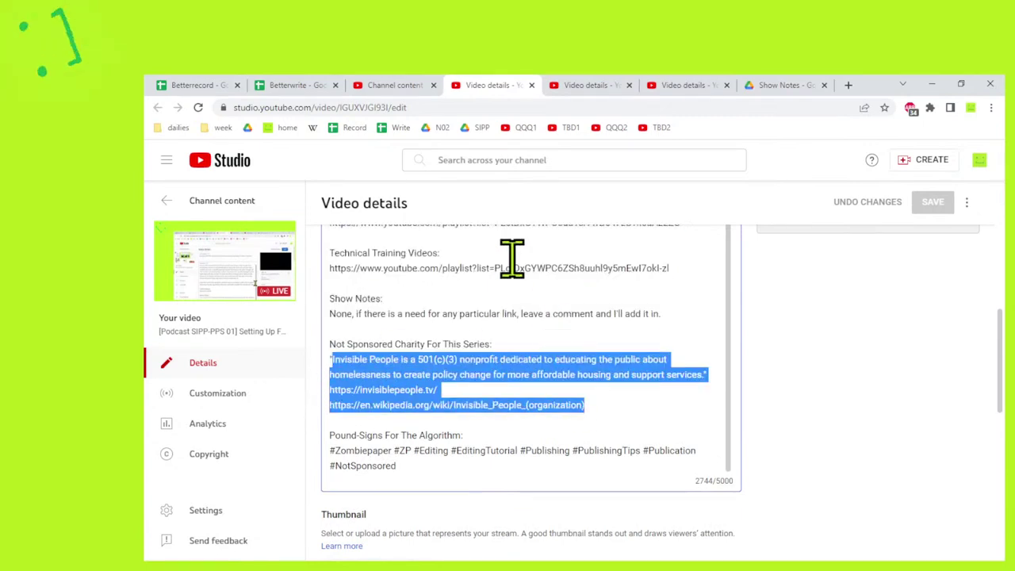
pyautogui.click(632, 410)
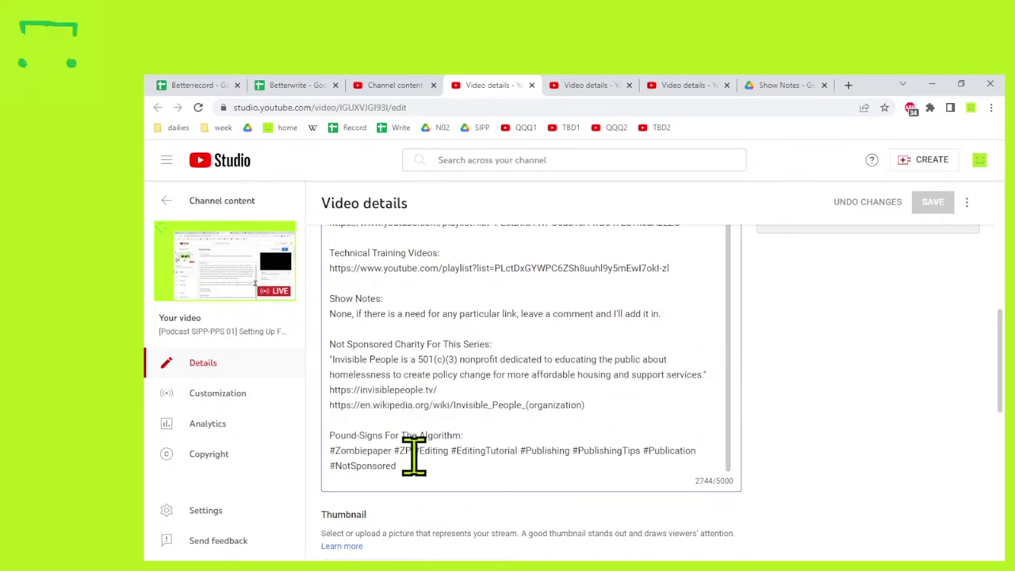
# Close the Media Maintenance 05 details and copy SIPP-DRINK-02's last four hashtags.
pyautogui.click(585, 85)
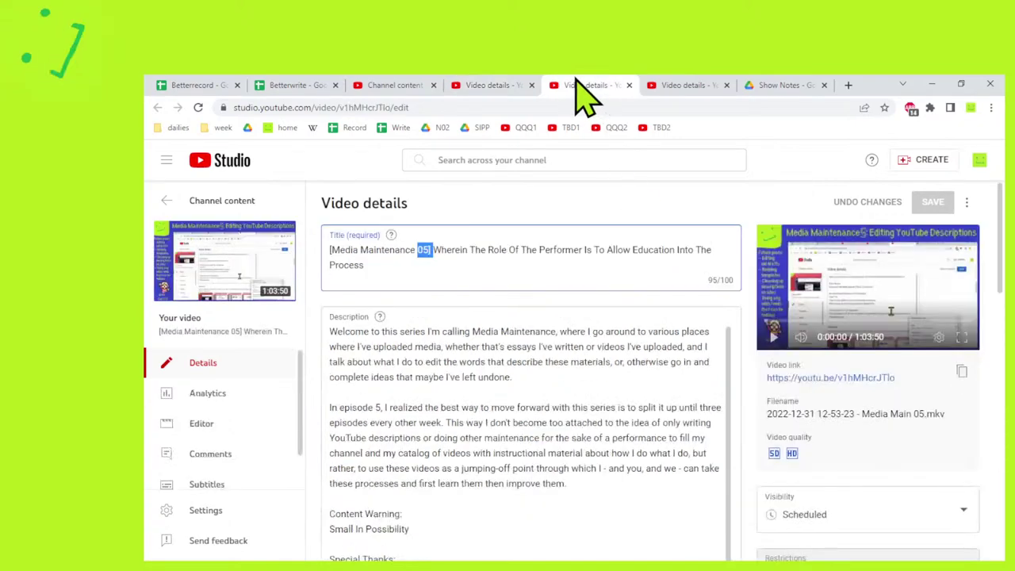
pyautogui.click(629, 85)
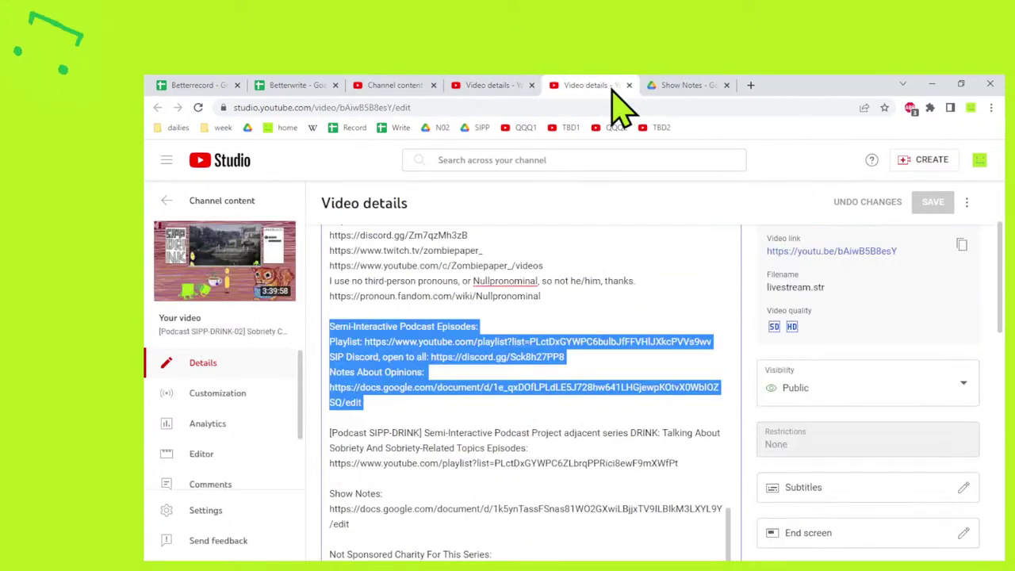
pyautogui.scroll(-5, 682, 373)
pyautogui.scroll(-4, 682, 373)
pyautogui.scroll(4, 674, 380)
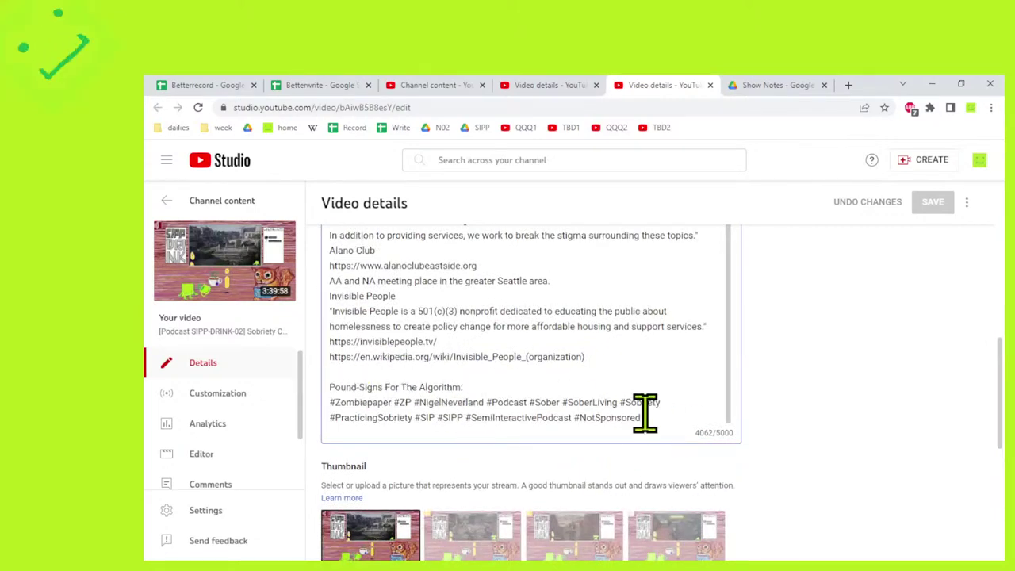
pyautogui.moveTo(655, 414); pyautogui.dragTo(414, 418)
pyautogui.hotkey('ctrl', 'c')
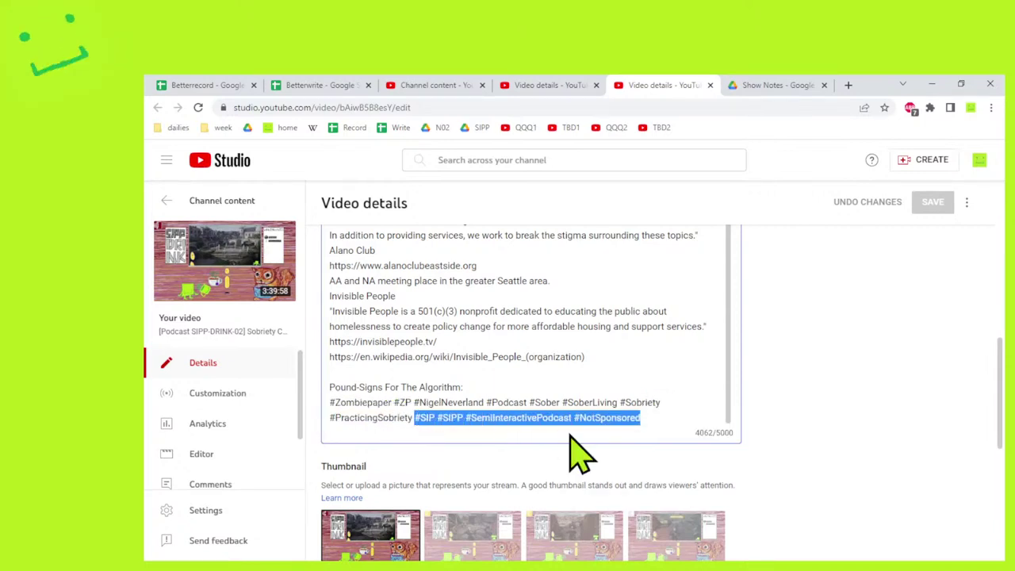
# Replace #NotSponsored in SIPP-PPS 01 with the #SIP #SIPP #SemiInteractivePodcast #NotSponsored group.
pyautogui.click(532, 89)
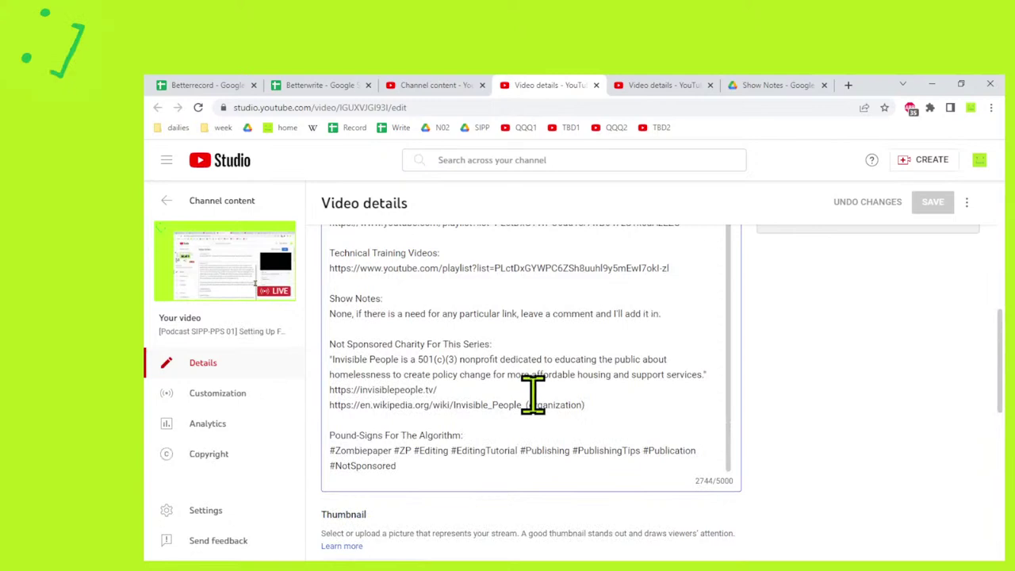
pyautogui.click(642, 473)
pyautogui.hotkey('ctrl', 'shift', 'Left')
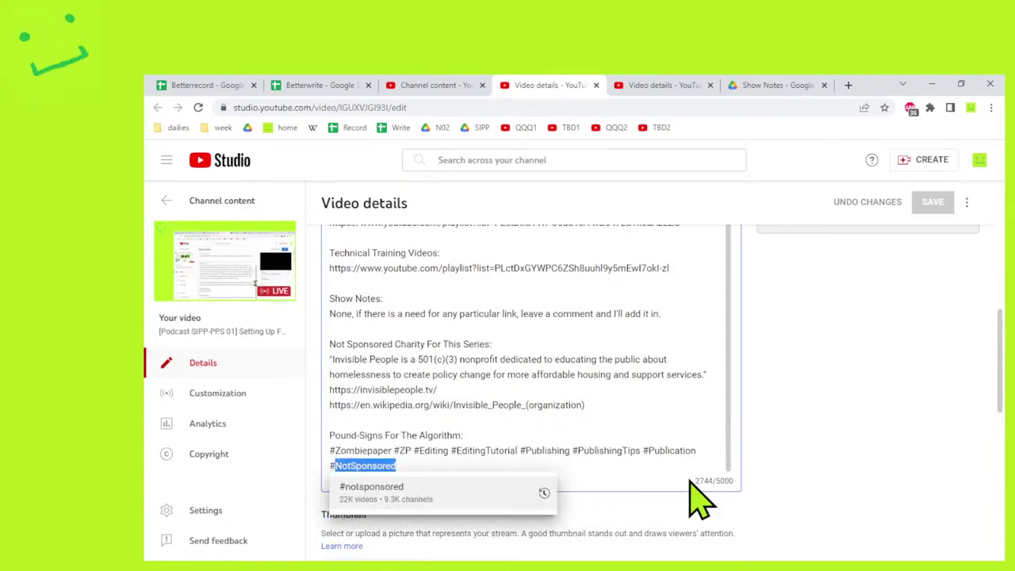
pyautogui.hotkey('ctrl', 'shift', 'Left')
pyautogui.hotkey('shift', 'Left')
pyautogui.press('Return')
pyautogui.press('Return')
pyautogui.press('Return')
pyautogui.hotkey('ctrl', 'v')
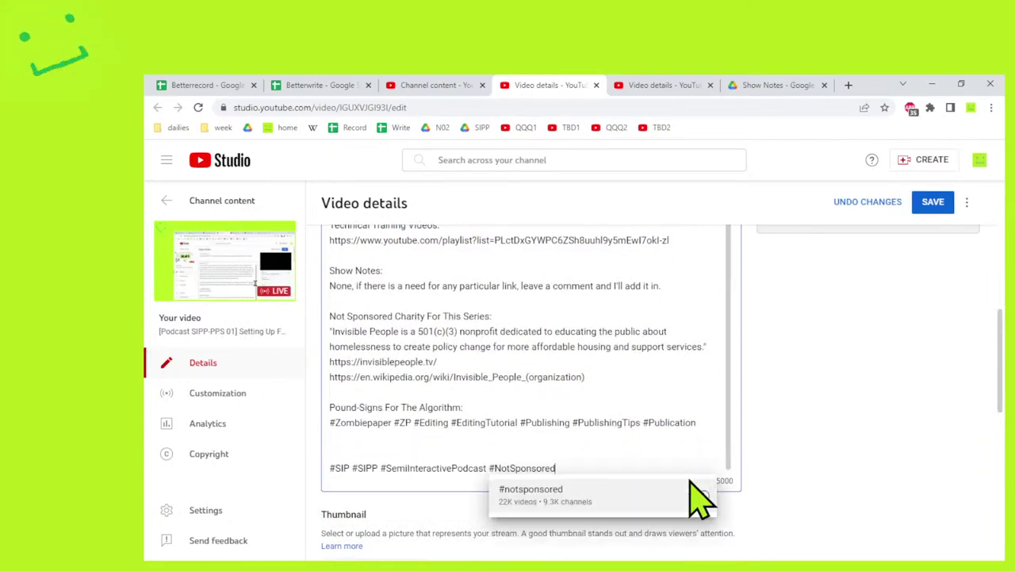
pyautogui.click(397, 468)
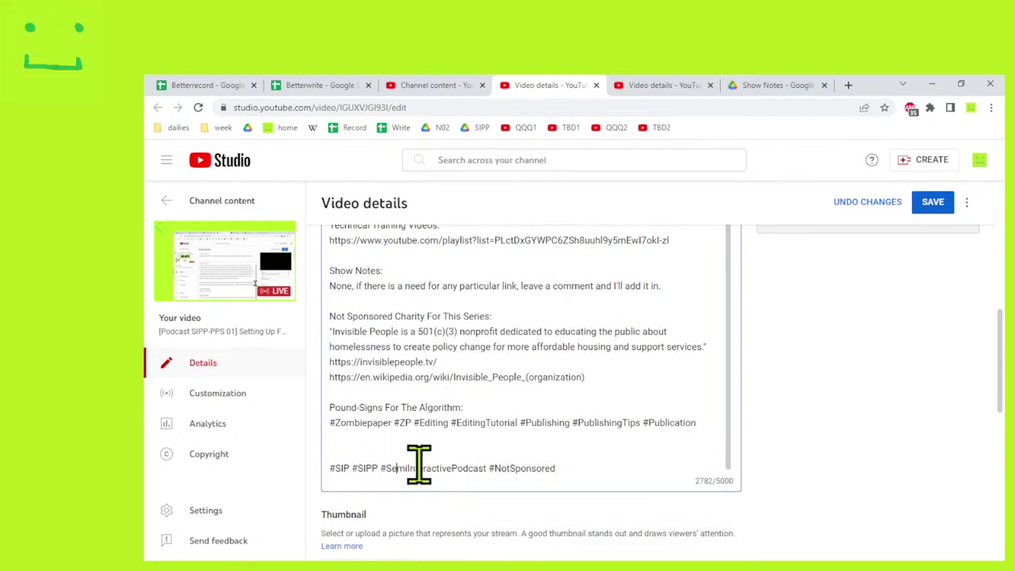
pyautogui.moveTo(489, 466); pyautogui.dragTo(494, 466)
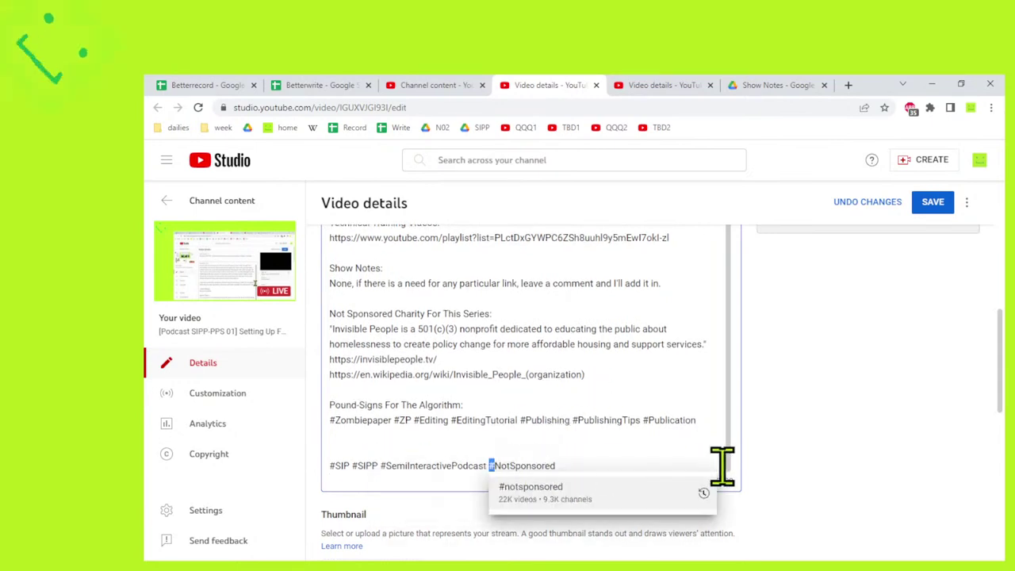
pyautogui.press('Left')
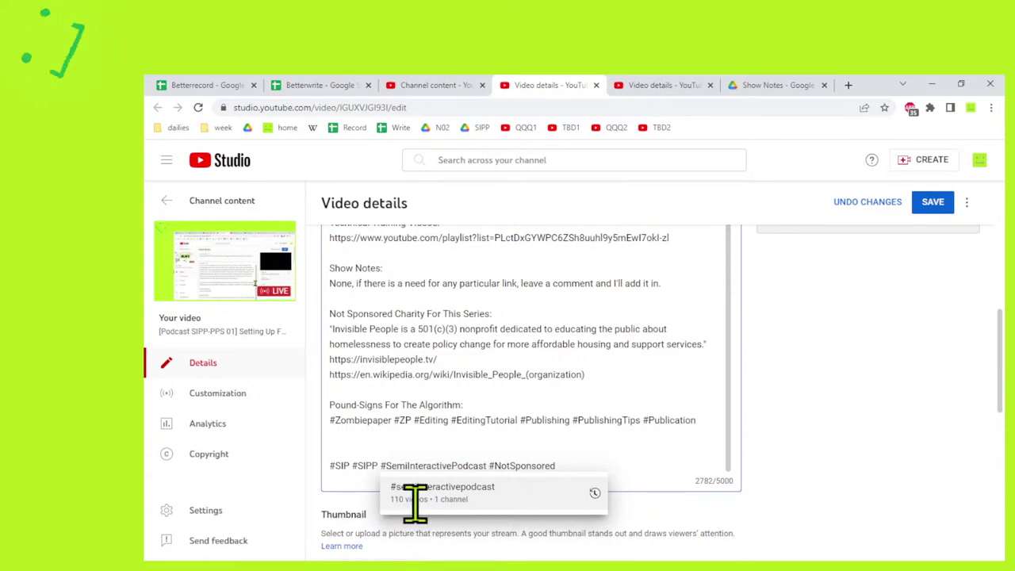
# Recheck SIPP-DRINK-02's hashtags and position the cursor between #ZP and #Editing.
pyautogui.click(681, 87)
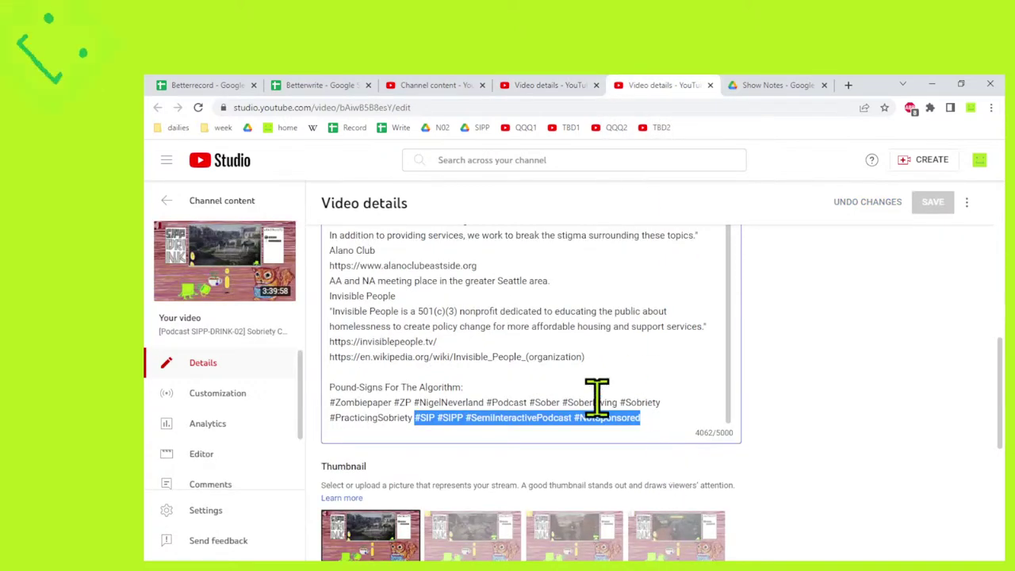
pyautogui.click(516, 85)
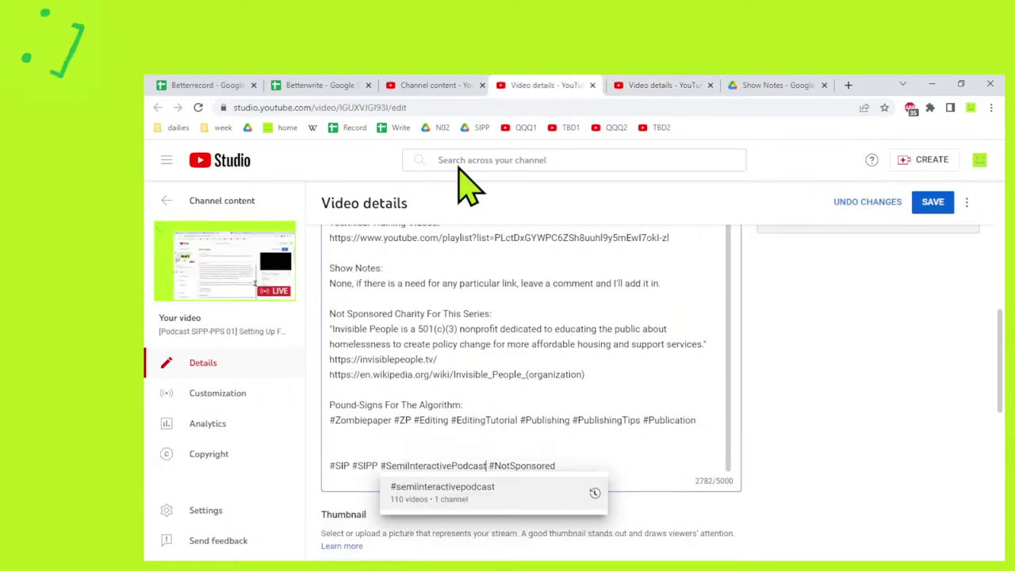
pyautogui.click(412, 420)
# Add #Podcast #PodcastPrep #PodcastProduction after #ZP.
pyautogui.write('#p')
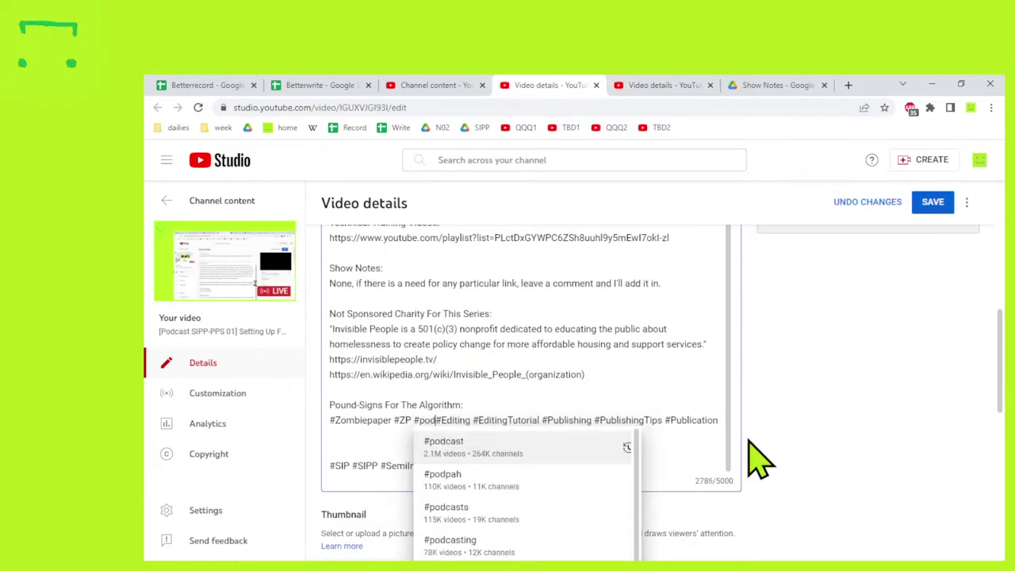
pyautogui.press('BackSpace')
pyautogui.write('Podcast #p')
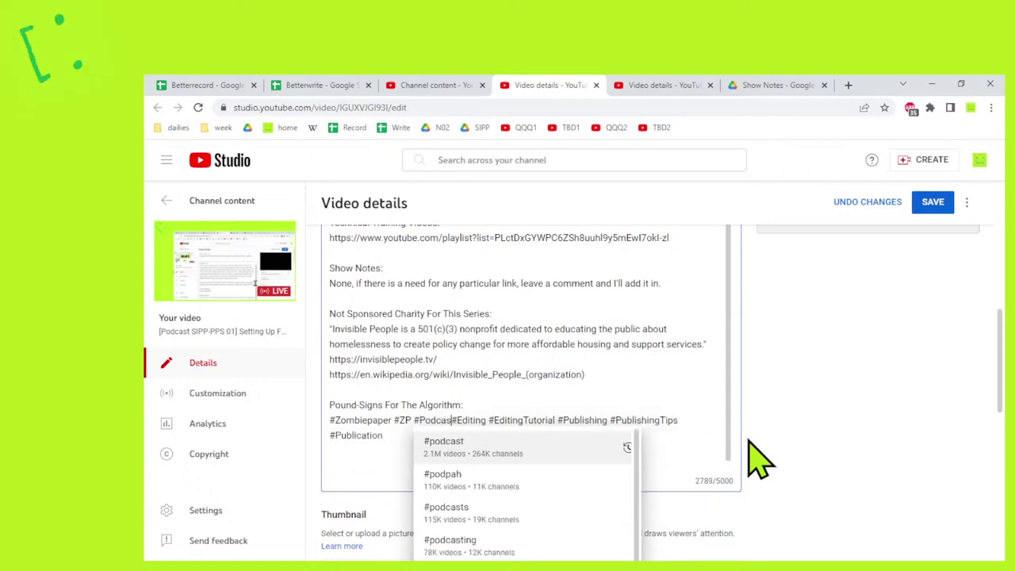
pyautogui.press('BackSpace')
pyautogui.write('PodcastPre')
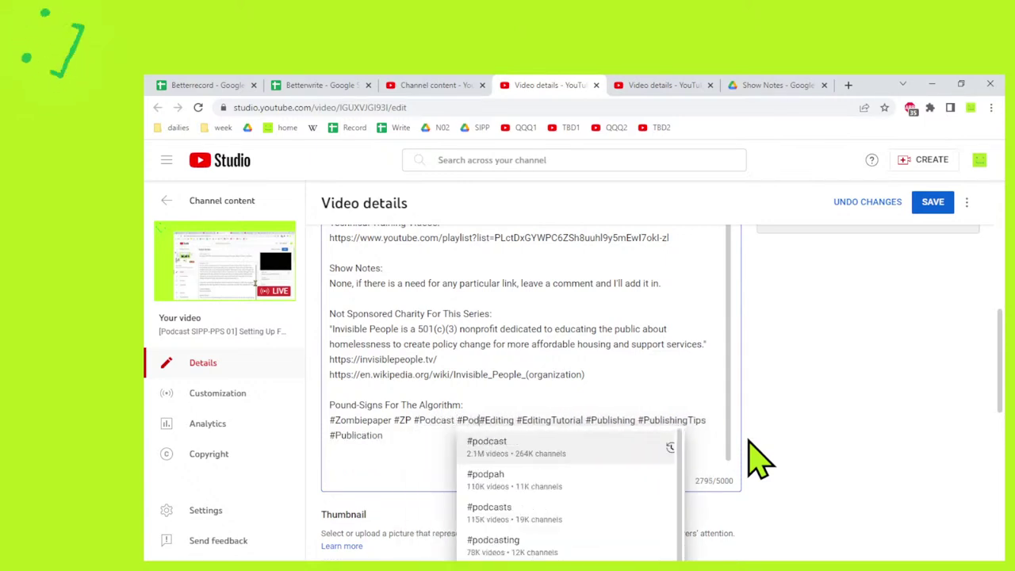
pyautogui.write('p #P')
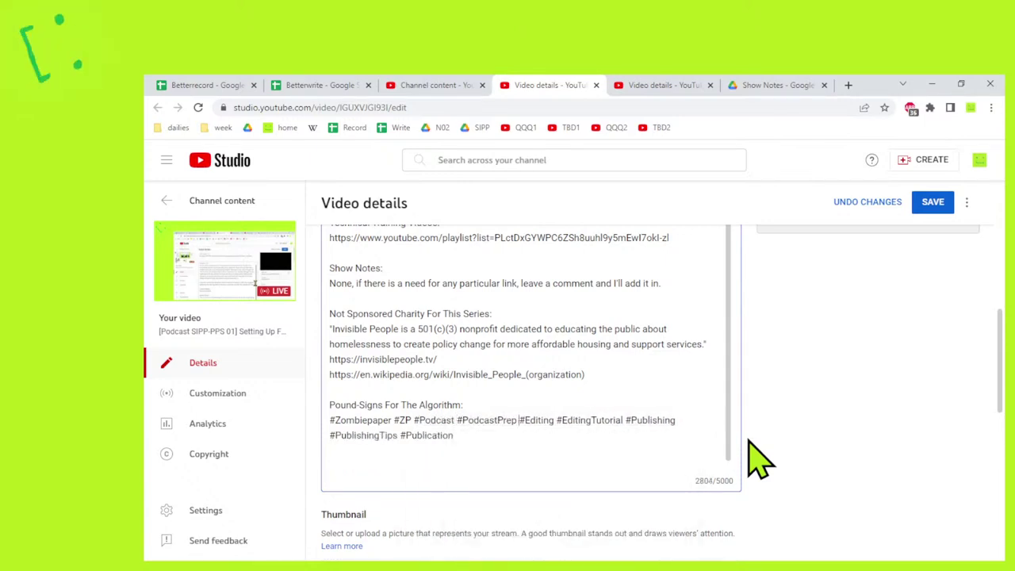
pyautogui.write('odcastP')
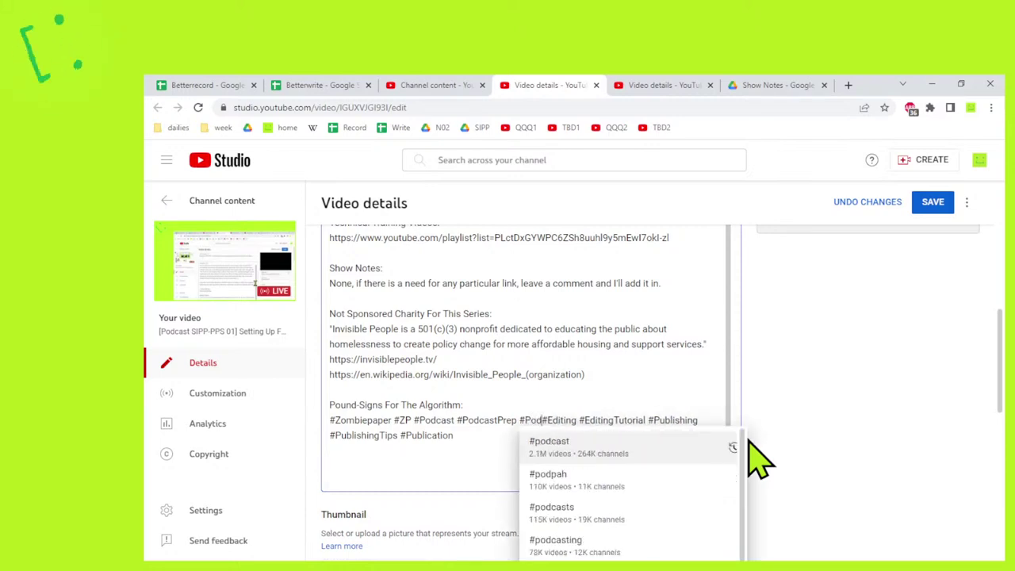
pyautogui.write('roduction')
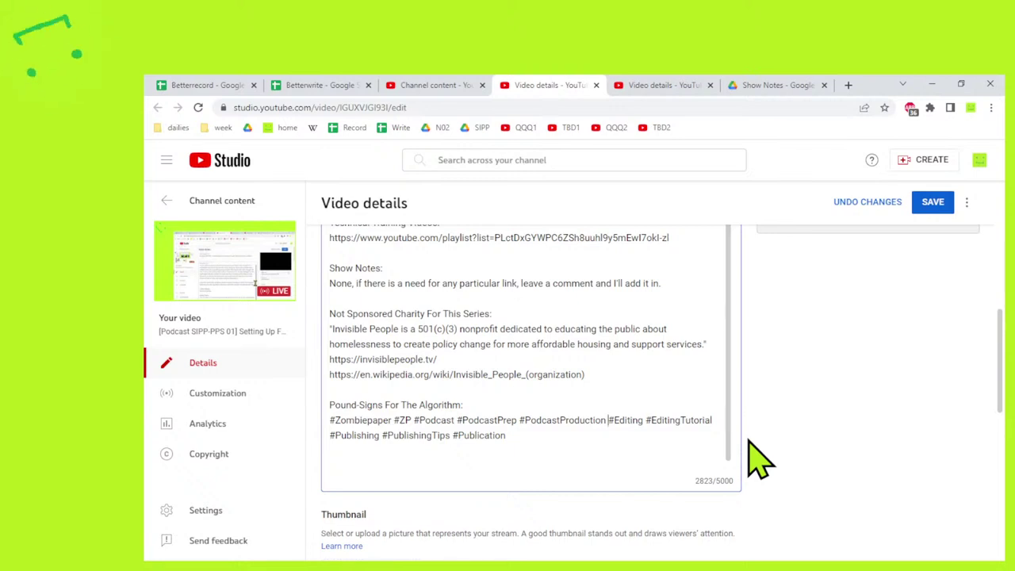
# Join the SIP hashtag group onto the #Publication line and save the description.
pyautogui.hotkey('ctrl', 'End')
pyautogui.press('Return')
pyautogui.write('#SIP #SIPP #SemiInteractivePodcast #NotSponsored')
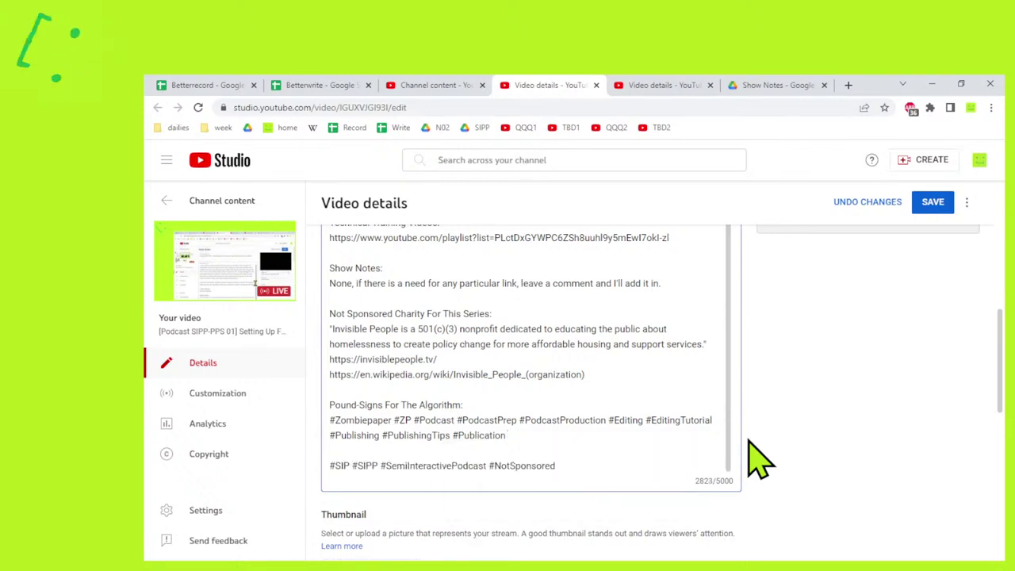
pyautogui.press('Home')
pyautogui.press('BackSpace')
pyautogui.press('space')
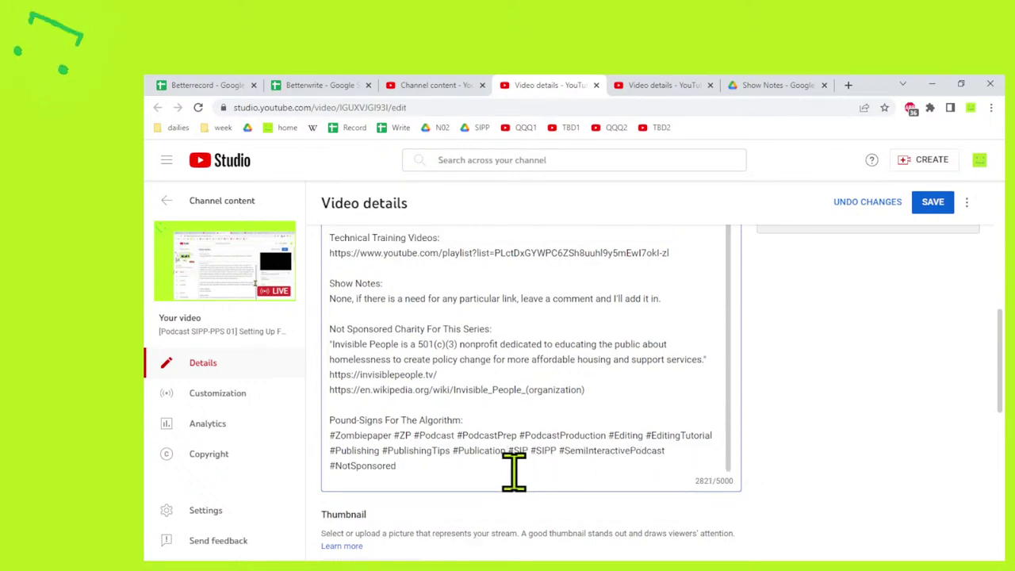
pyautogui.click(526, 472)
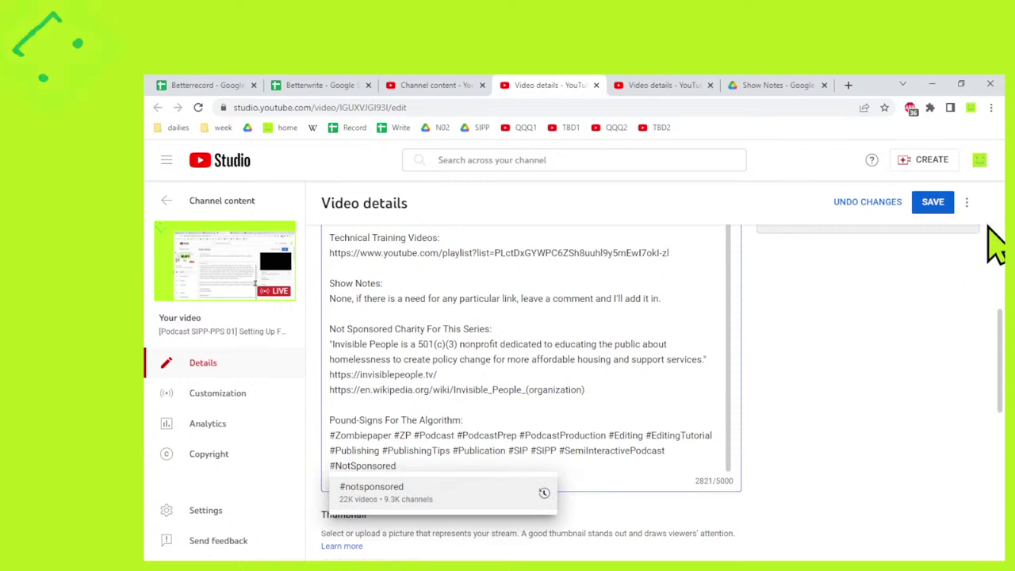
pyautogui.click(932, 202)
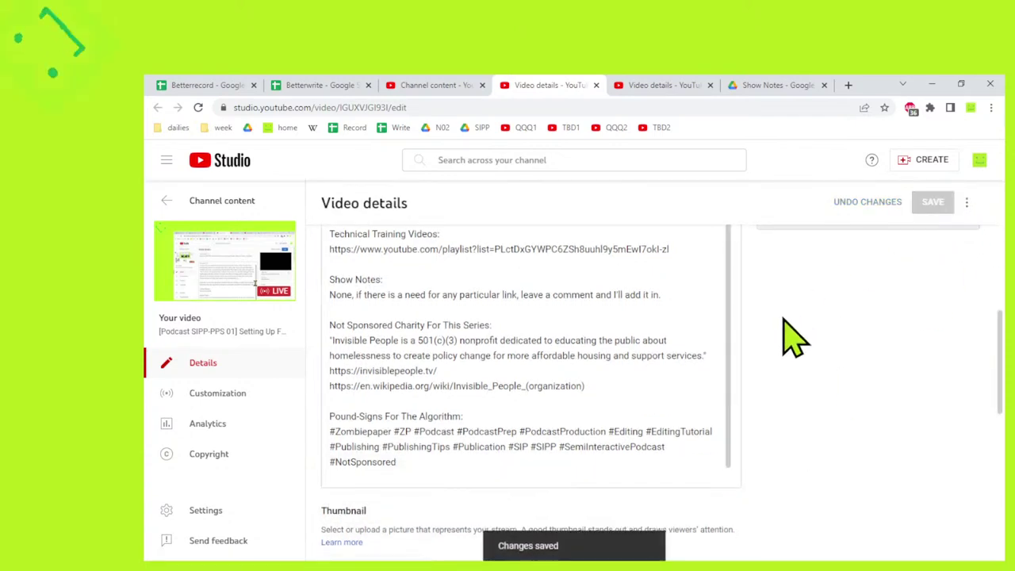
pyautogui.scroll(-3, 792, 337)
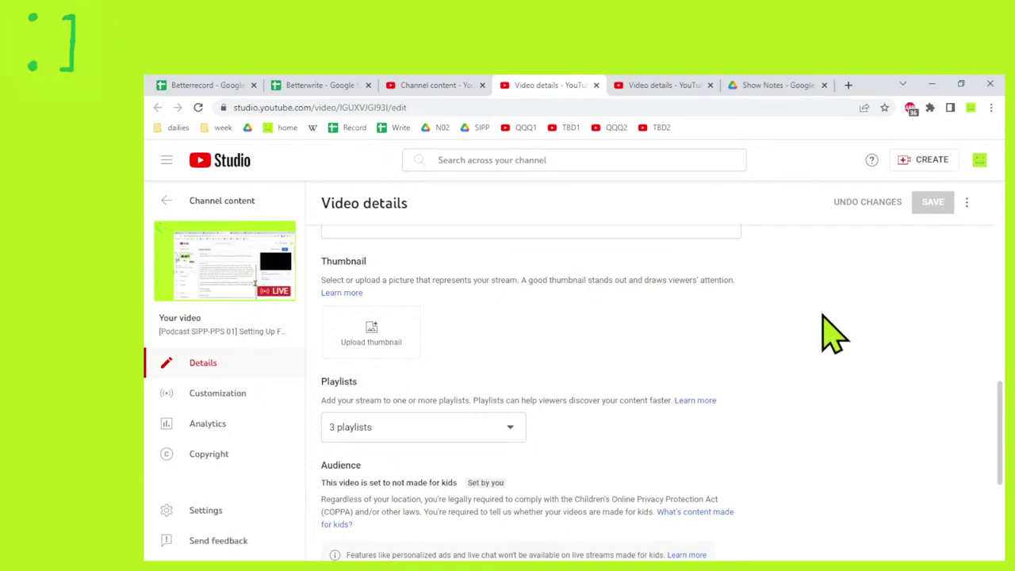
pyautogui.scroll(10, 793, 335)
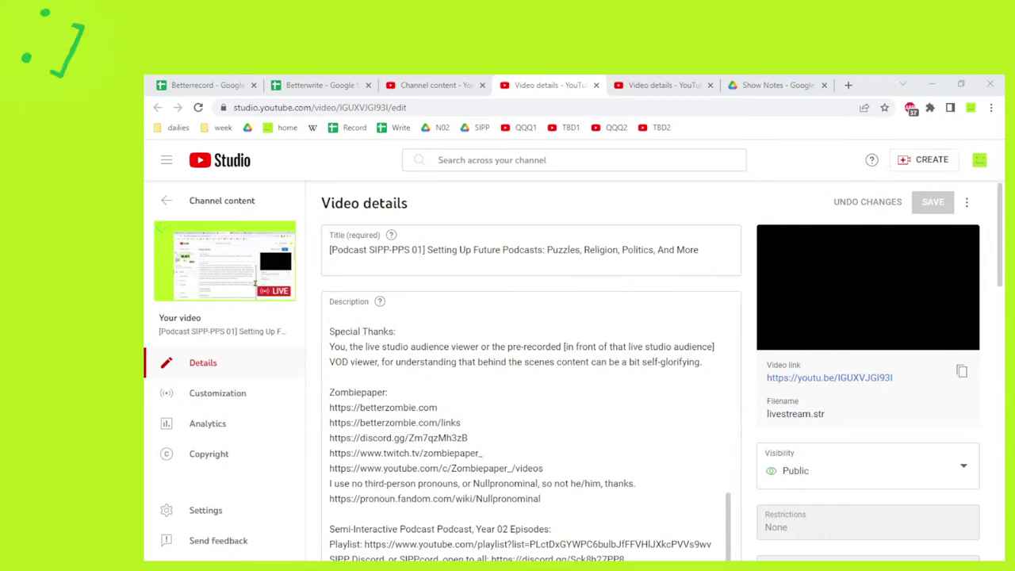
pyautogui.scroll(-10, 753, 341)
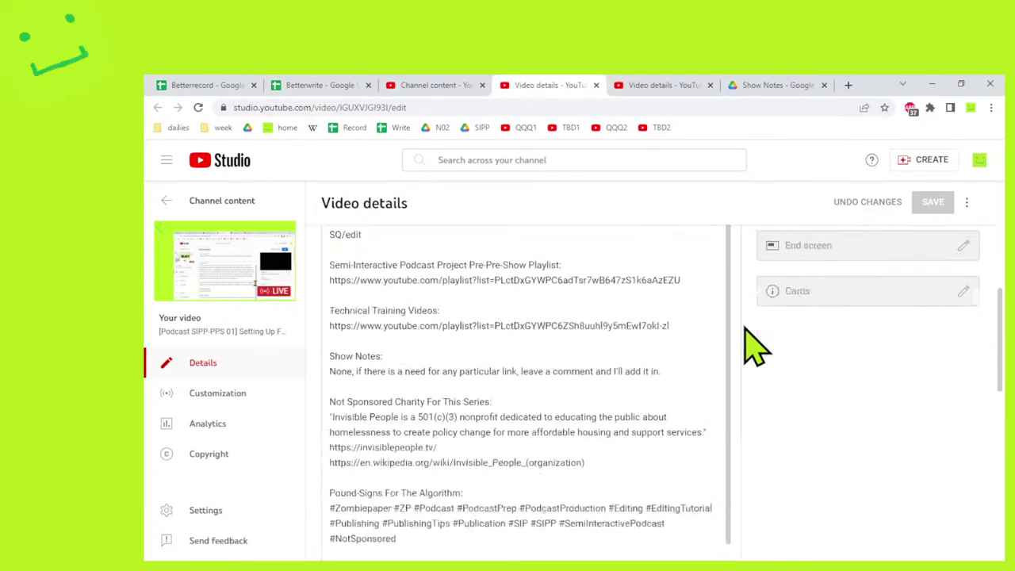
# Upload the latest screenshot as the custom thumbnail and save the video details.
pyautogui.click(358, 271)
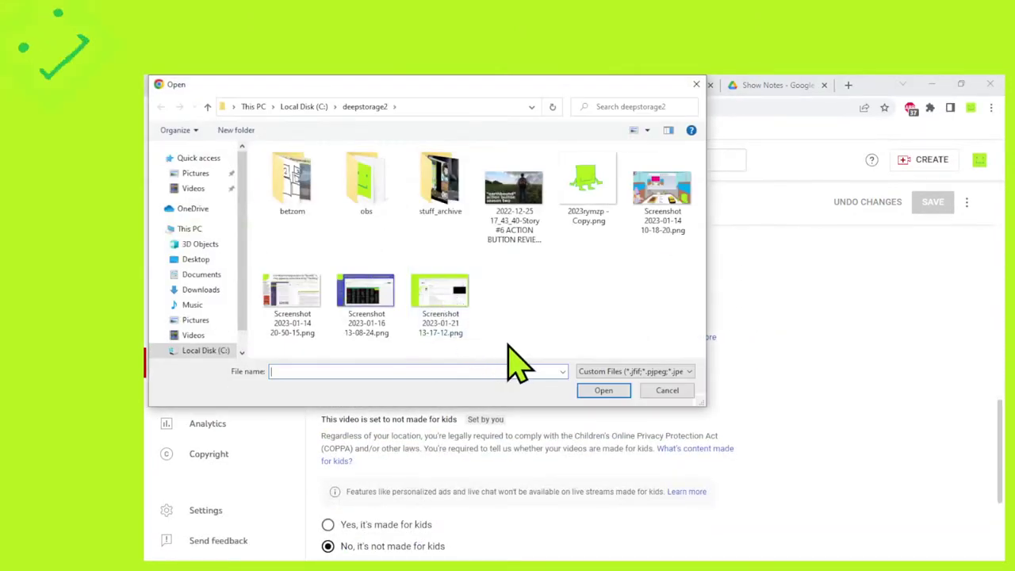
pyautogui.doubleClick(440, 321)
pyautogui.scroll(10, 798, 340)
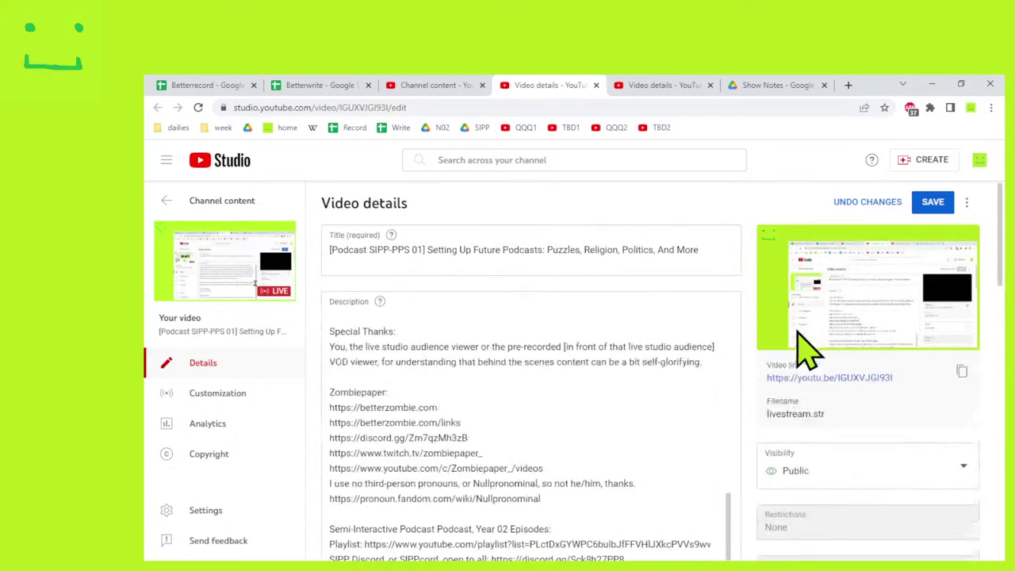
pyautogui.click(935, 207)
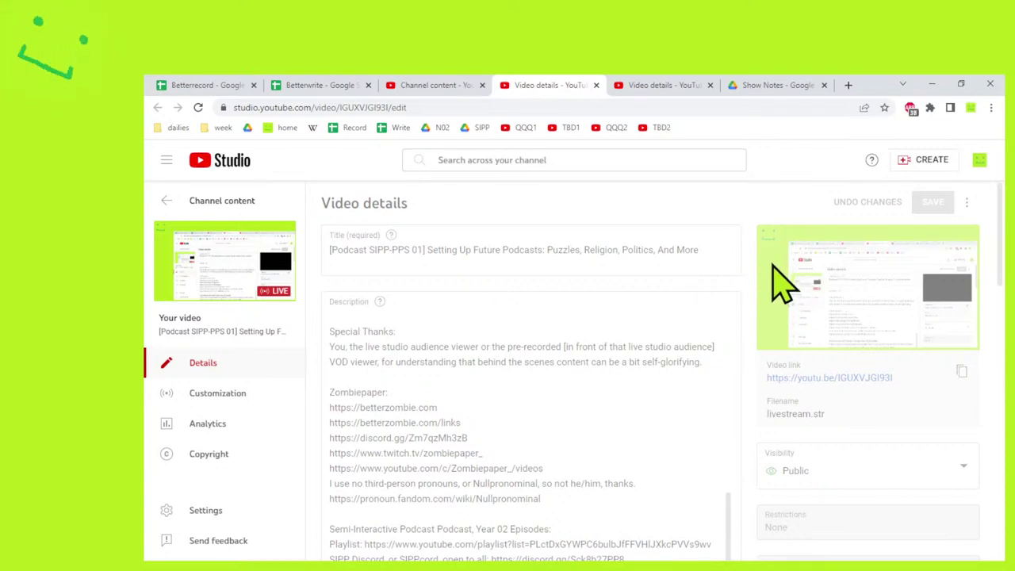
# Close the SIPP-DRINK-02 details tab and go to the channel content overview.
pyautogui.click(666, 85)
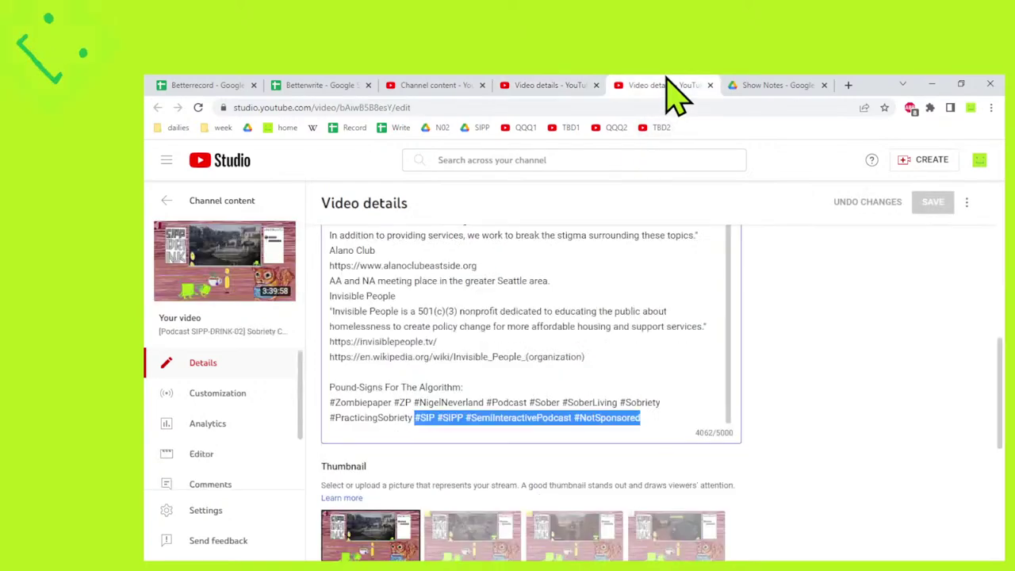
pyautogui.click(710, 85)
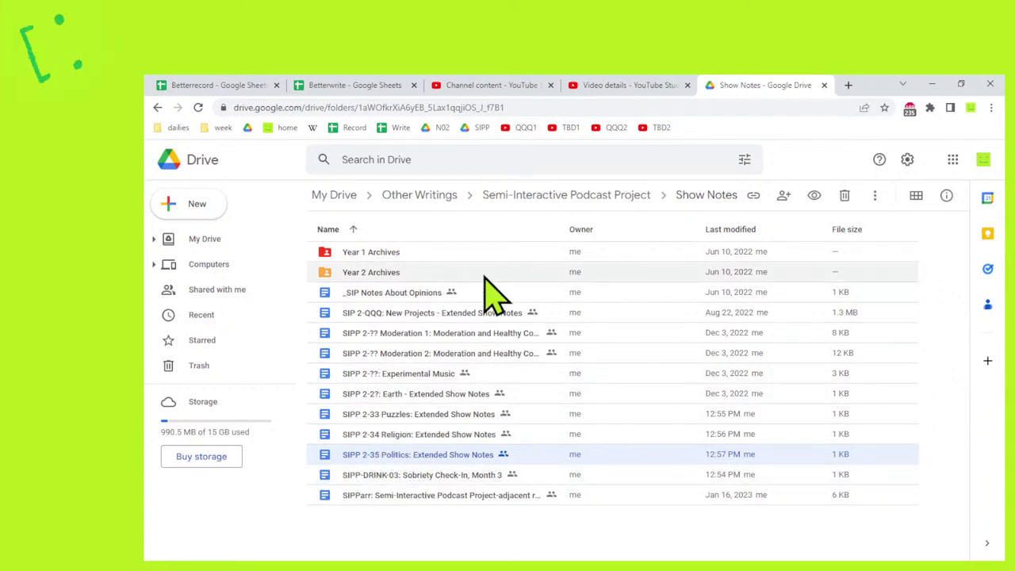
pyautogui.click(631, 84)
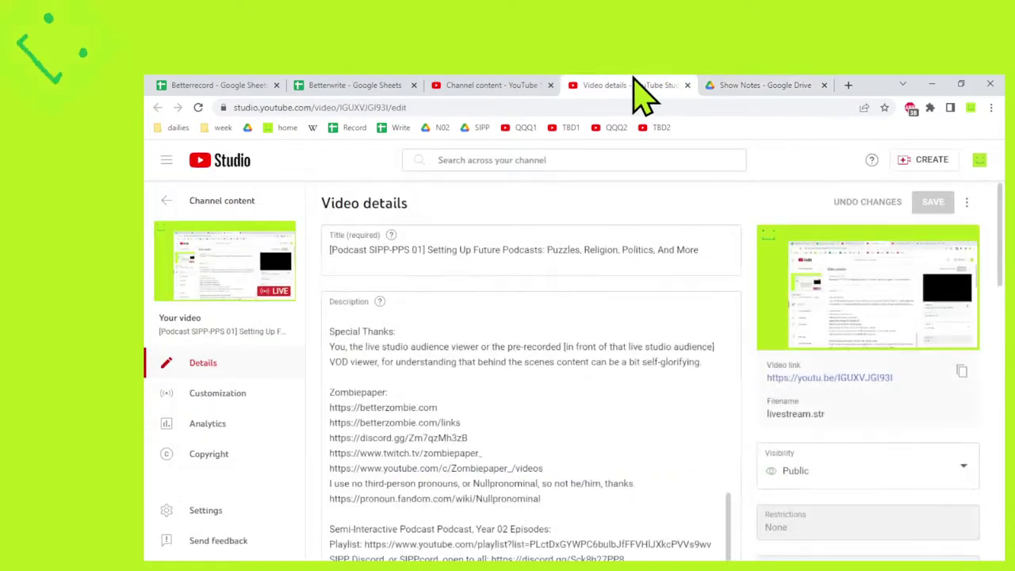
pyautogui.click(500, 86)
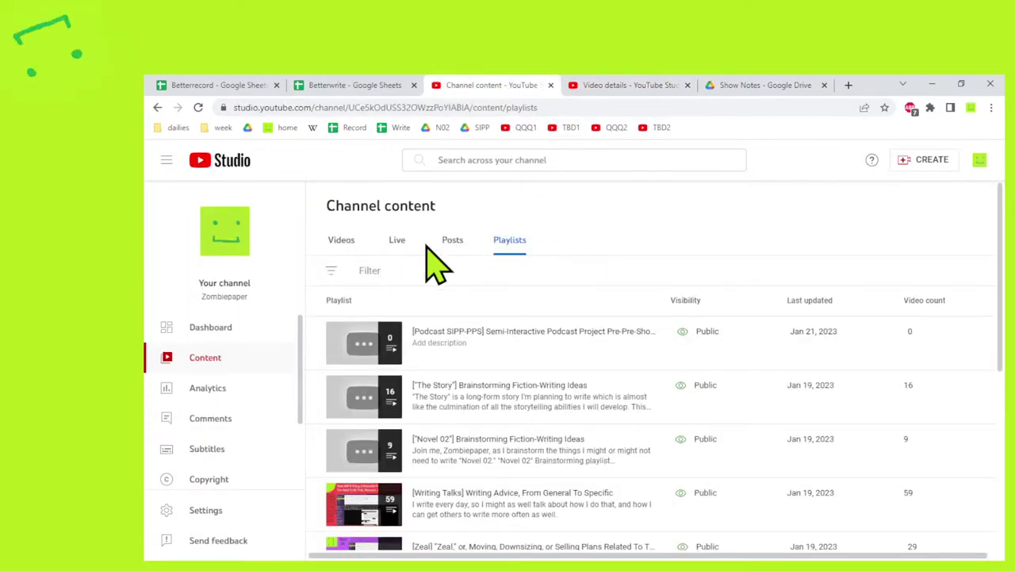
pyautogui.click(405, 241)
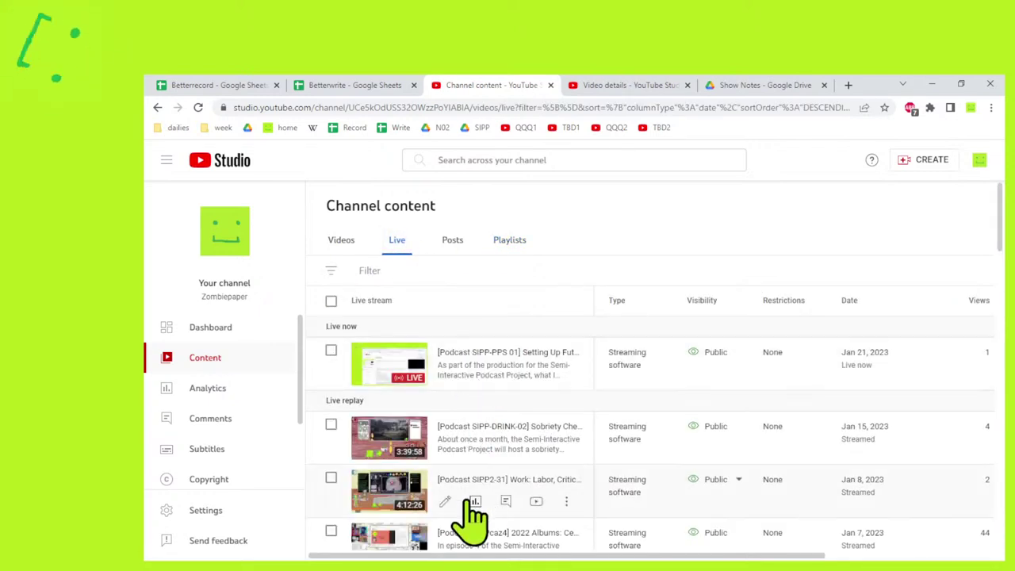
# Check the channel's uploaded and scheduled videos, glance at Betterwrite, then open Betterrecord.
pyautogui.click(341, 241)
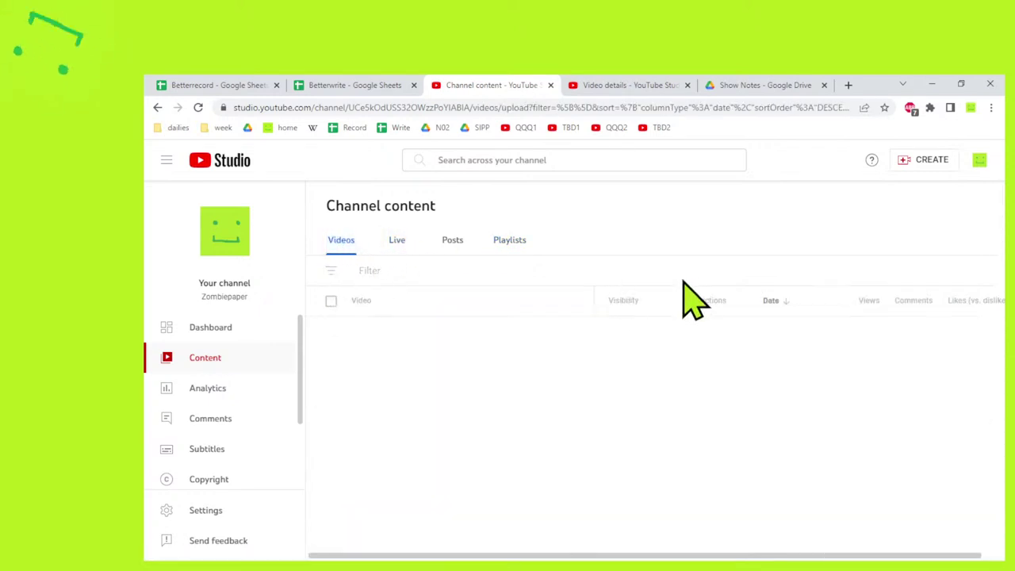
pyautogui.scroll(-1, 554, 349)
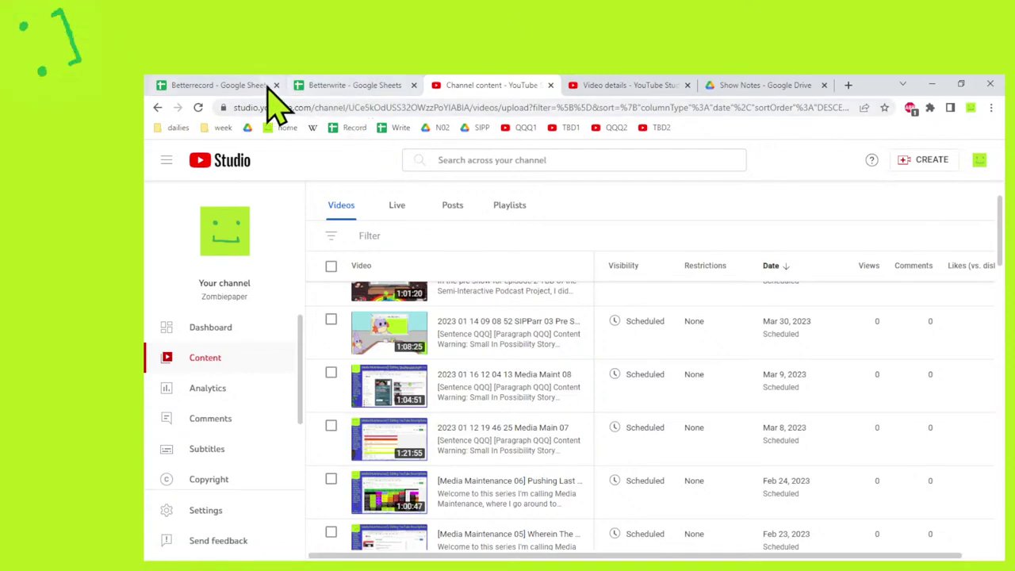
pyautogui.click(234, 83)
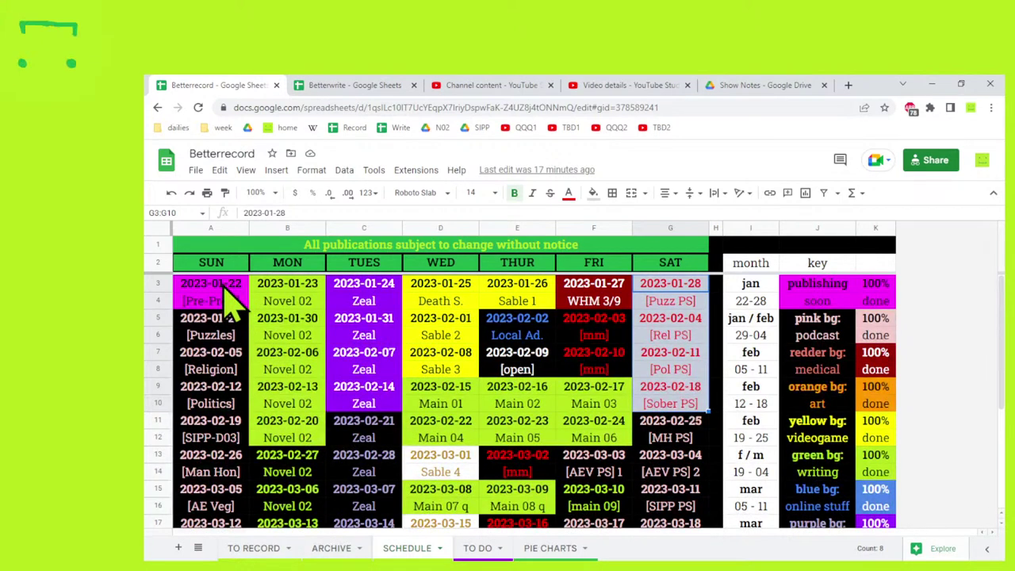
pyautogui.click(328, 87)
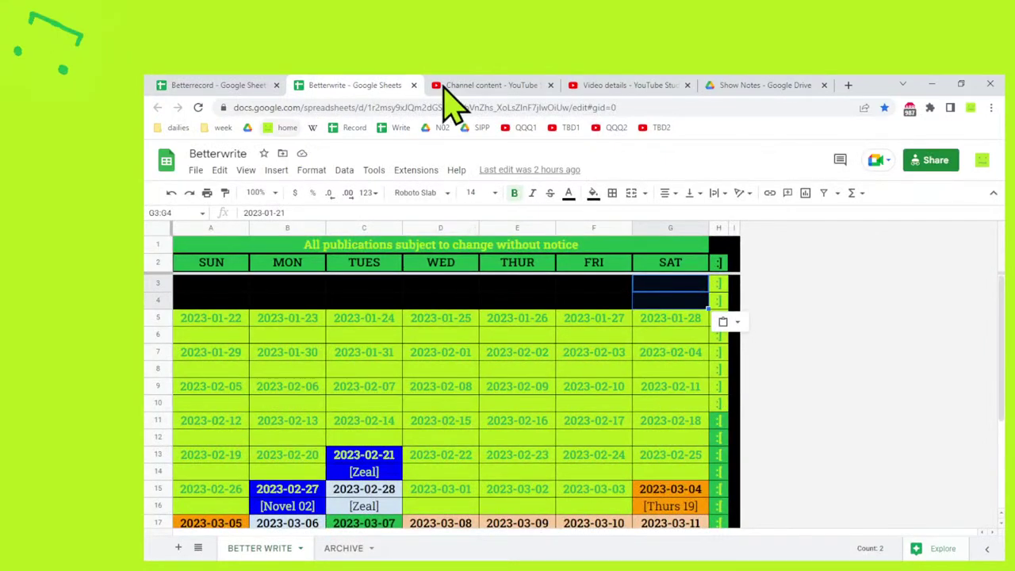
pyautogui.click(476, 89)
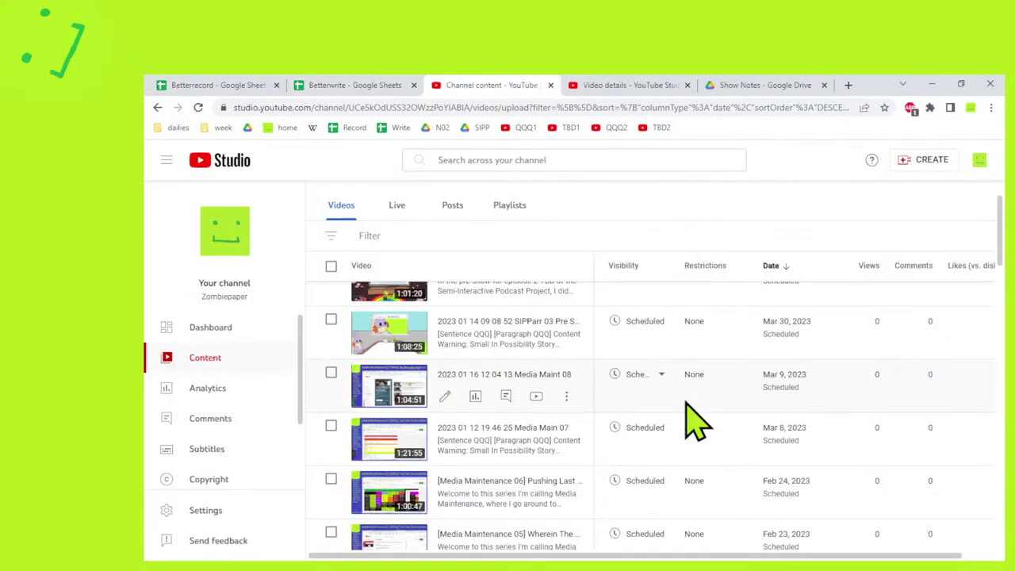
pyautogui.scroll(1, 691, 419)
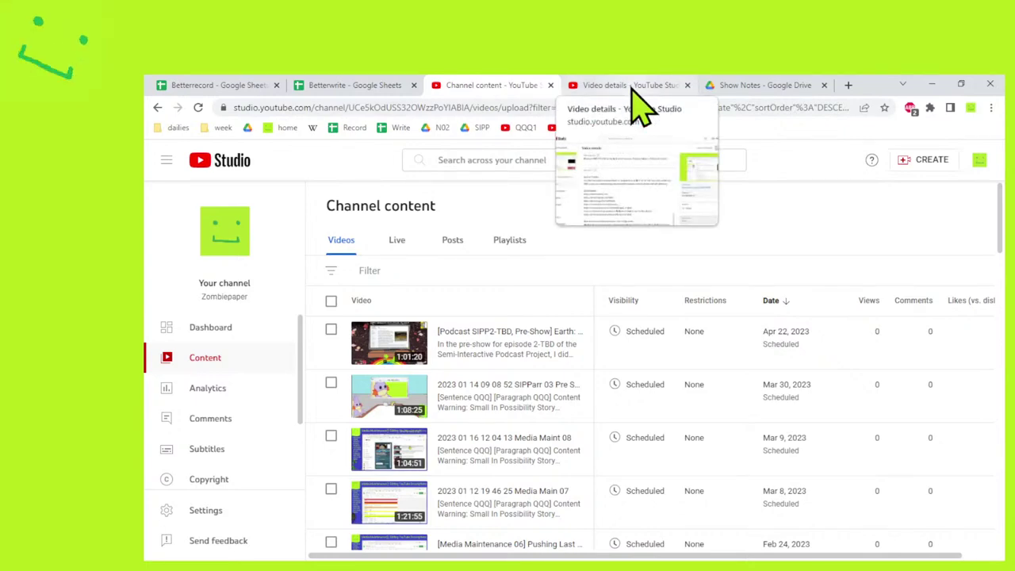
pyautogui.click(246, 87)
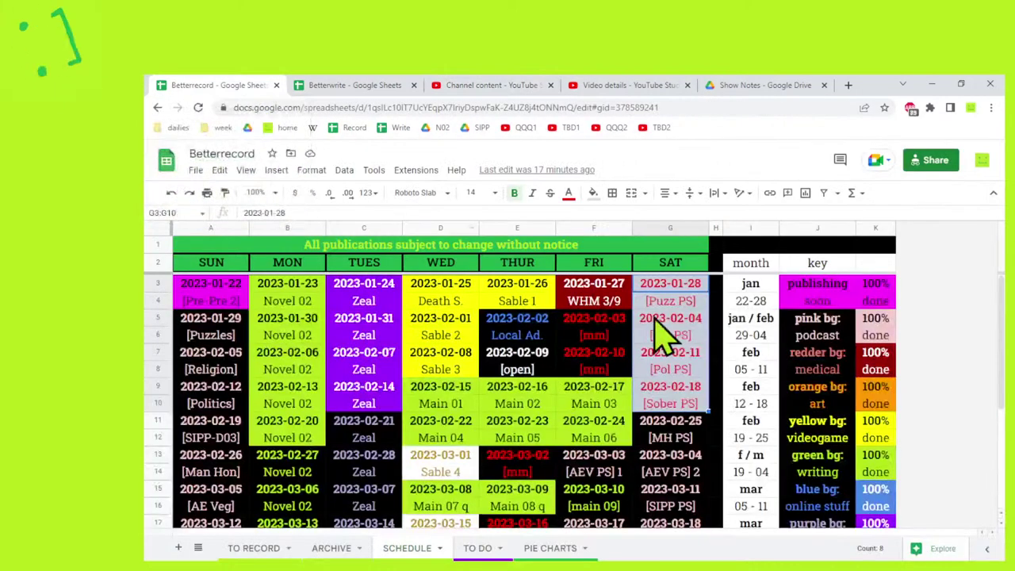
pyautogui.click(689, 300)
pyautogui.keyDown('shift'); pyautogui.click(688, 283); pyautogui.keyUp('shift')
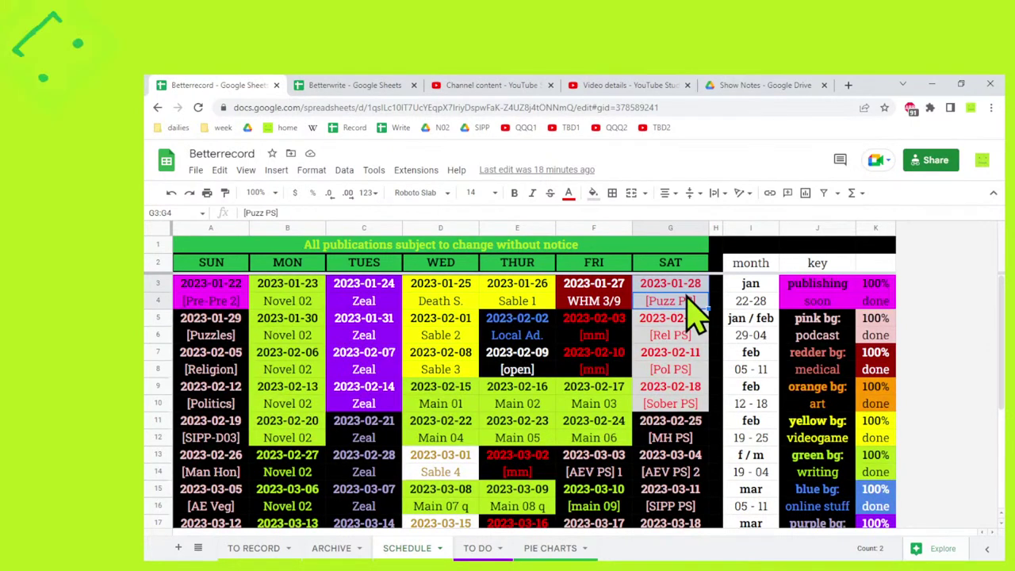
pyautogui.moveTo(697, 321); pyautogui.dragTo(677, 371)
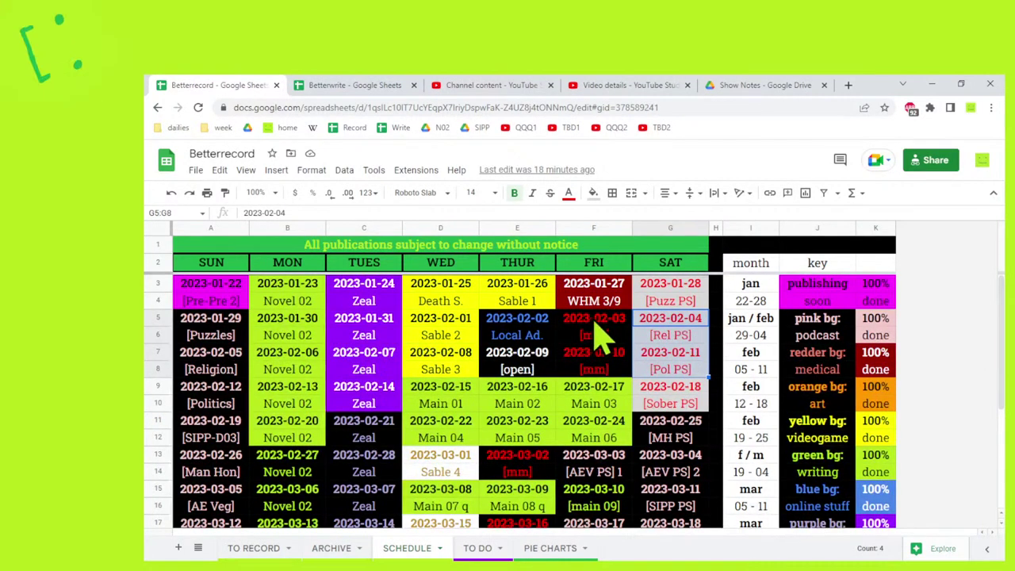
pyautogui.moveTo(596, 320); pyautogui.dragTo(600, 377)
pyautogui.moveTo(530, 320); pyautogui.dragTo(533, 371)
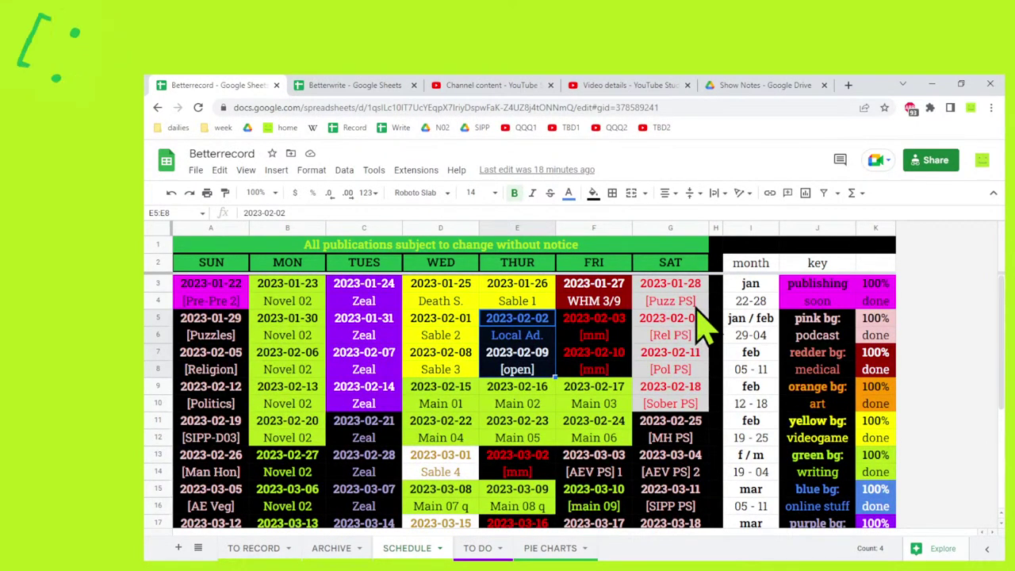
pyautogui.click(676, 442)
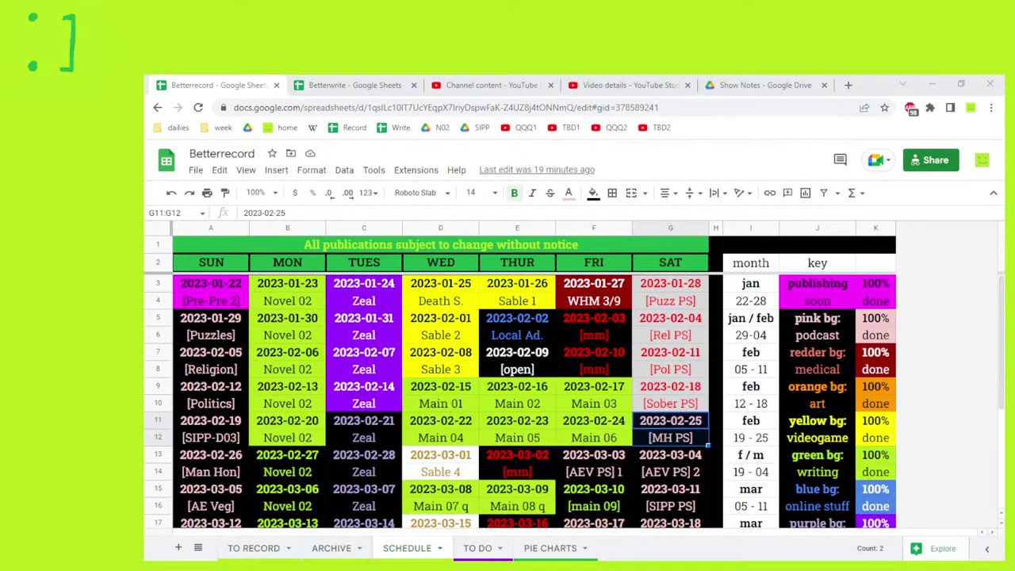
pyautogui.hotkey('ctrl', 'v')
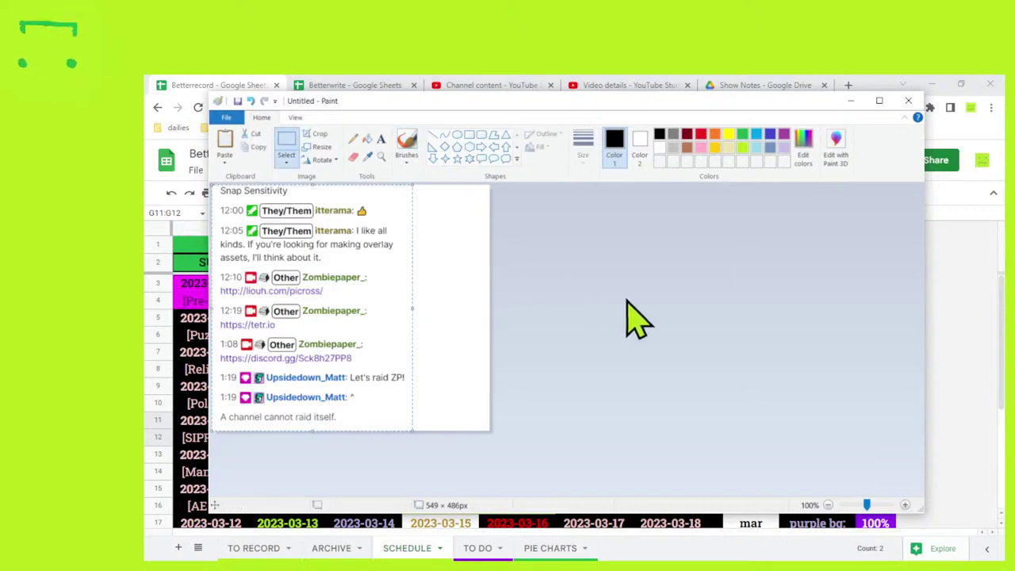
# Close the scratch Paint image without saving and move OBS over the Betterrecord sheet.
pyautogui.click(634, 317)
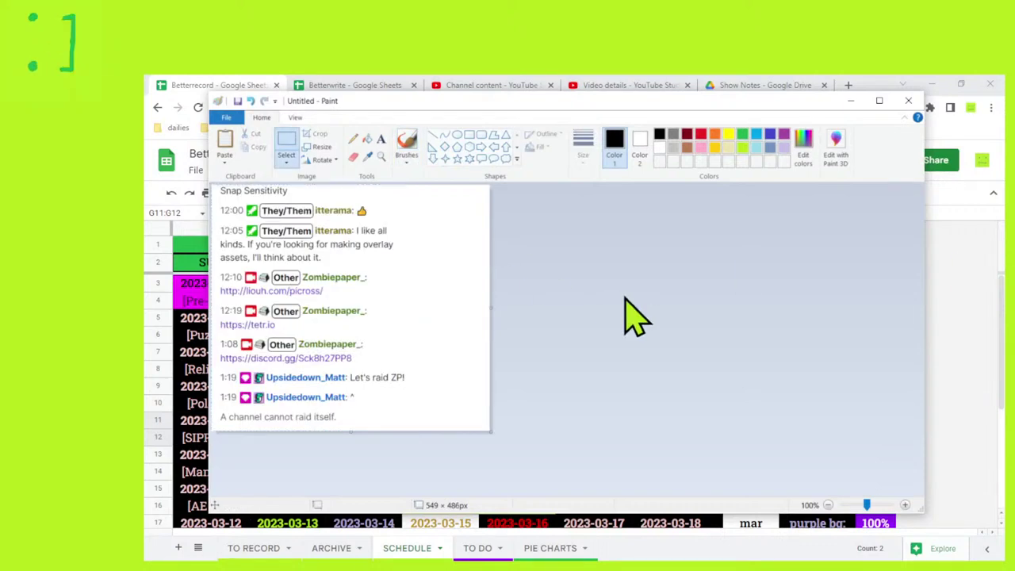
pyautogui.click(907, 100)
pyautogui.click(590, 314)
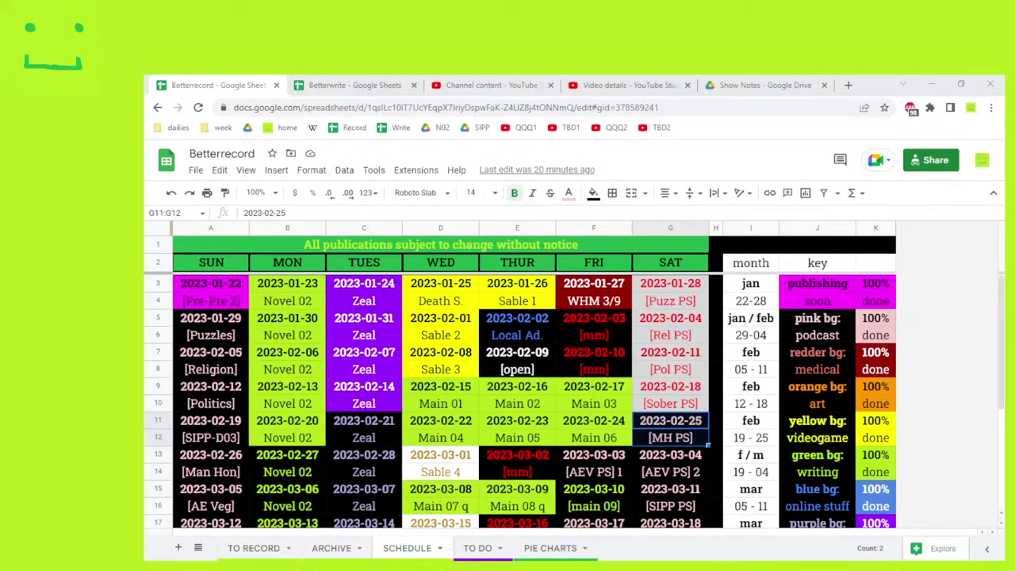
pyautogui.moveTo(1014, 135); pyautogui.dragTo(697, 159)
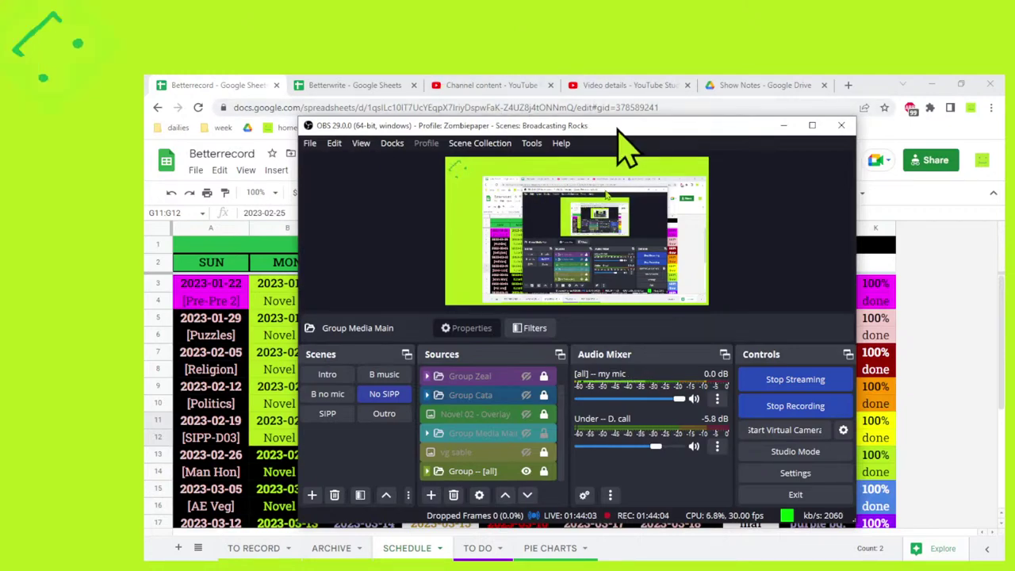
# Move the OBS Studio window off the recorded monitor so the Betterrecord schedule shows fully.
pyautogui.moveTo(615, 129); pyautogui.dragTo(1014, 135)
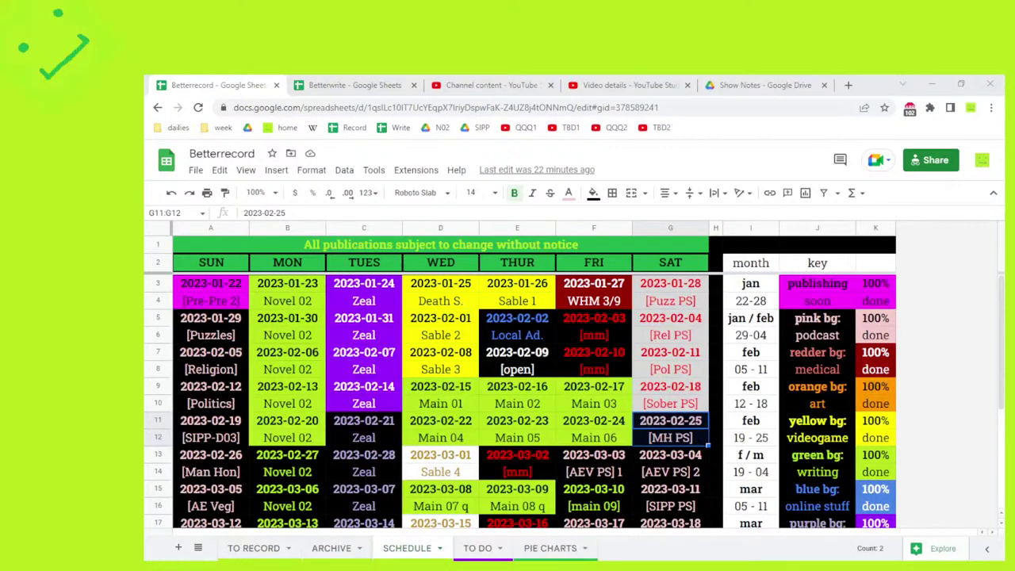
# Bring the Wikipedia Axolotl article window forward and centre it over the Betterrecord schedule.
pyautogui.hotkey('alt', 'Tab')
pyautogui.moveTo(991, 99); pyautogui.dragTo(733, 119)
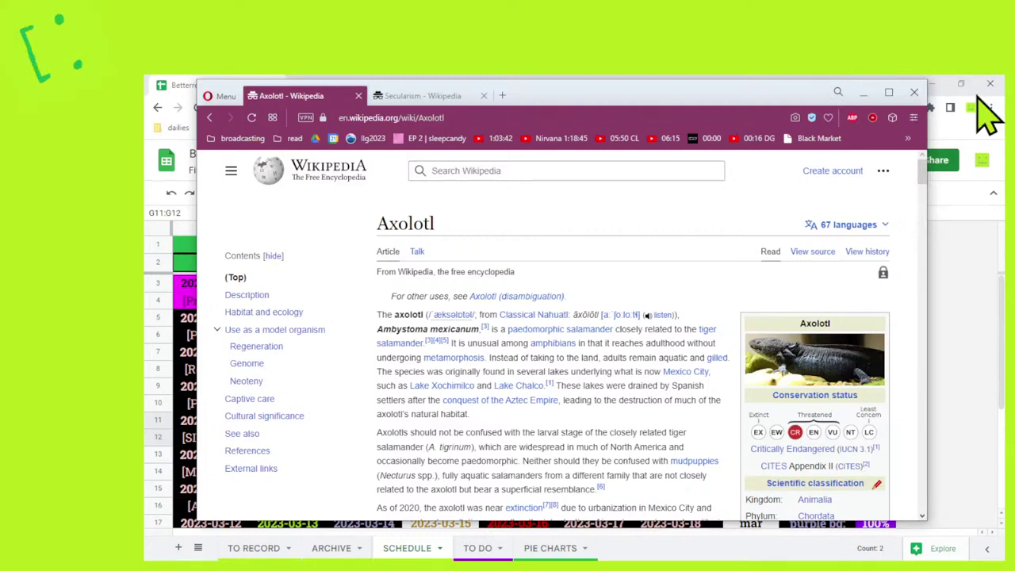
pyautogui.moveTo(745, 100); pyautogui.dragTo(1014, 100)
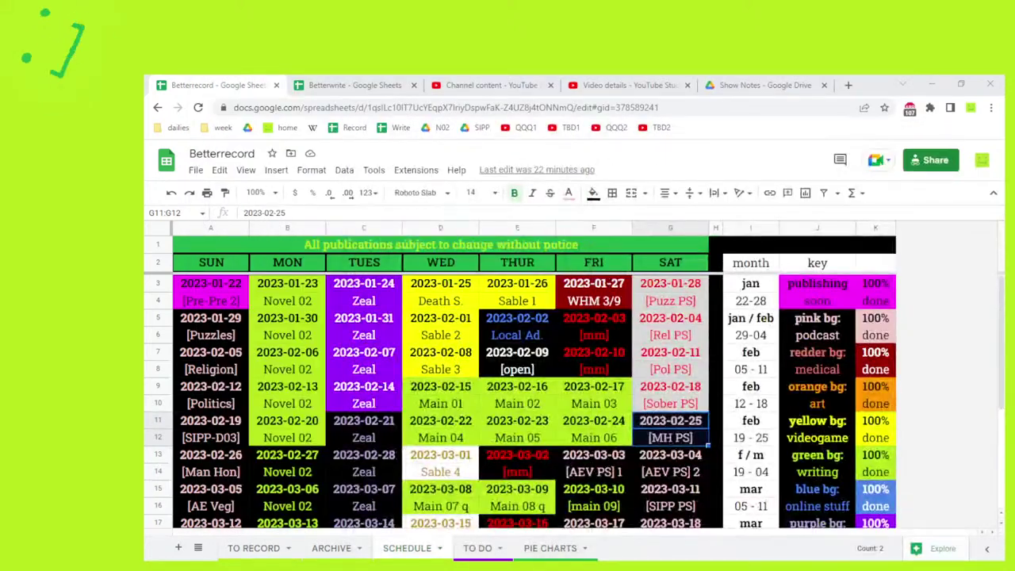